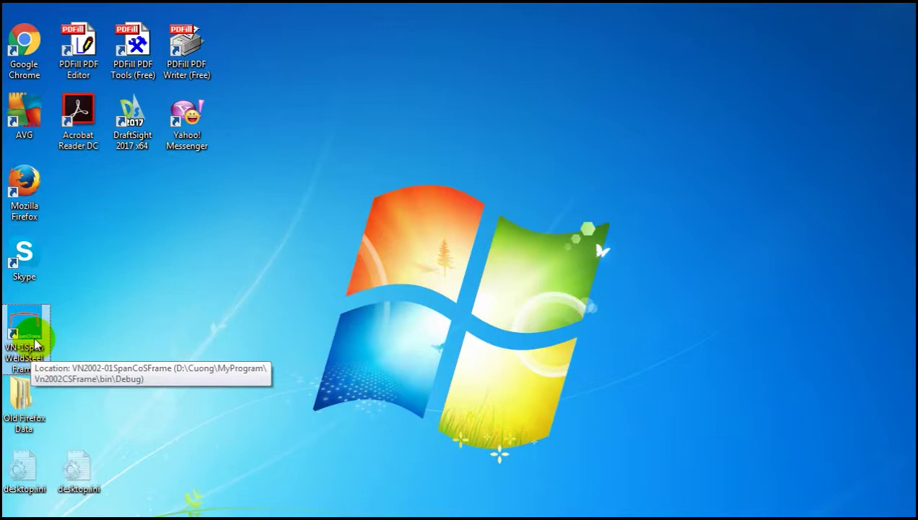
Open the VN-1Span WeldSteel Frame workbook from the desktop and set the project name (Dự án) to NHÀ XƯỞNG.
{"action": "double_click", "coordinate": [36, 346]}
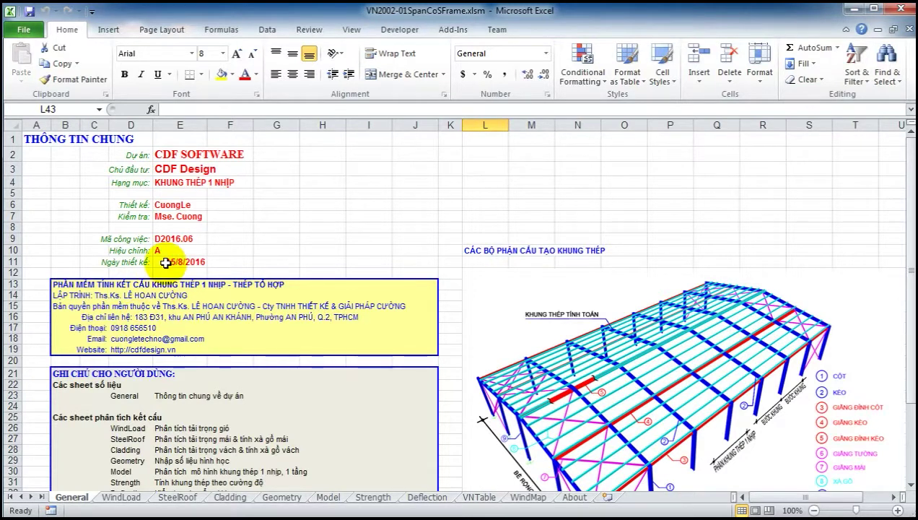
{"action": "left_click", "coordinate": [175, 157]}
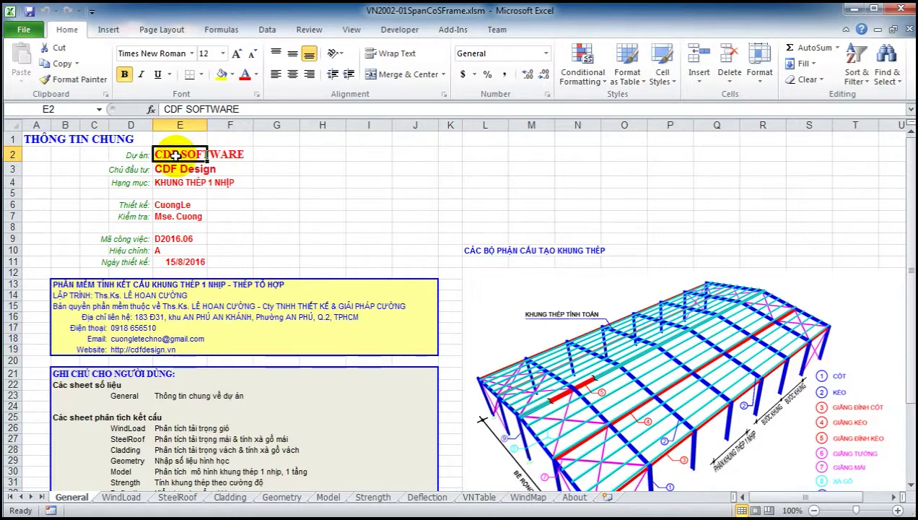
{"action": "type", "text": "NHÀ"}
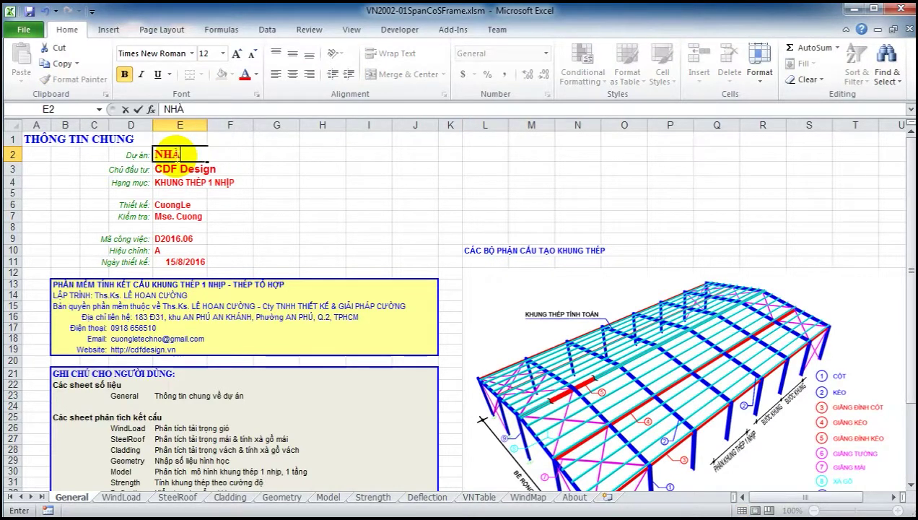
{"action": "type", "text": " C XƯƠ"}
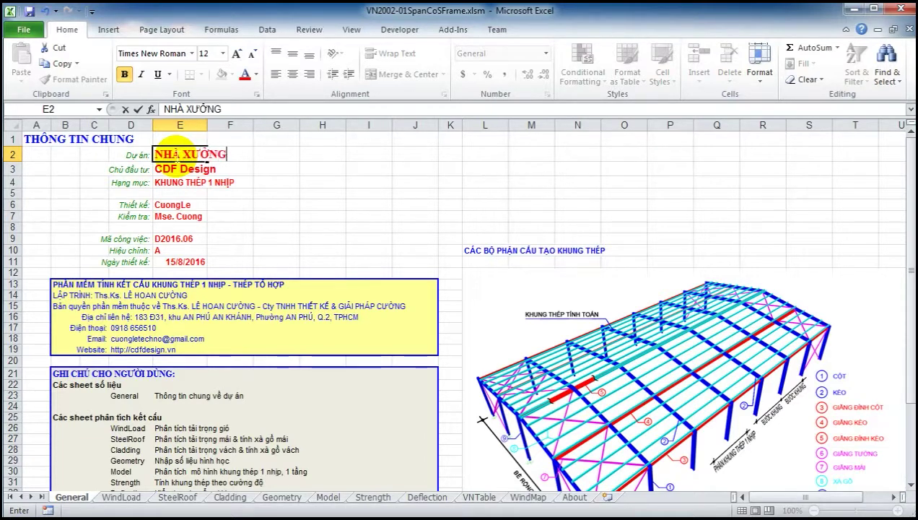
{"action": "key", "text": "Return"}
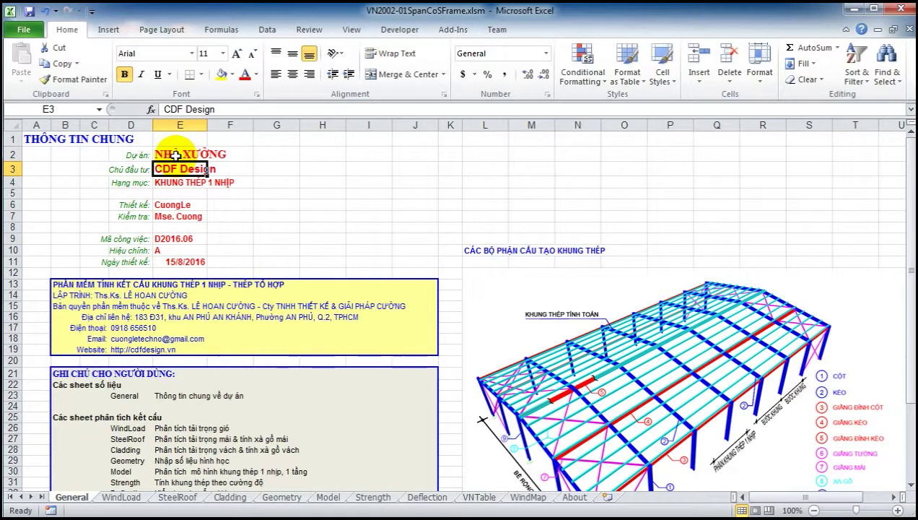
Set the investor (Chủ đầu tư) to BQLDA and shorten the work item (Hạng mục) to KHUNG THÉP.
{"action": "type", "text": "BQLDA"}
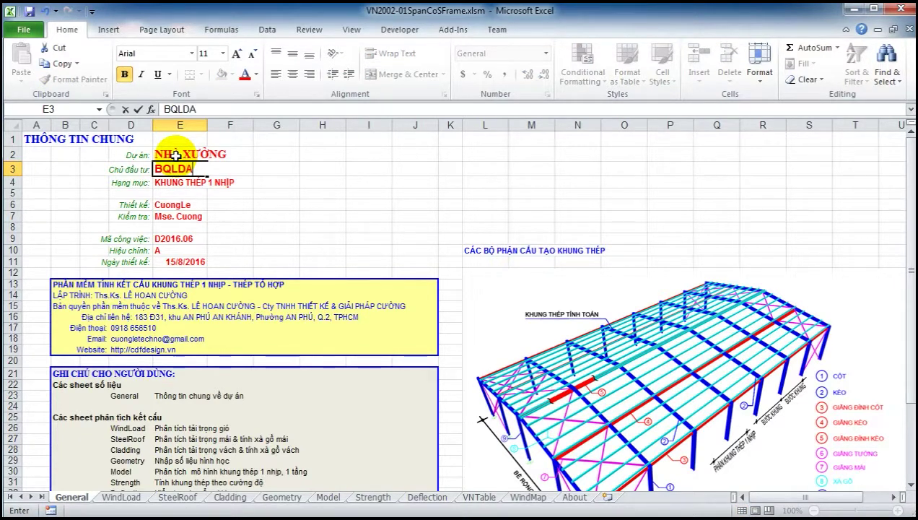
{"action": "key", "text": "Return"}
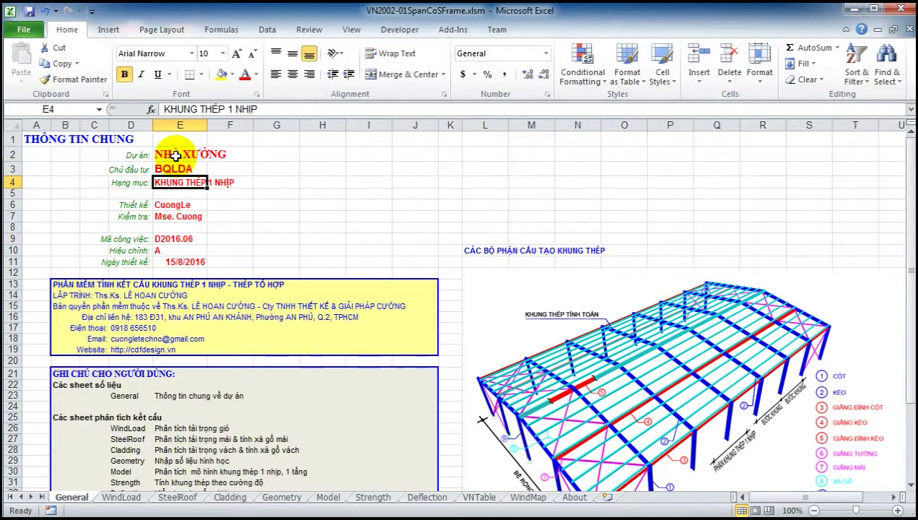
{"action": "key", "text": "F2"}
{"action": "key", "text": "BackSpace"}
{"action": "key", "text": "BackSpace"}
{"action": "key", "text": "BackSpace"}
{"action": "key", "text": "BackSpace"}
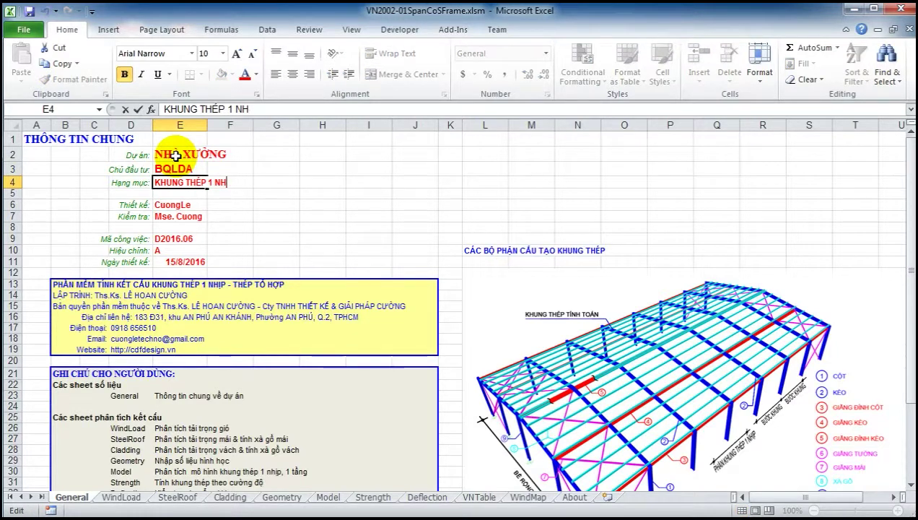
{"action": "key", "text": "Return"}
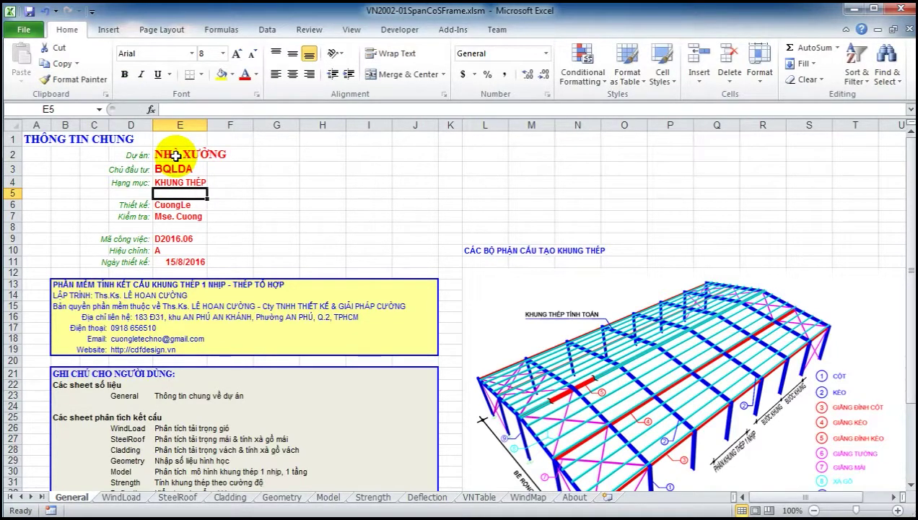
Enter Bạn as the designer (Thiết kế) and Tr. Phòng as the checker (Kiểm tra).
{"action": "key", "text": "Down"}
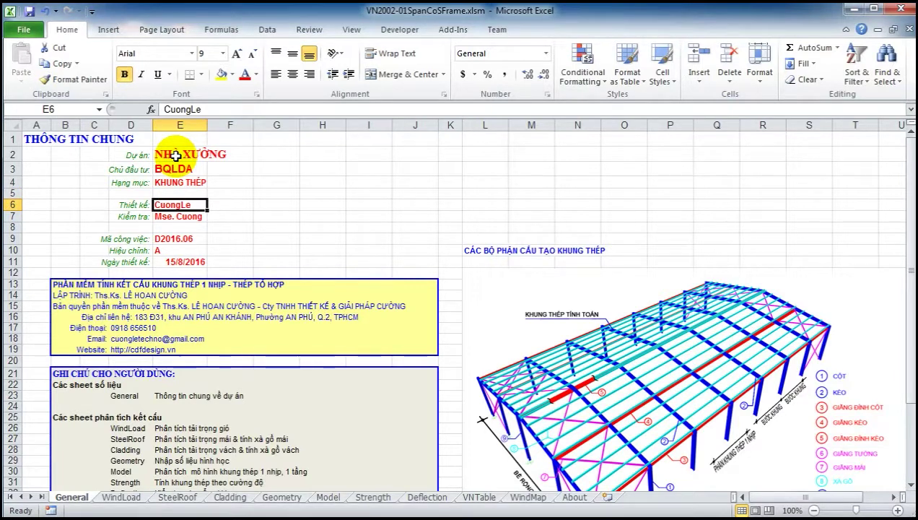
{"action": "type", "text": "Ban"}
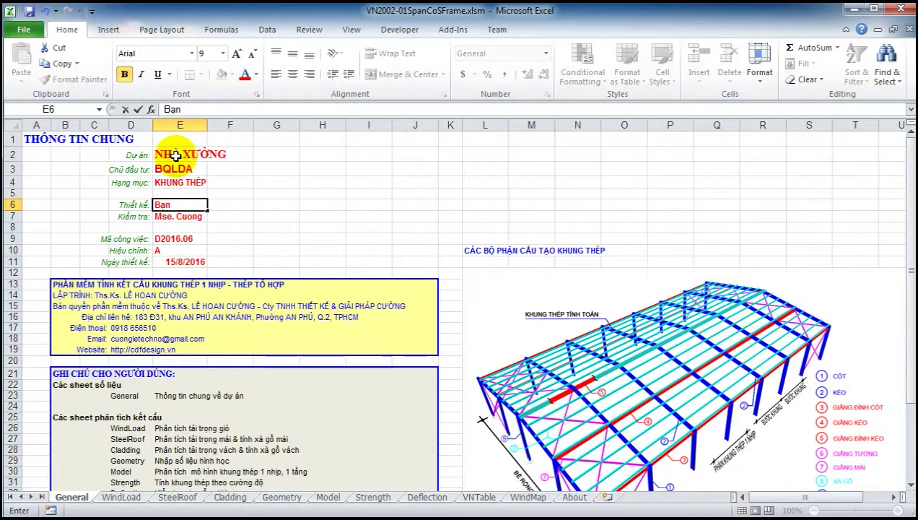
{"action": "key", "text": "Return"}
{"action": "type", "text": "T"}
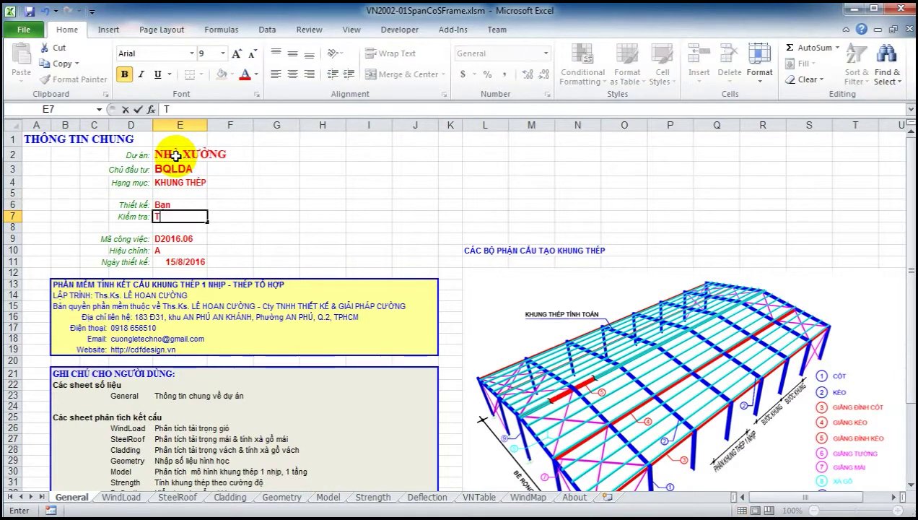
{"action": "type", "text": "r. phòng"}
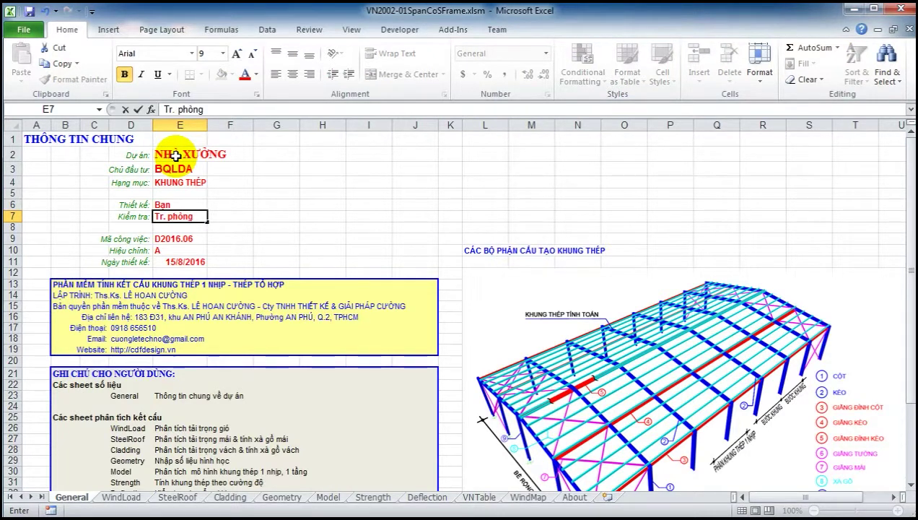
{"action": "key", "text": "Return"}
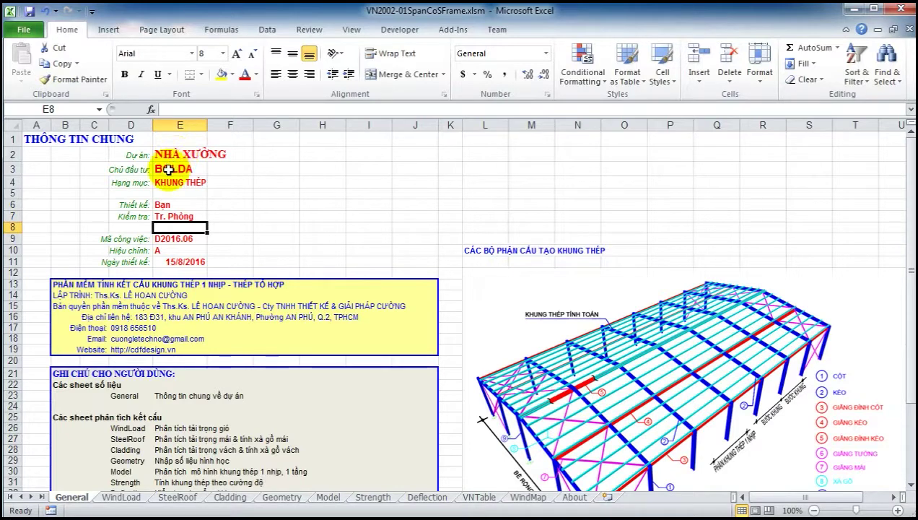
Set the design date (Ngày thiết kế) in the general information to 26/06/2017.
{"action": "left_click", "coordinate": [193, 262]}
{"action": "type", "text": "26"}
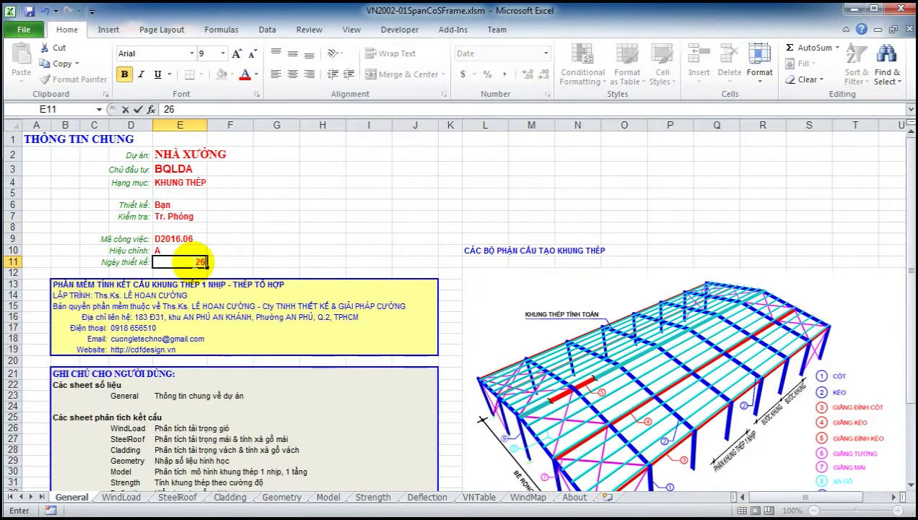
{"action": "type", "text": "/06/2017"}
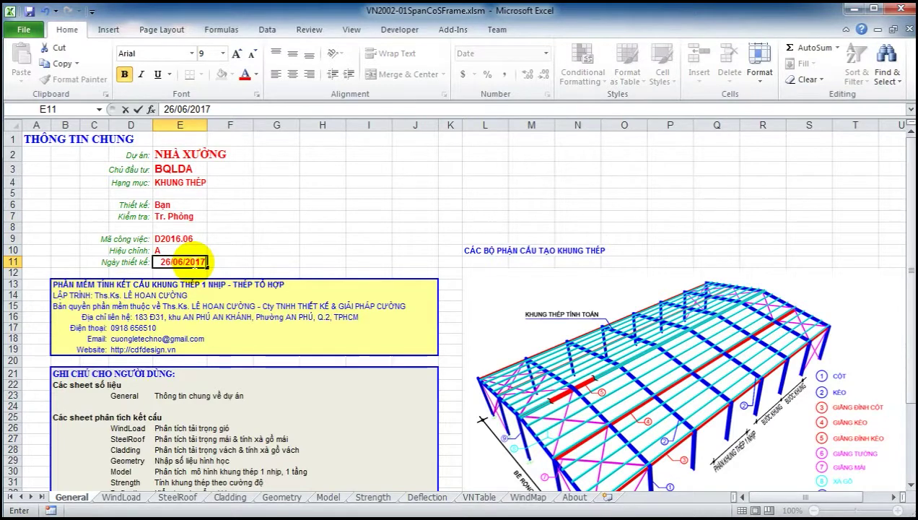
{"action": "key", "text": "Return"}
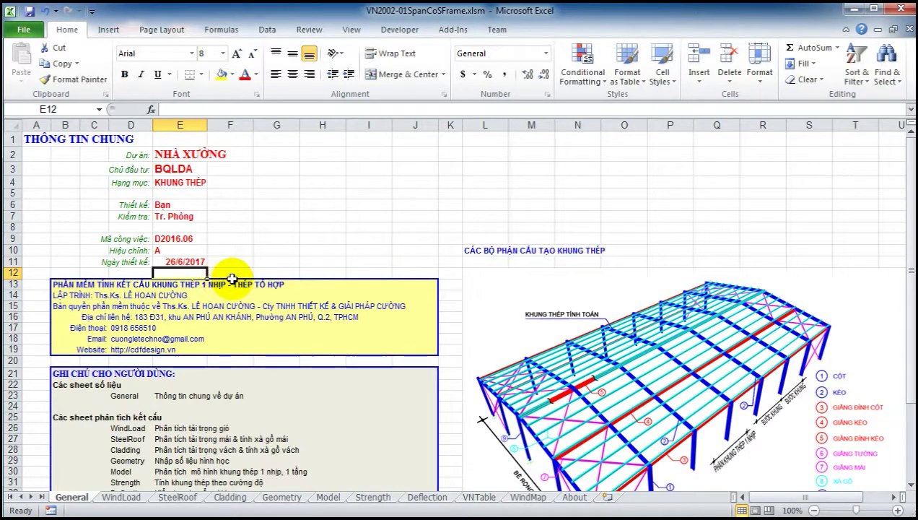
Review the user notes on the General sheet together with the WindLoad, SteelRoof and Cladding analysis sheets.
{"action": "scroll", "coordinate": [234, 277], "scroll_direction": "down", "scroll_amount": 3}
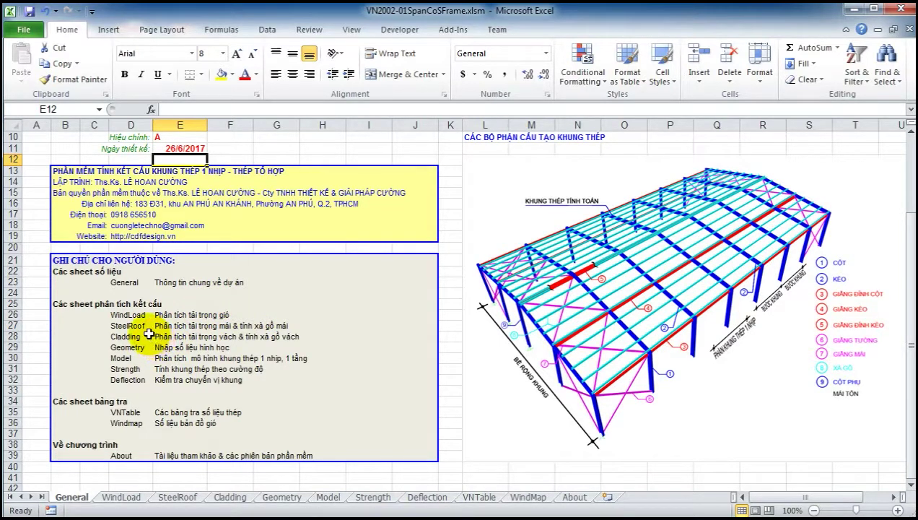
{"action": "left_click", "coordinate": [125, 491]}
{"action": "scroll", "coordinate": [200, 377], "scroll_direction": "down", "scroll_amount": 2}
{"action": "scroll", "coordinate": [202, 381], "scroll_direction": "up", "scroll_amount": 1}
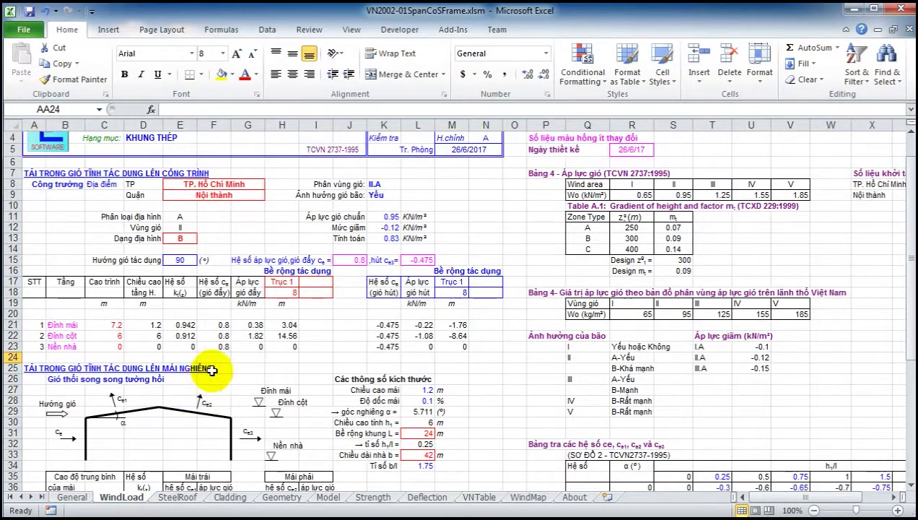
{"action": "scroll", "coordinate": [223, 358], "scroll_direction": "up", "scroll_amount": 1}
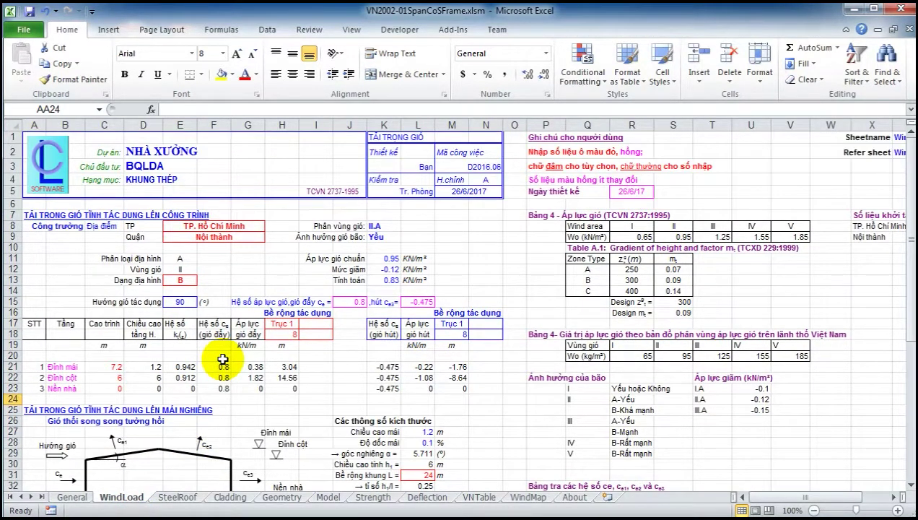
{"action": "left_click", "coordinate": [75, 496]}
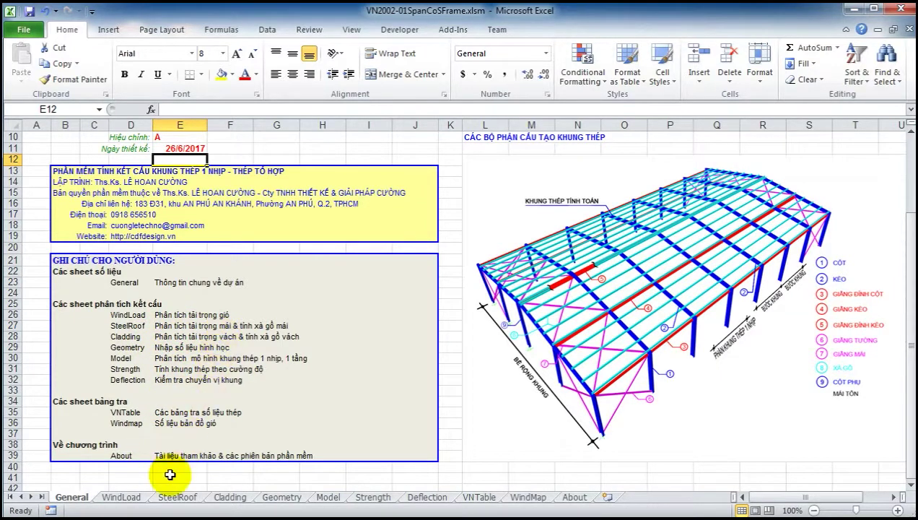
{"action": "left_click", "coordinate": [175, 496]}
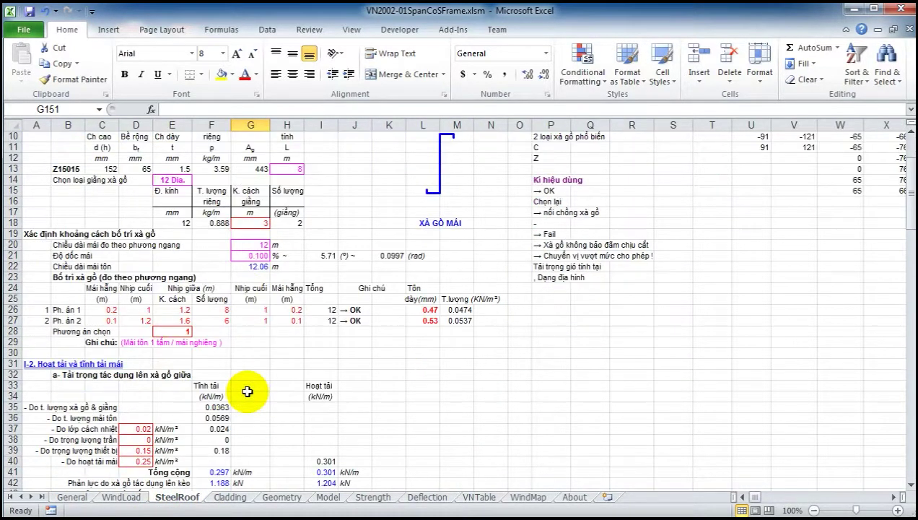
{"action": "left_click", "coordinate": [231, 497]}
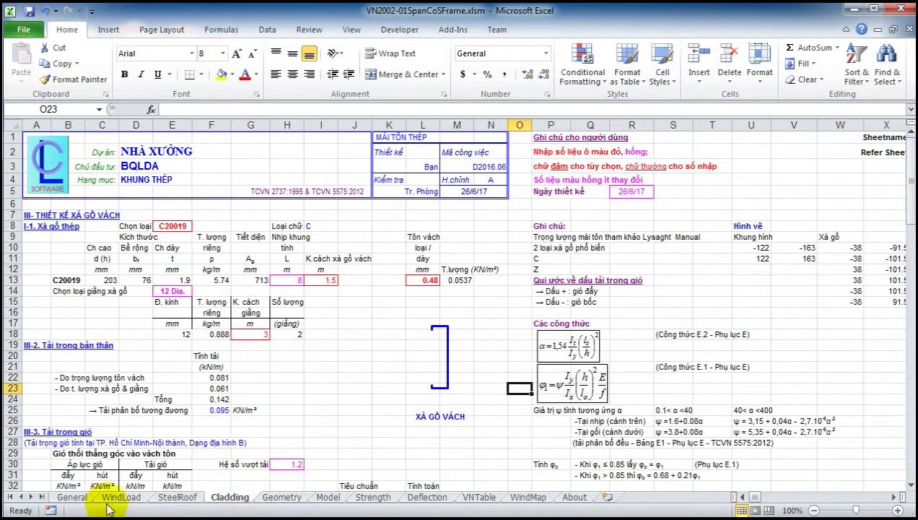
{"action": "left_click", "coordinate": [72, 497]}
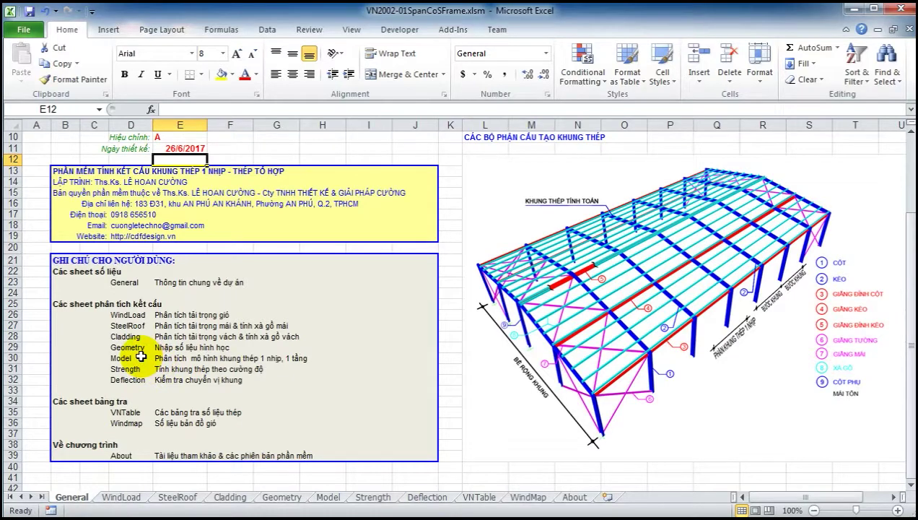
Examine the frame dimensions on the Geometry sheet and the structural model data on the Model sheet.
{"action": "left_click", "coordinate": [281, 496]}
{"action": "scroll", "coordinate": [281, 381], "scroll_direction": "down", "scroll_amount": 14}
{"action": "scroll", "coordinate": [280, 381], "scroll_direction": "down", "scroll_amount": 6}
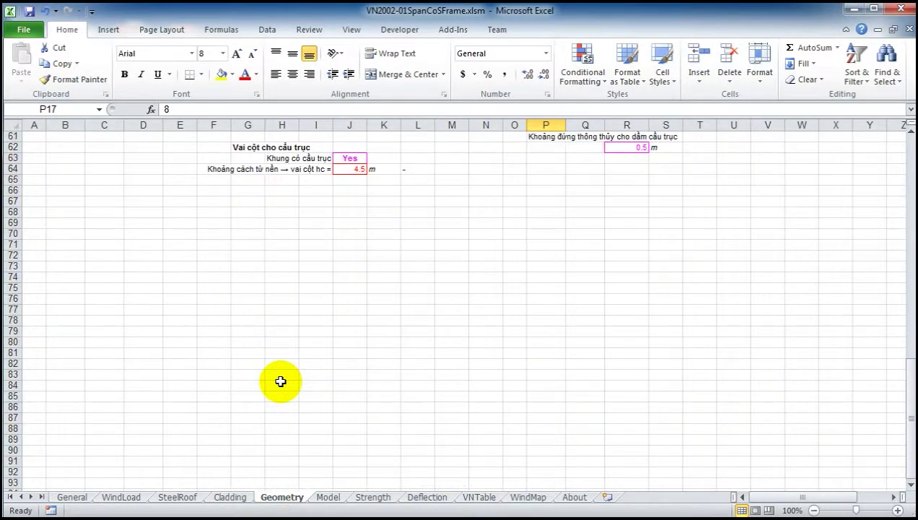
{"action": "scroll", "coordinate": [280, 376], "scroll_direction": "up", "scroll_amount": 16}
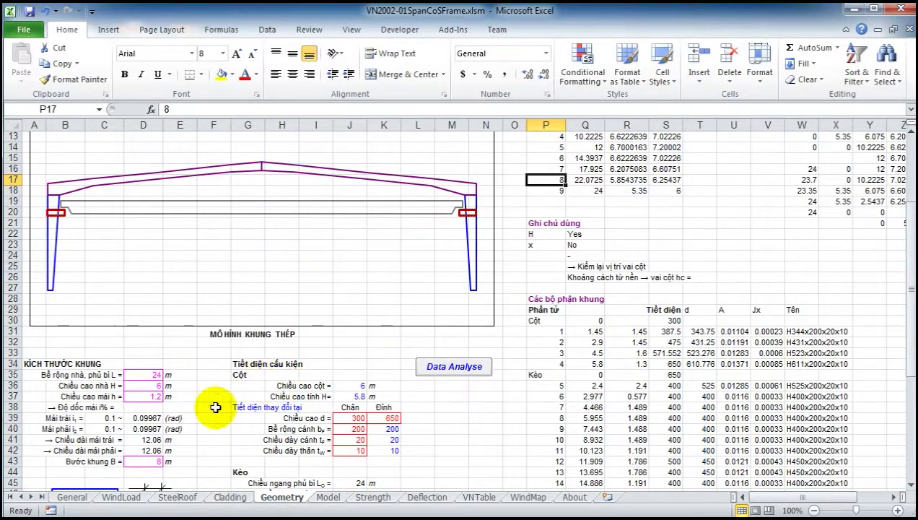
{"action": "left_click", "coordinate": [72, 497]}
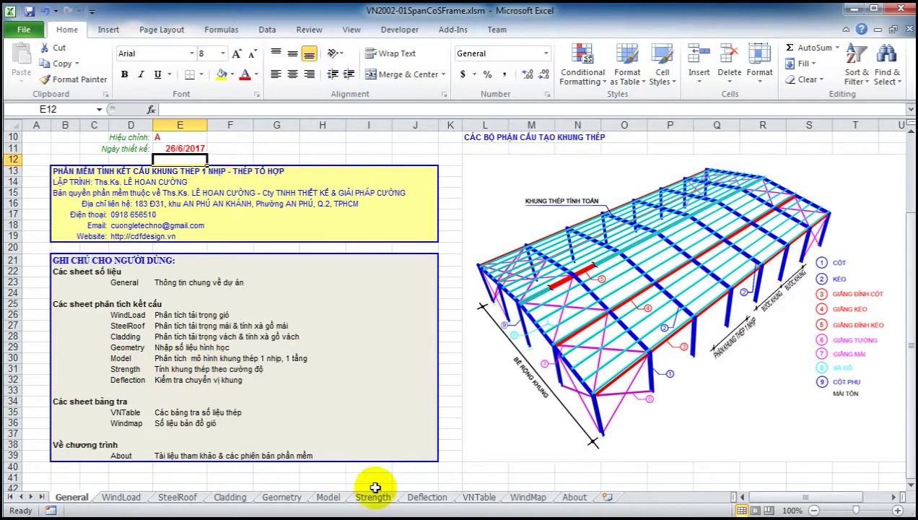
{"action": "left_click", "coordinate": [328, 497]}
{"action": "scroll", "coordinate": [344, 380], "scroll_direction": "down", "scroll_amount": 5}
{"action": "scroll", "coordinate": [339, 386], "scroll_direction": "up", "scroll_amount": 7}
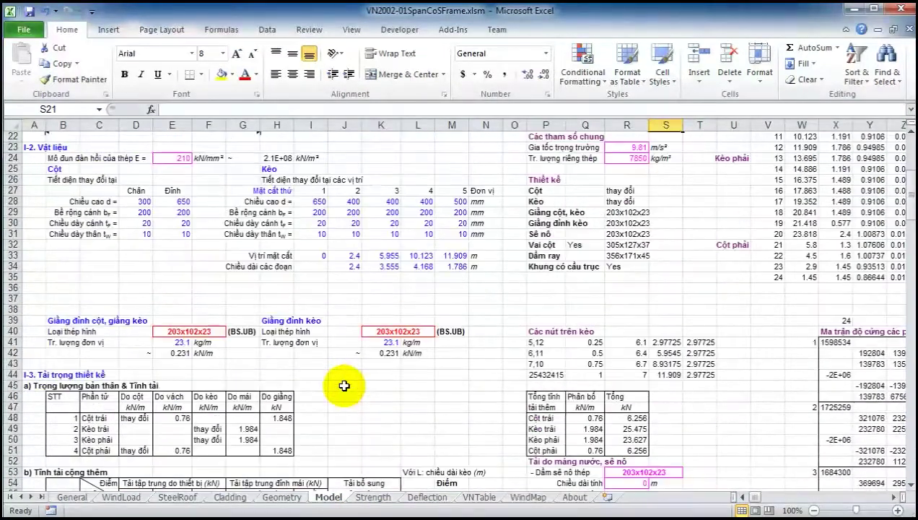
{"action": "scroll", "coordinate": [72, 499], "scroll_direction": "up", "scroll_amount": 1}
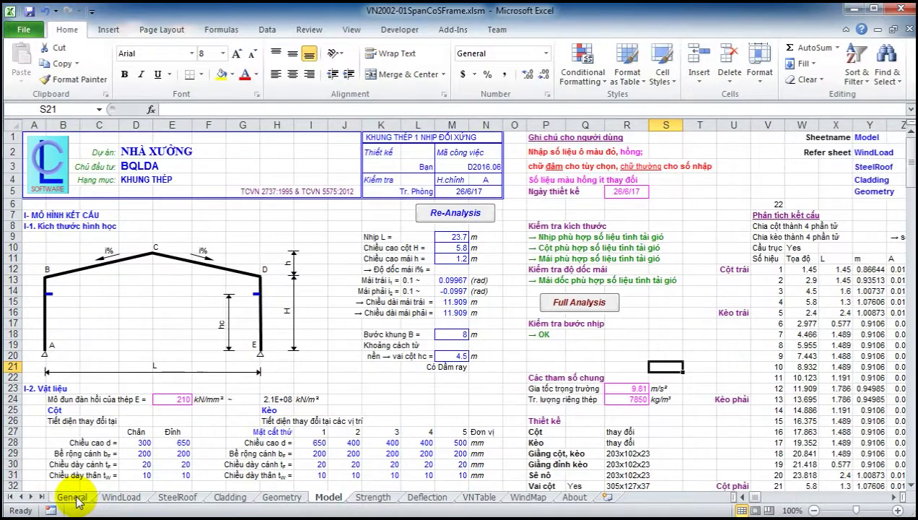
{"action": "left_click", "coordinate": [72, 496]}
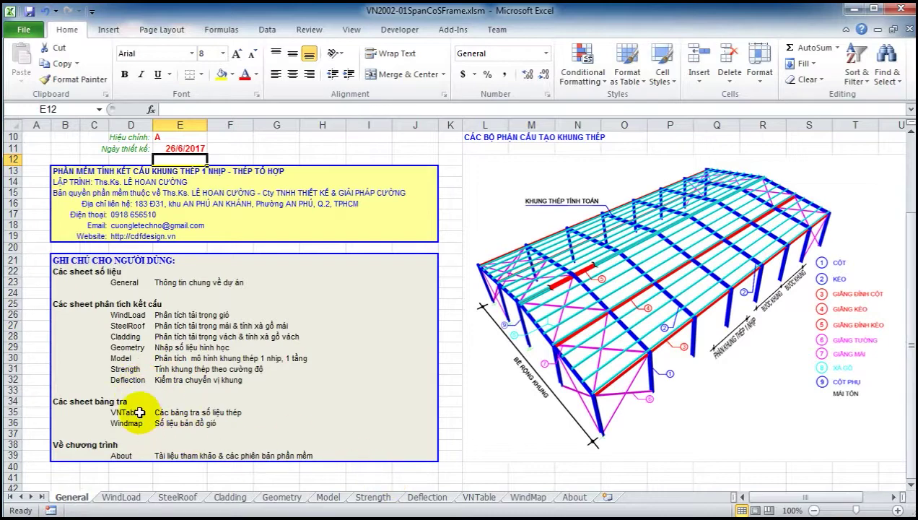
Examine the internal force results on the Strength sheet and the displacement results on the Deflection sheet.
{"action": "left_click", "coordinate": [376, 498]}
{"action": "scroll", "coordinate": [397, 438], "scroll_direction": "down", "scroll_amount": 6}
{"action": "scroll", "coordinate": [402, 442], "scroll_direction": "up", "scroll_amount": 9}
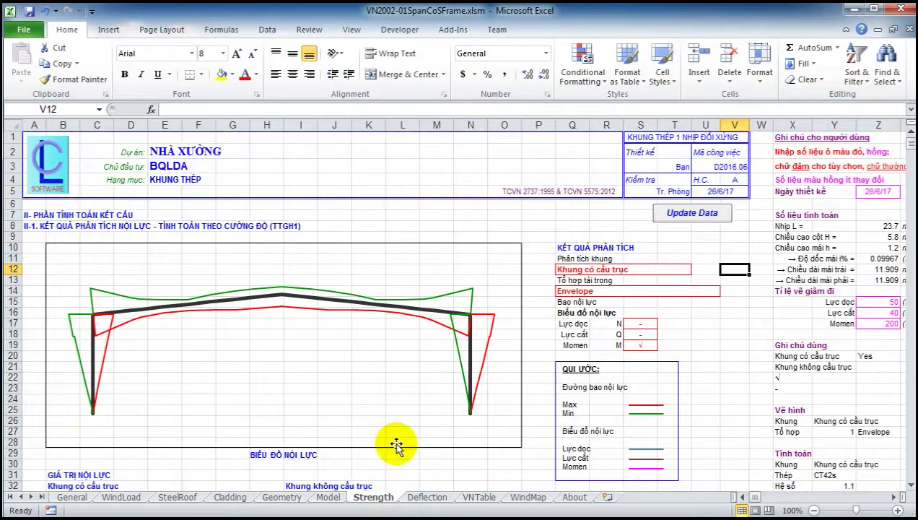
{"action": "left_click", "coordinate": [430, 499]}
{"action": "scroll", "coordinate": [425, 454], "scroll_direction": "down", "scroll_amount": 4}
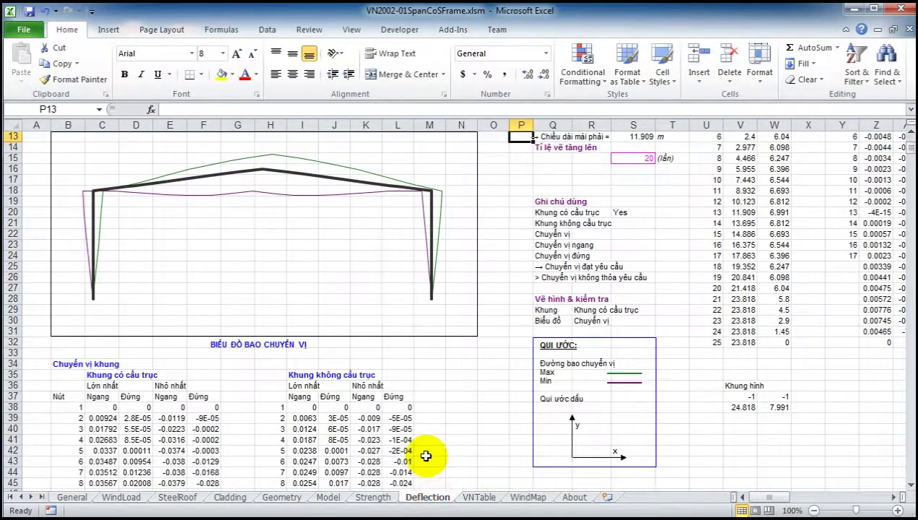
{"action": "scroll", "coordinate": [422, 451], "scroll_direction": "up", "scroll_amount": 4}
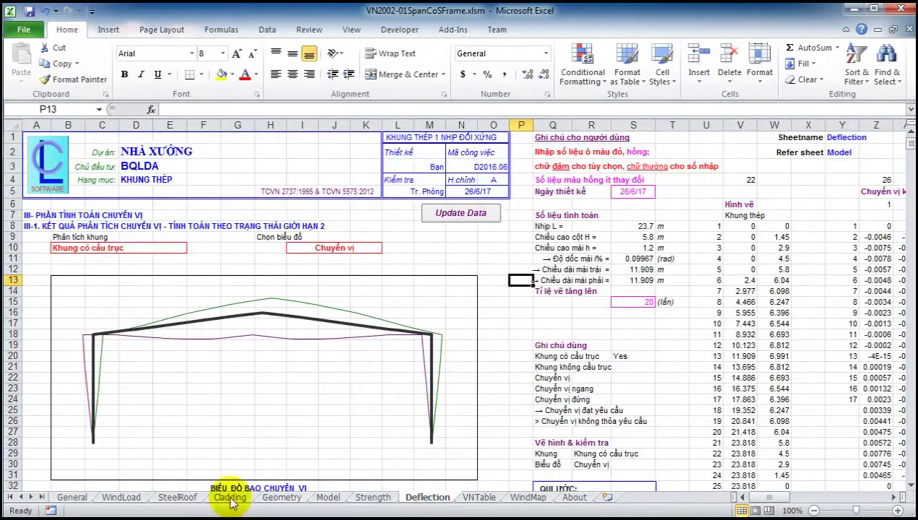
{"action": "left_click", "coordinate": [72, 497]}
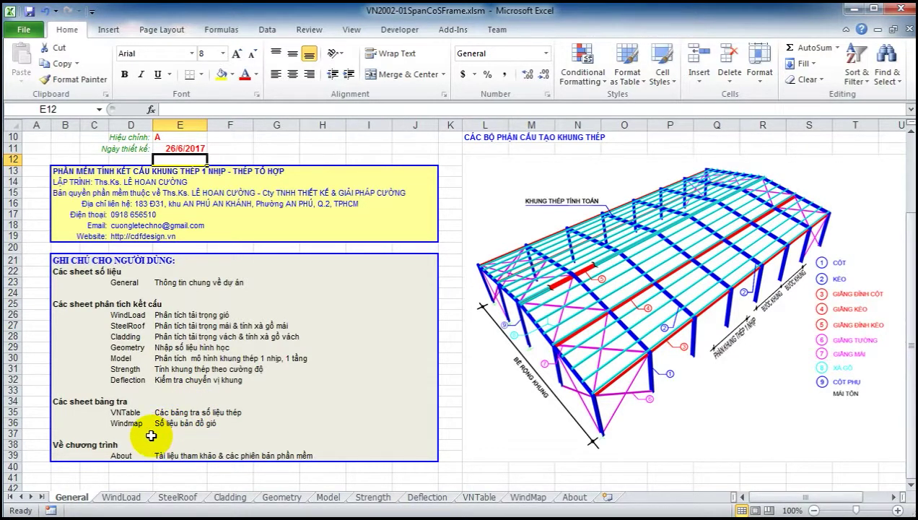
Review the lookup tables on the VNTable and WindMap sheets, the user notes on General, and the standards and references on About.
{"action": "left_click", "coordinate": [473, 498]}
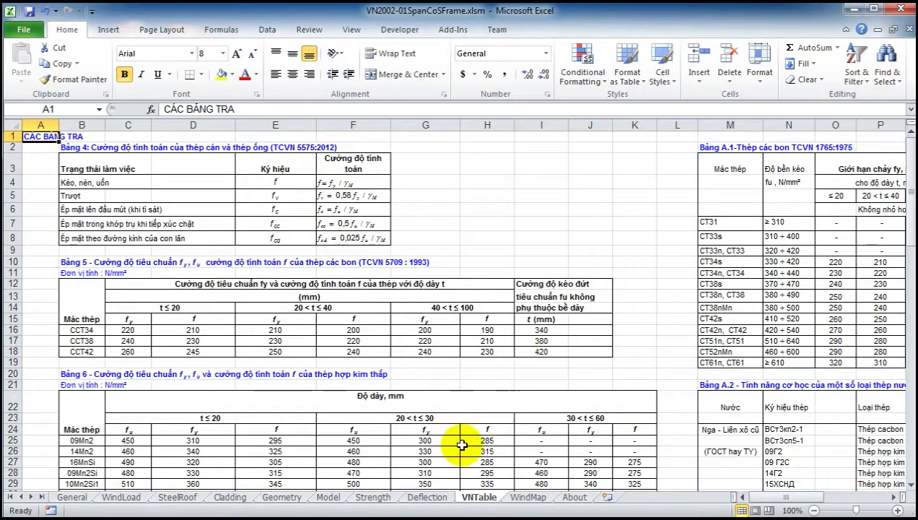
{"action": "left_click", "coordinate": [528, 497]}
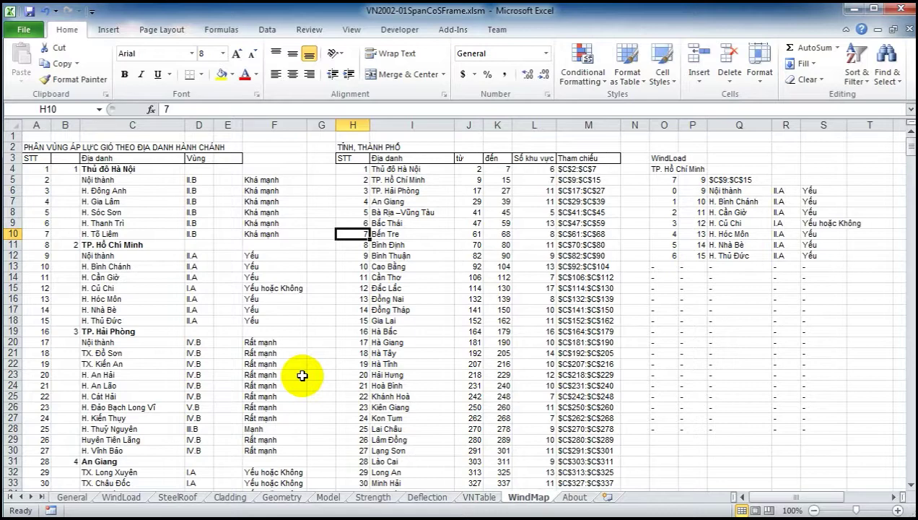
{"action": "left_click", "coordinate": [73, 498]}
{"action": "scroll", "coordinate": [197, 402], "scroll_direction": "up", "scroll_amount": 1}
{"action": "scroll", "coordinate": [197, 402], "scroll_direction": "down", "scroll_amount": 6}
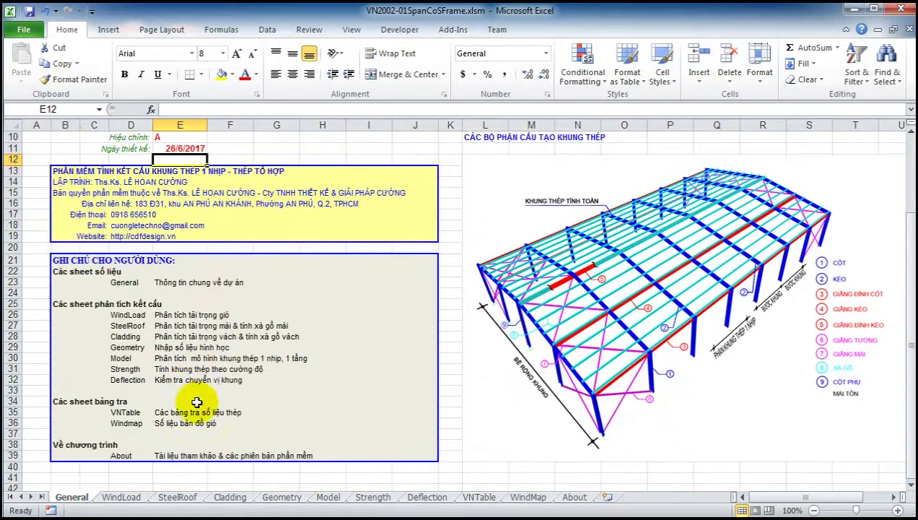
{"action": "left_click", "coordinate": [575, 497]}
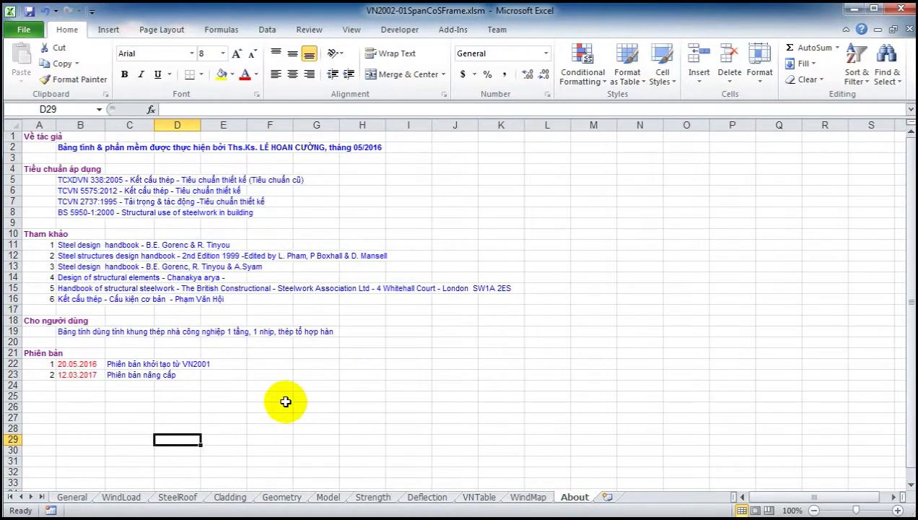
{"action": "left_click", "coordinate": [78, 496]}
{"action": "scroll", "coordinate": [145, 454], "scroll_direction": "up", "scroll_amount": 3}
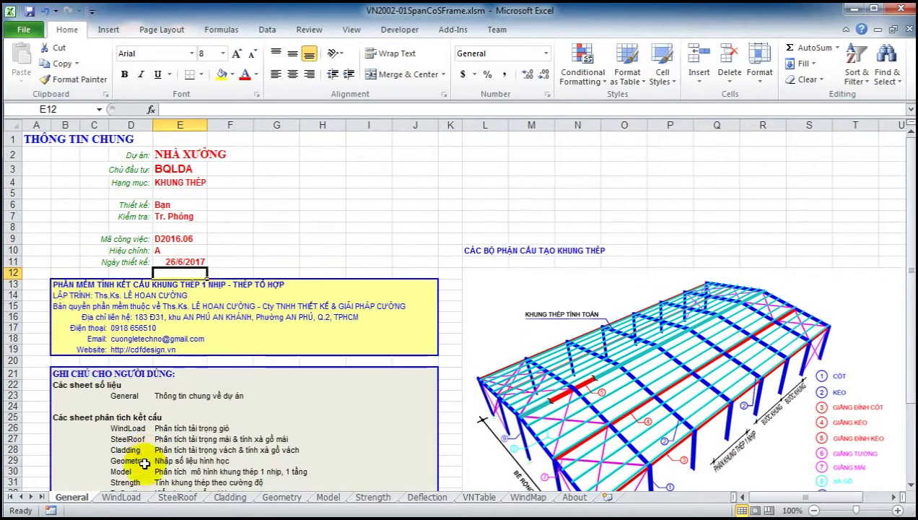
On the WindLoad sheet, set the site's city (TP) to TP. Hải Phòng and its district (Quận) to Nội thành.
{"action": "left_click", "coordinate": [124, 498]}
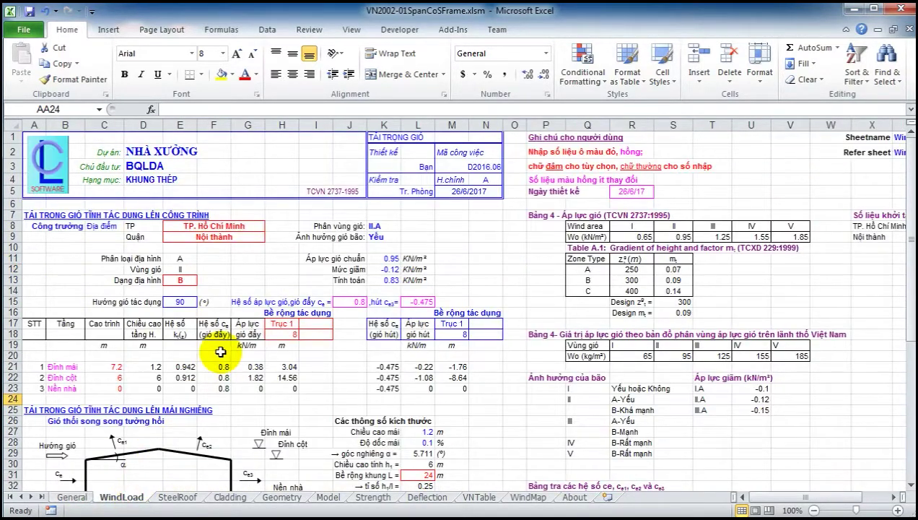
{"action": "left_click", "coordinate": [257, 227]}
{"action": "left_click", "coordinate": [270, 226]}
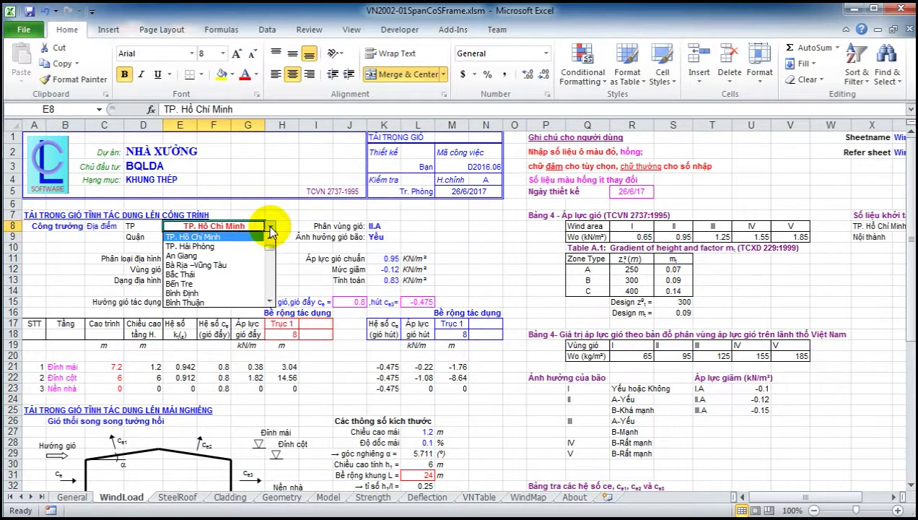
{"action": "left_click", "coordinate": [249, 249]}
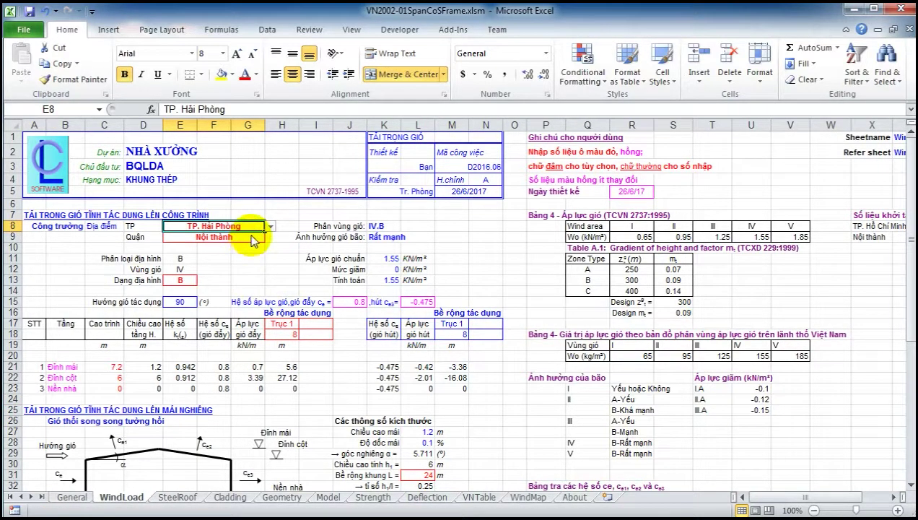
{"action": "scroll", "coordinate": [247, 260], "scroll_direction": "down", "scroll_amount": 1}
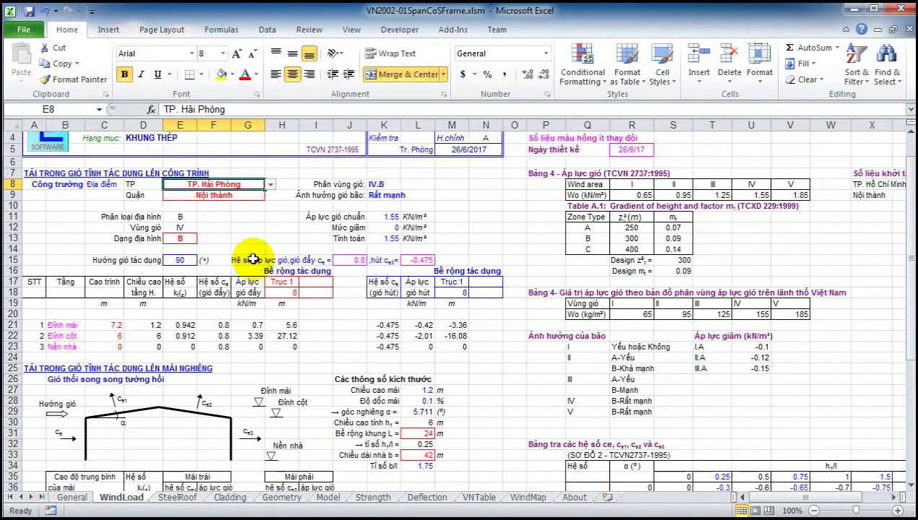
{"action": "scroll", "coordinate": [252, 240], "scroll_direction": "up", "scroll_amount": 1}
{"action": "left_click", "coordinate": [254, 237]}
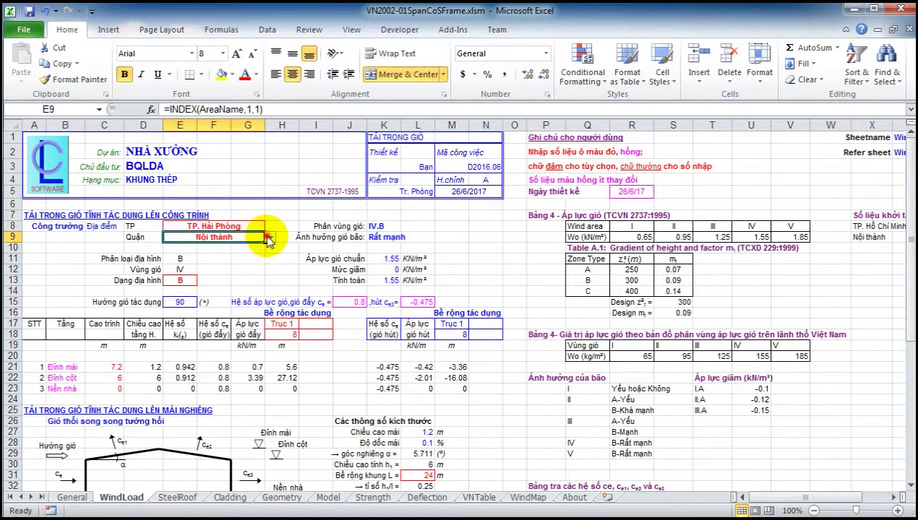
{"action": "left_click", "coordinate": [270, 236]}
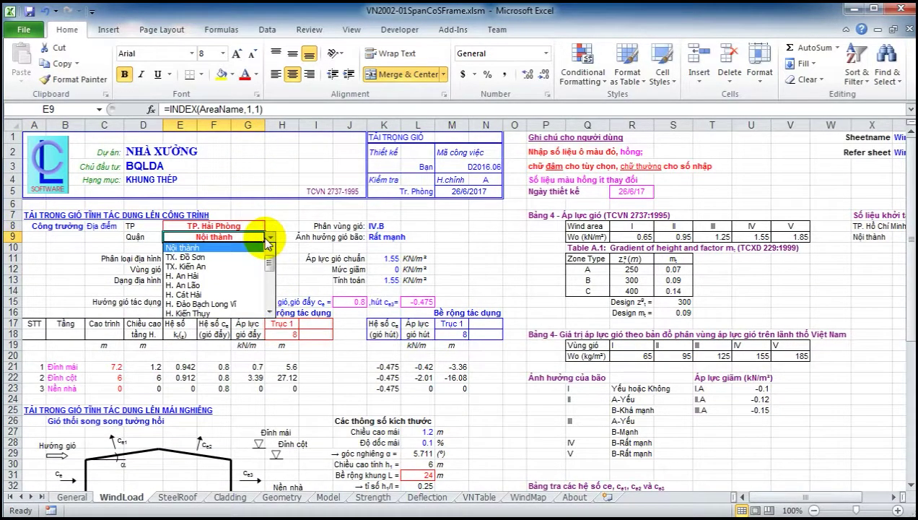
{"action": "left_click", "coordinate": [253, 248]}
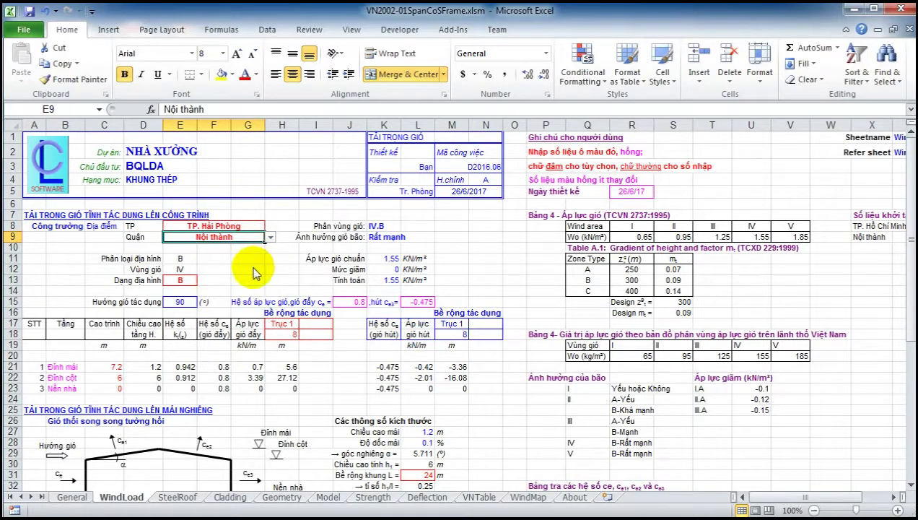
Set the frame width L (Bề rộng khung) in the WindLoad dimension parameters to 25 m.
{"action": "scroll", "coordinate": [252, 288], "scroll_direction": "down", "scroll_amount": 5}
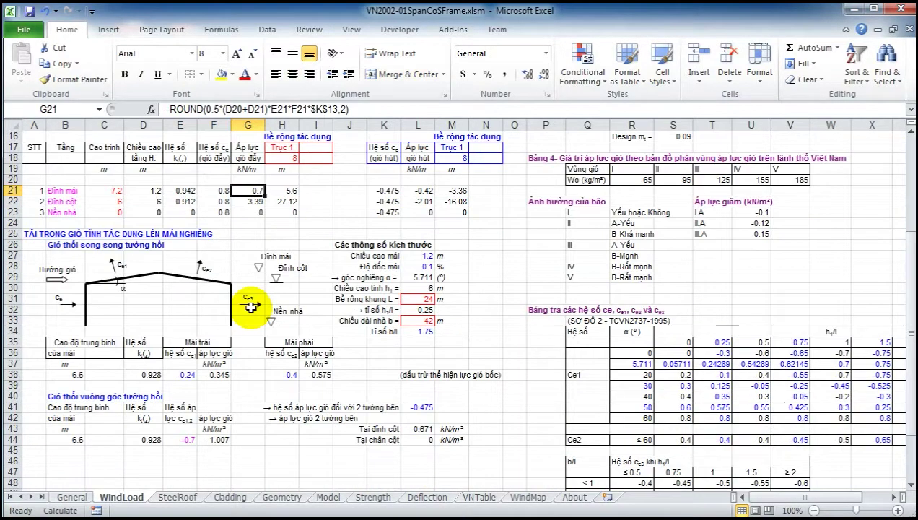
{"action": "scroll", "coordinate": [251, 306], "scroll_direction": "up", "scroll_amount": 3}
{"action": "scroll", "coordinate": [250, 307], "scroll_direction": "up", "scroll_amount": 1}
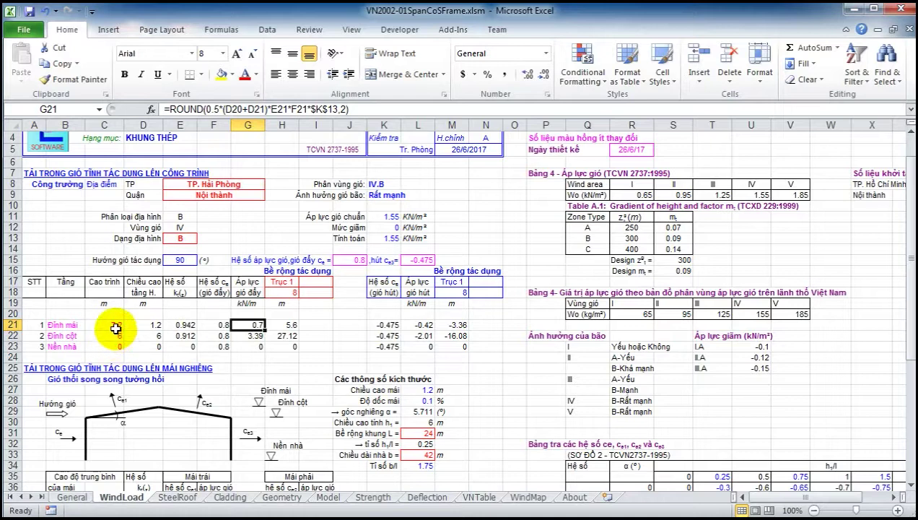
{"action": "left_click", "coordinate": [287, 291]}
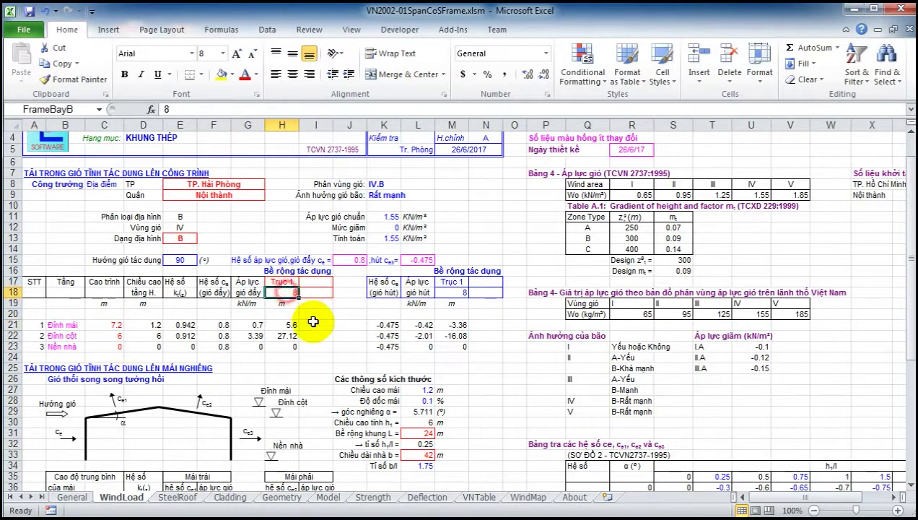
{"action": "scroll", "coordinate": [339, 339], "scroll_direction": "down", "scroll_amount": 1}
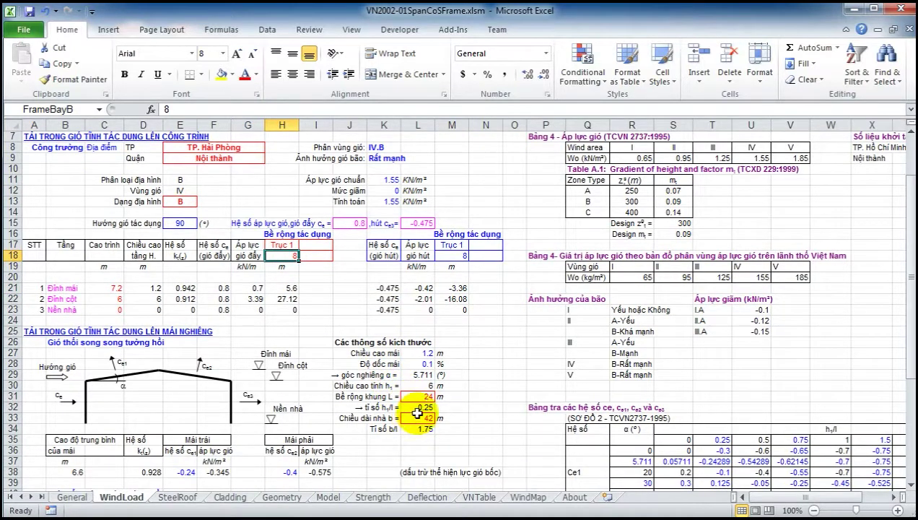
{"action": "left_click", "coordinate": [421, 396]}
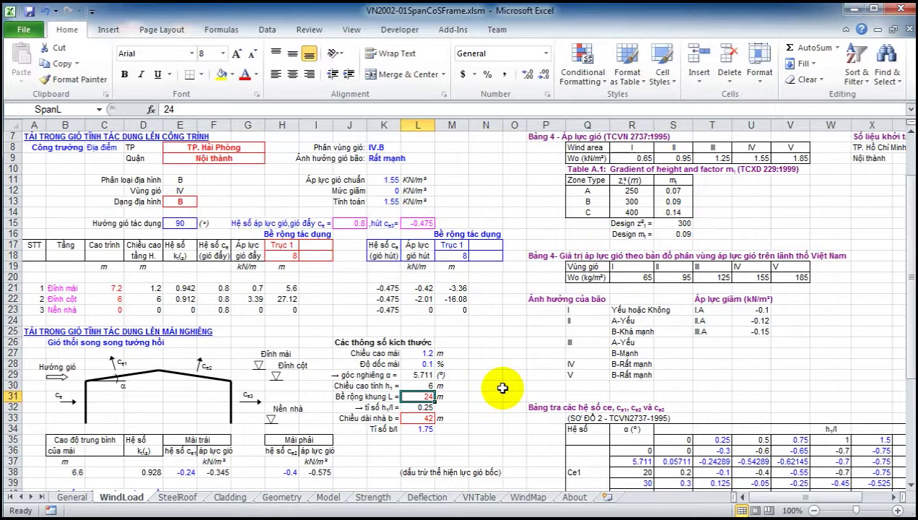
{"action": "type", "text": "2"}
{"action": "key", "text": "Return"}
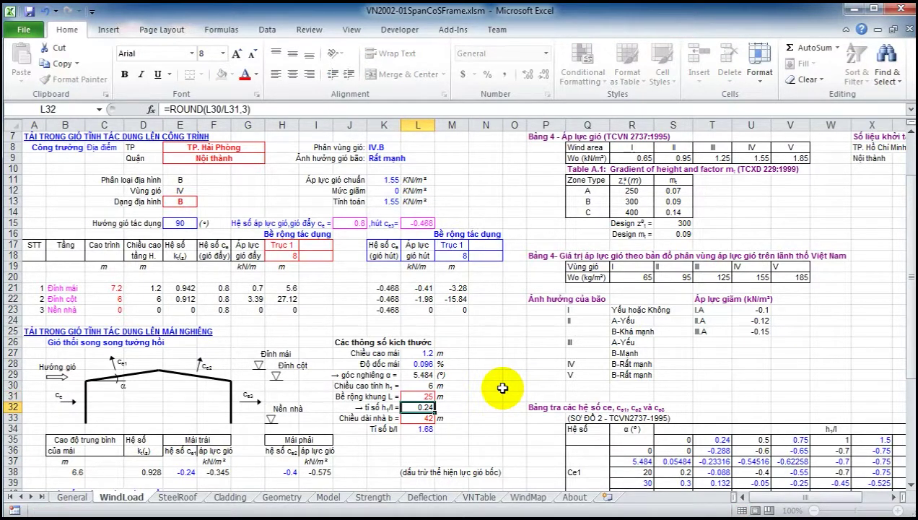
Set the building length b (Chiều dài nhà) in the WindLoad dimension parameters to 48 m.
{"action": "left_click", "coordinate": [417, 420]}
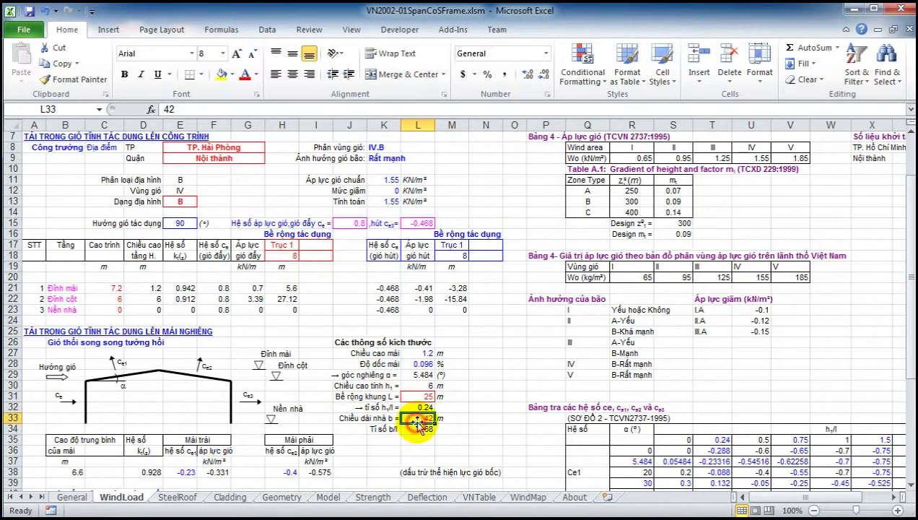
{"action": "type", "text": "48"}
{"action": "key", "text": "Return"}
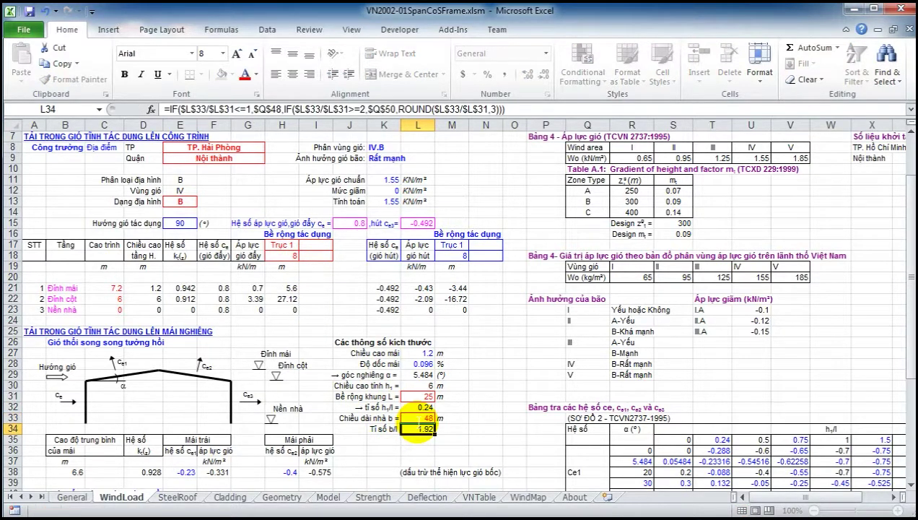
{"action": "scroll", "coordinate": [404, 389], "scroll_direction": "down", "scroll_amount": 3}
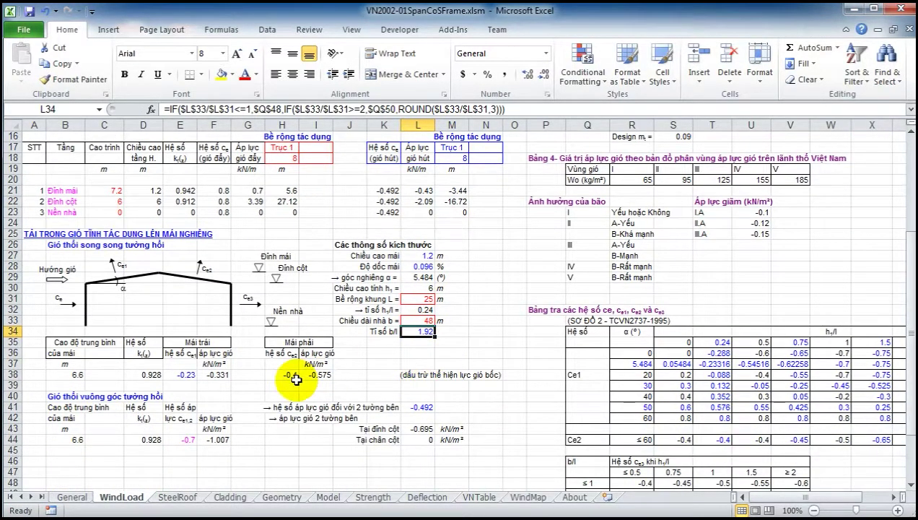
{"action": "scroll", "coordinate": [304, 371], "scroll_direction": "up", "scroll_amount": 3}
{"action": "scroll", "coordinate": [353, 288], "scroll_direction": "up", "scroll_amount": 2}
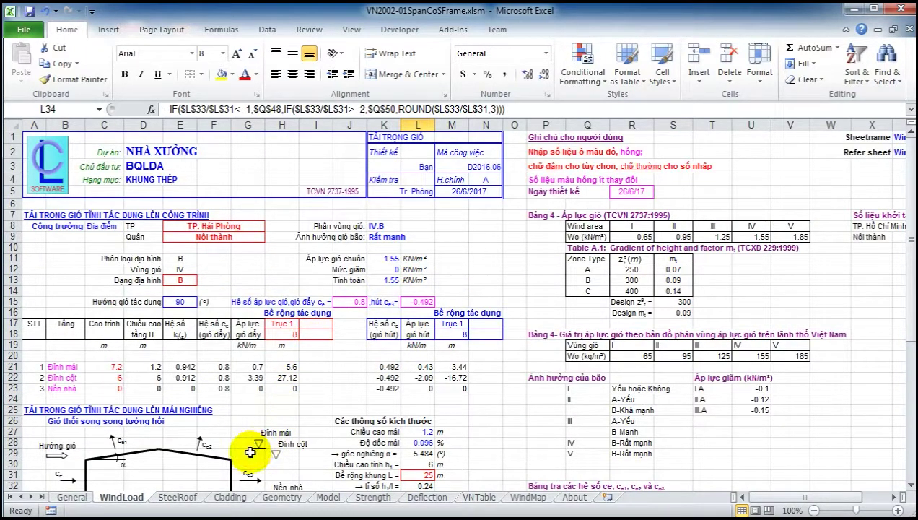
Examine the available purlin types and the purlin section data on the SteelRoof sheet.
{"action": "left_click", "coordinate": [180, 498]}
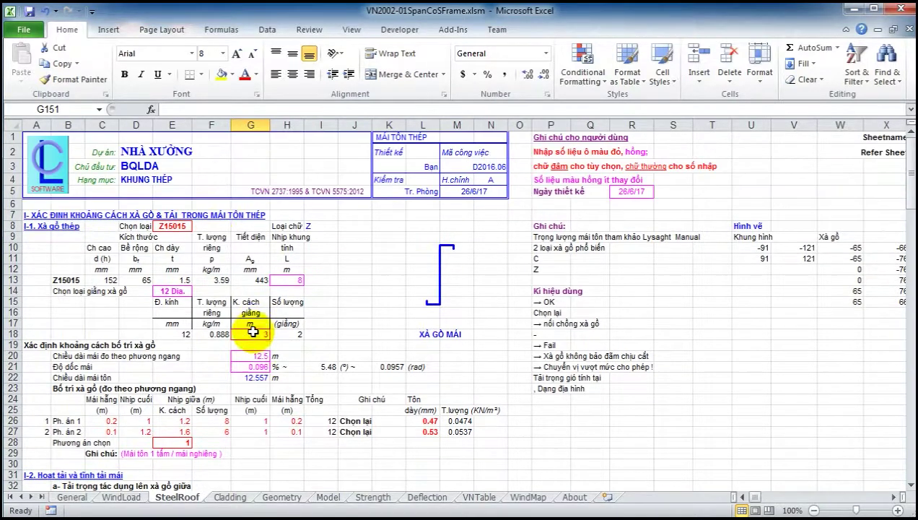
{"action": "left_click", "coordinate": [173, 226]}
{"action": "left_click", "coordinate": [198, 226]}
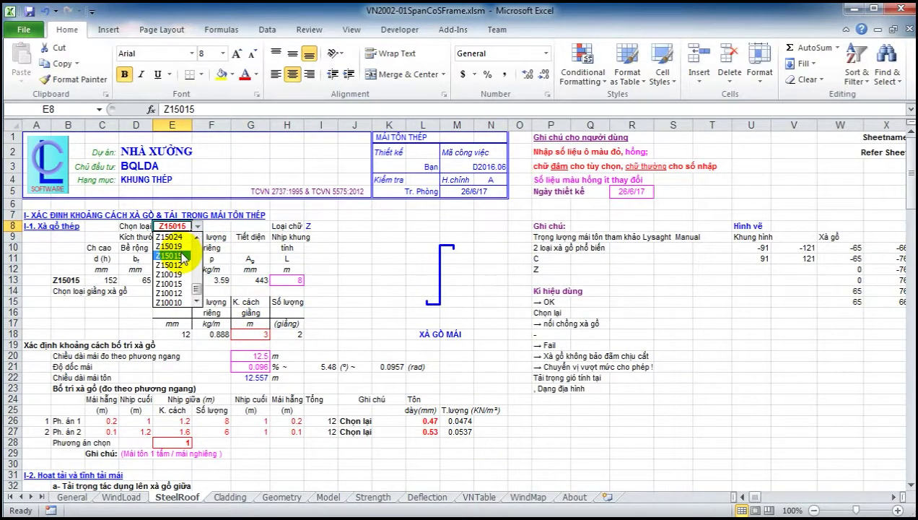
{"action": "left_click", "coordinate": [229, 225]}
{"action": "scroll", "coordinate": [222, 301], "scroll_direction": "down", "scroll_amount": 3}
{"action": "scroll", "coordinate": [211, 410], "scroll_direction": "up", "scroll_amount": 3}
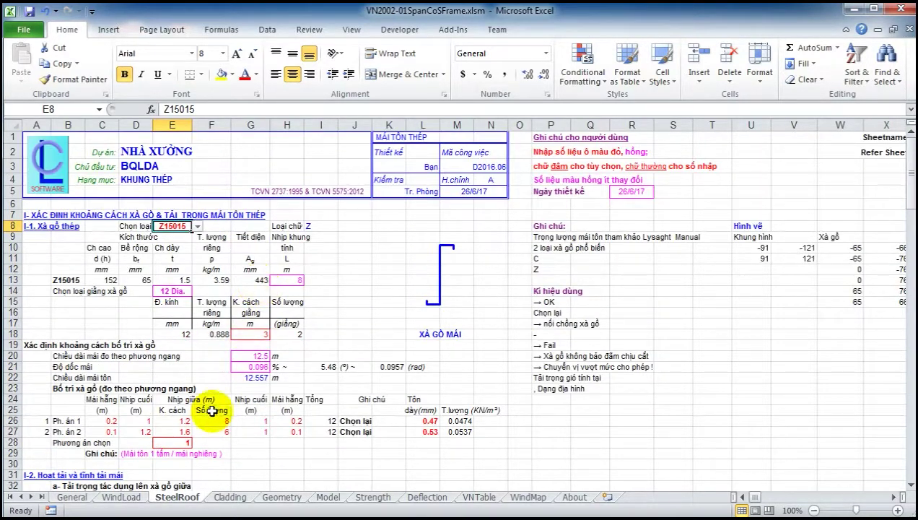
{"action": "scroll", "coordinate": [211, 410], "scroll_direction": "down", "scroll_amount": 2}
{"action": "scroll", "coordinate": [166, 369], "scroll_direction": "up", "scroll_amount": 1}
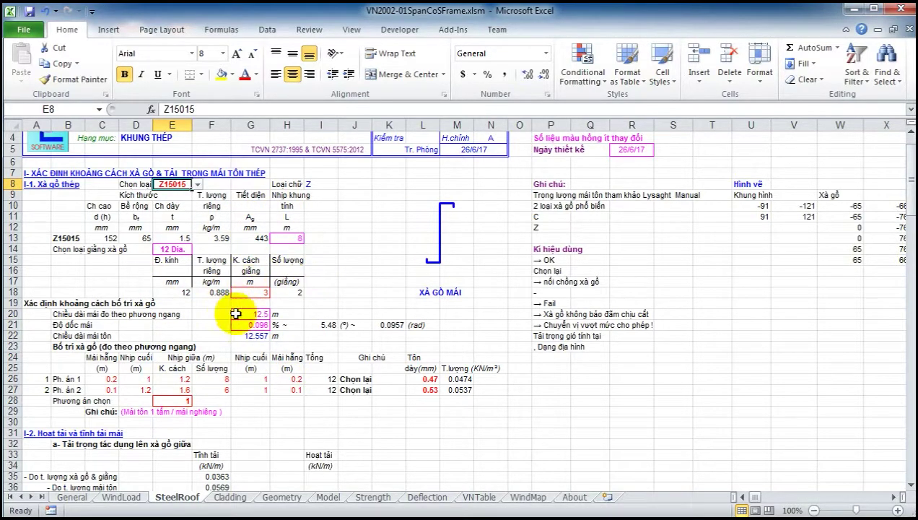
{"action": "scroll", "coordinate": [365, 354], "scroll_direction": "up", "scroll_amount": 1}
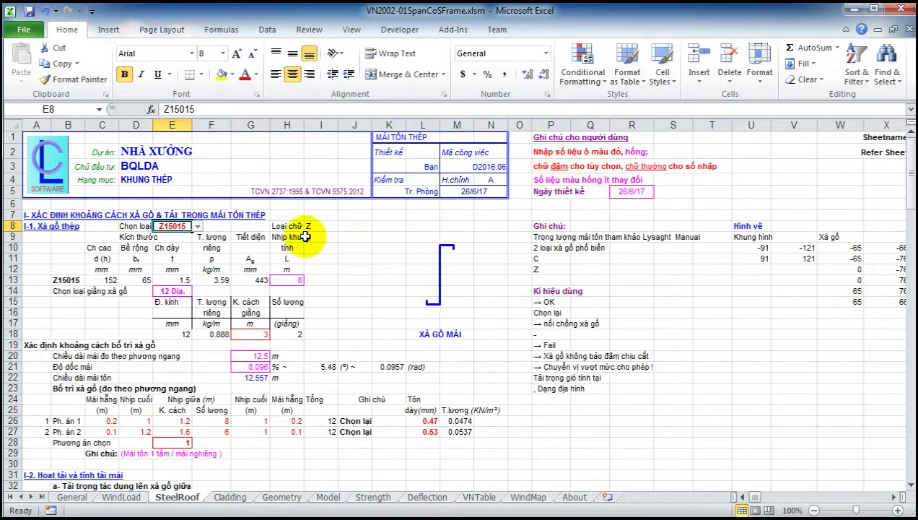
{"action": "left_click", "coordinate": [197, 226]}
{"action": "left_click", "coordinate": [198, 228]}
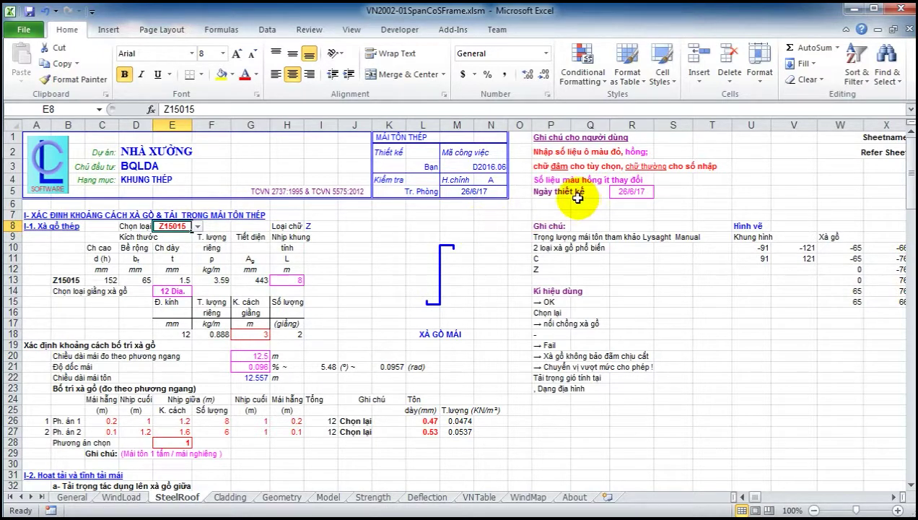
Examine the purlin layout options and the roof sheet thicknesses available for option 1 (Ph. án 1).
{"action": "scroll", "coordinate": [188, 307], "scroll_direction": "down", "scroll_amount": 1}
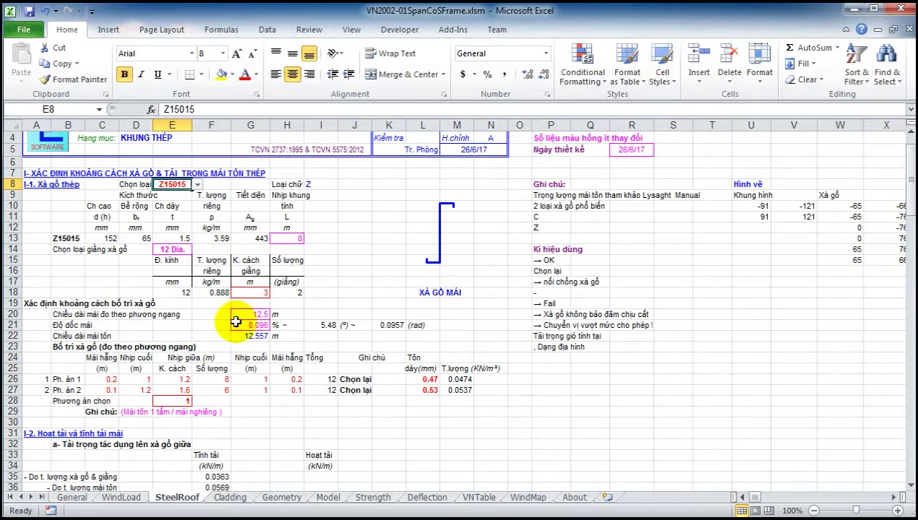
{"action": "scroll", "coordinate": [217, 332], "scroll_direction": "down", "scroll_amount": 2}
{"action": "scroll", "coordinate": [166, 348], "scroll_direction": "up", "scroll_amount": 1}
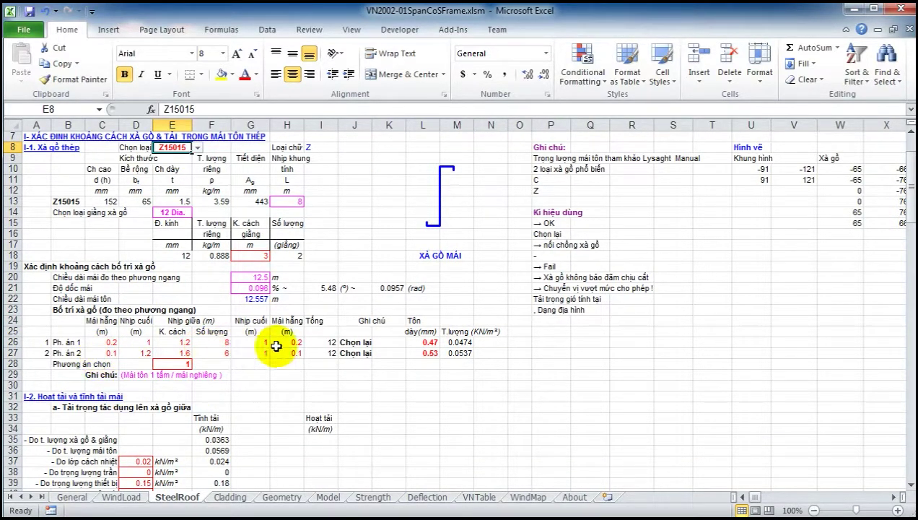
{"action": "left_click", "coordinate": [423, 344]}
{"action": "left_click", "coordinate": [446, 342]}
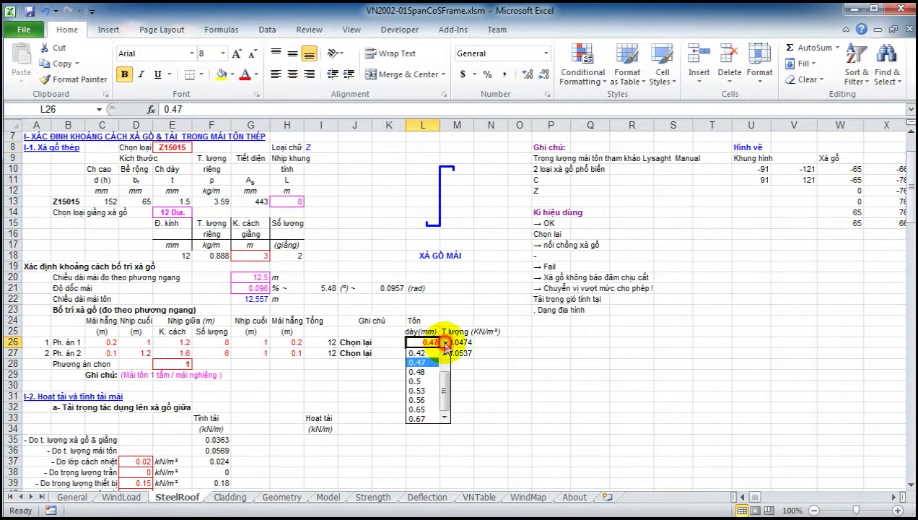
{"action": "left_click", "coordinate": [446, 342]}
{"action": "left_click", "coordinate": [455, 322]}
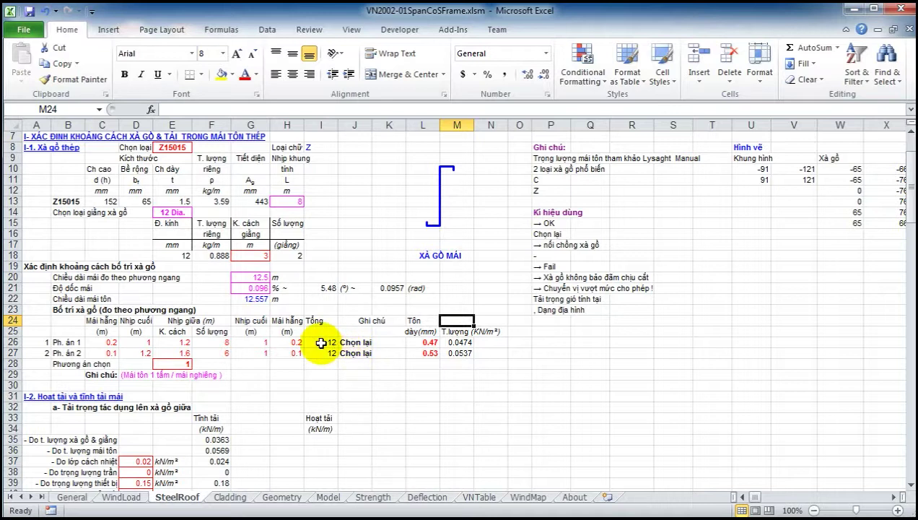
Set the middle-span purlin spacing (K. cách) of layout option 1 (Ph. án 1) to 1.25 m.
{"action": "left_click", "coordinate": [178, 344]}
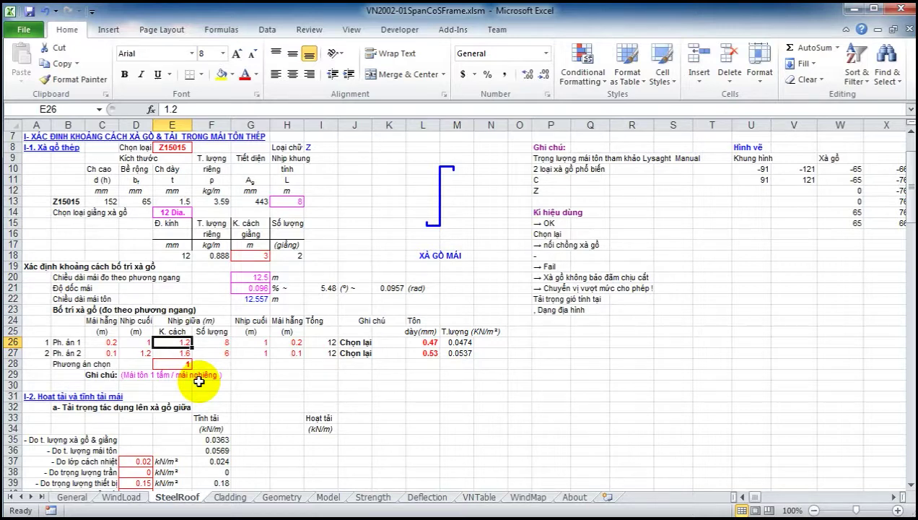
{"action": "type", "text": "1"}
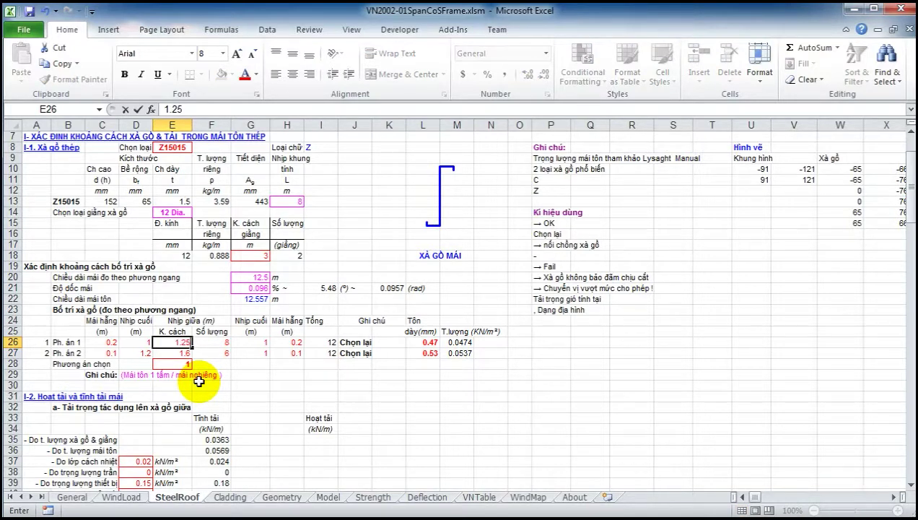
{"action": "key", "text": "Return"}
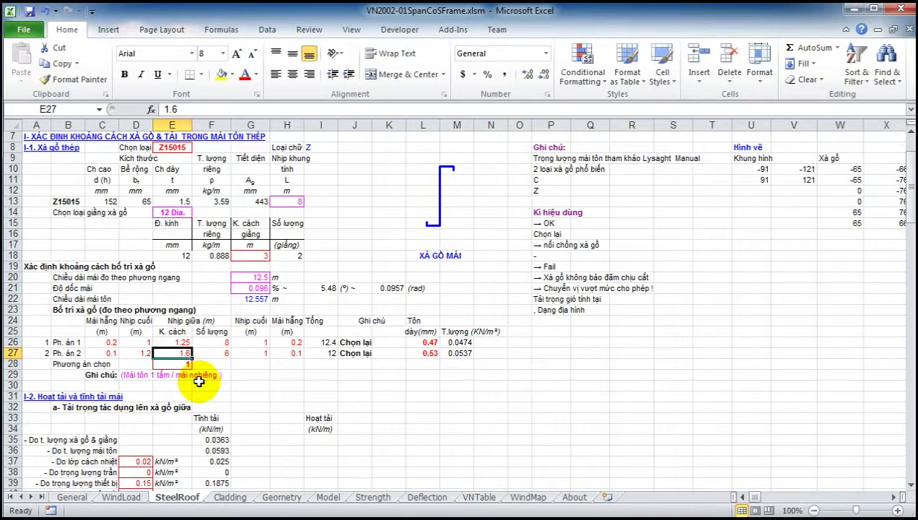
Set the first roof overhang (Mái hẫng) of purlin layout option 1 (Ph. án 1) to 0.3 m.
{"action": "left_click", "coordinate": [103, 344]}
{"action": "type", "text": "0"}
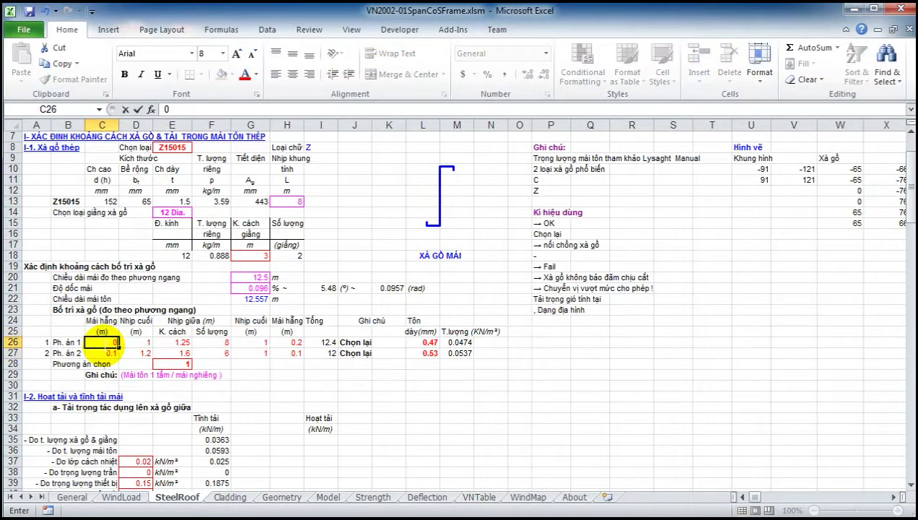
{"action": "key", "text": "Return"}
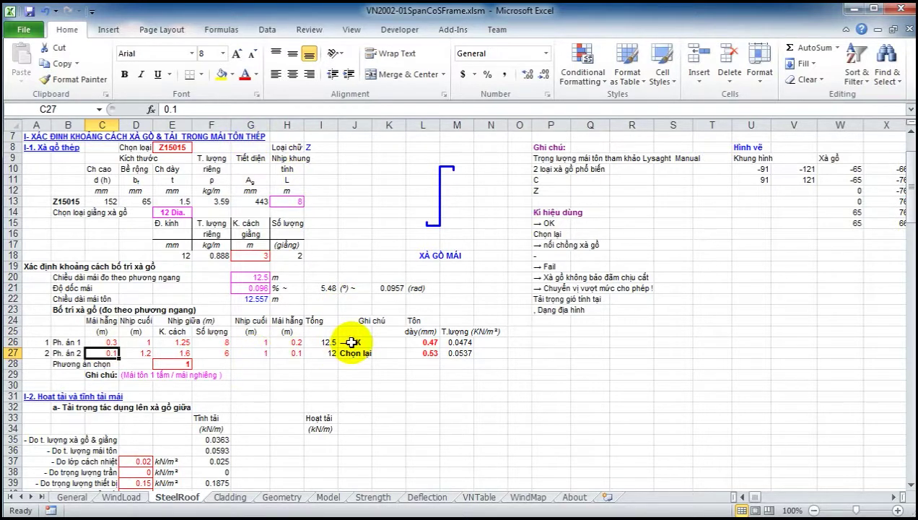
Set the middle-span purlin spacing (K. cách) of layout option 2 (Ph. án 2) to 1.65 m.
{"action": "left_click", "coordinate": [176, 352]}
{"action": "type", "text": "1.6"}
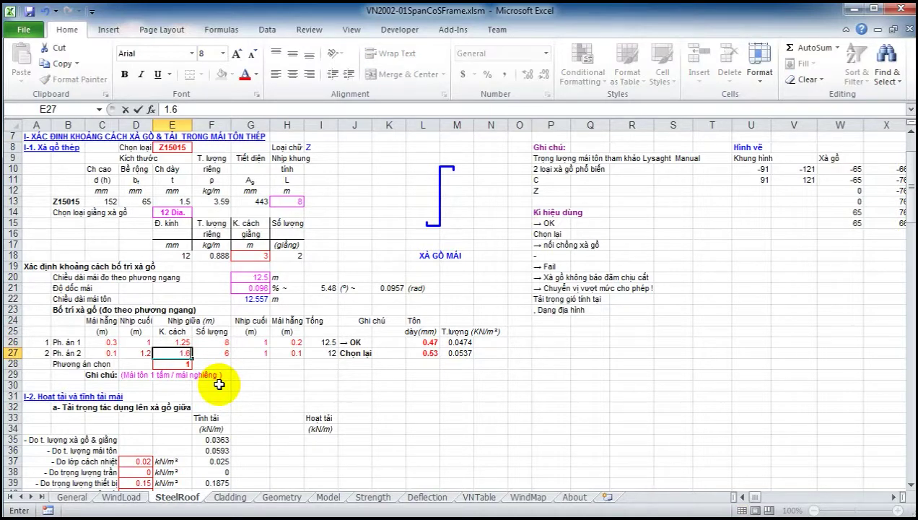
{"action": "type", "text": "5"}
{"action": "key", "text": "Return"}
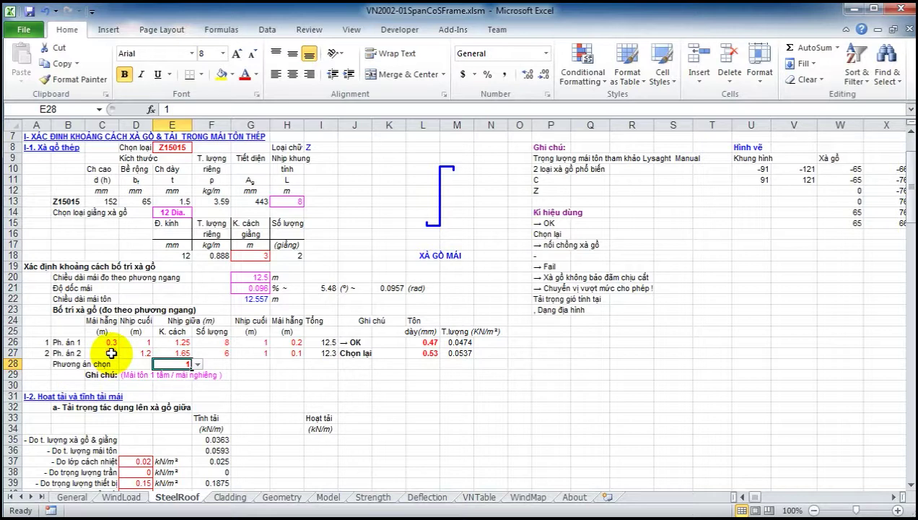
Set the roof overhangs (Mái hẫng) at both ends of layout option 2 (Ph. án 2) to 0.2 m.
{"action": "left_click", "coordinate": [111, 353]}
{"action": "type", "text": "0.2"}
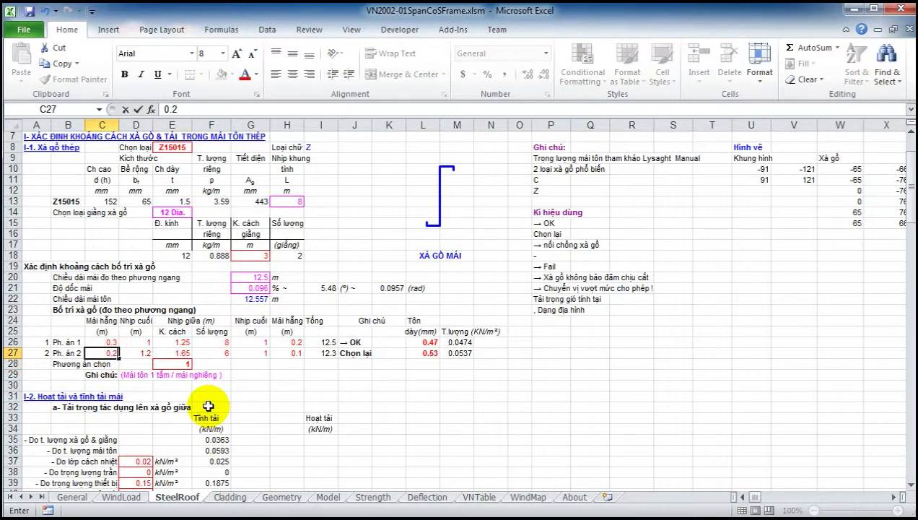
{"action": "key", "text": "Tab"}
{"action": "type", "text": "0"}
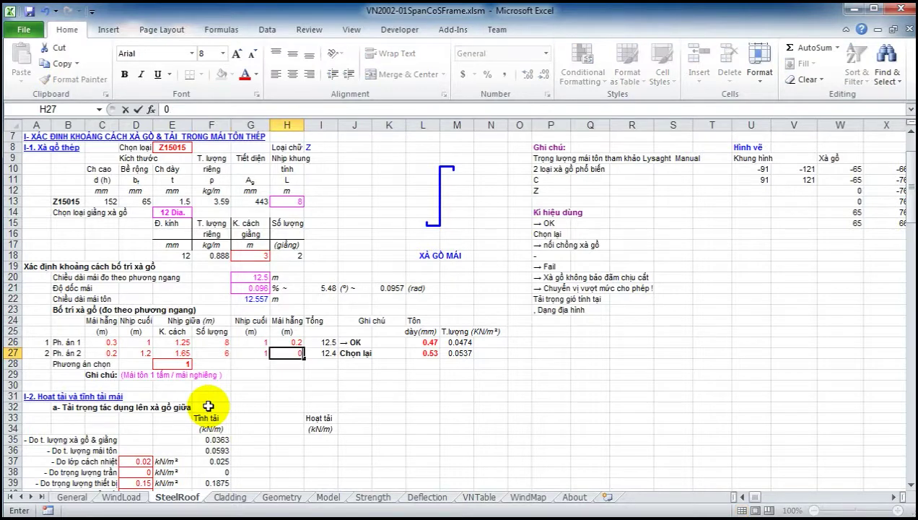
{"action": "key", "text": "Return"}
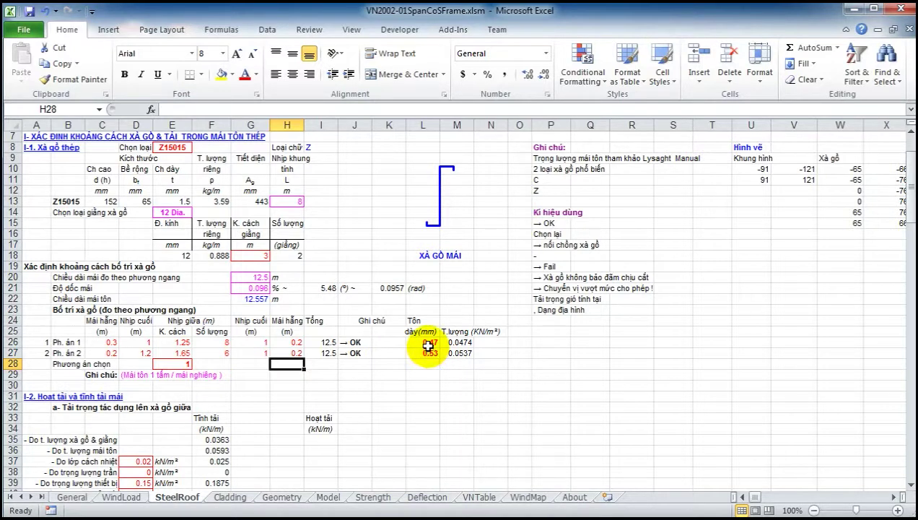
Choose layout option 1 as the selected purlin arrangement (Phương án chọn).
{"action": "left_click", "coordinate": [180, 363]}
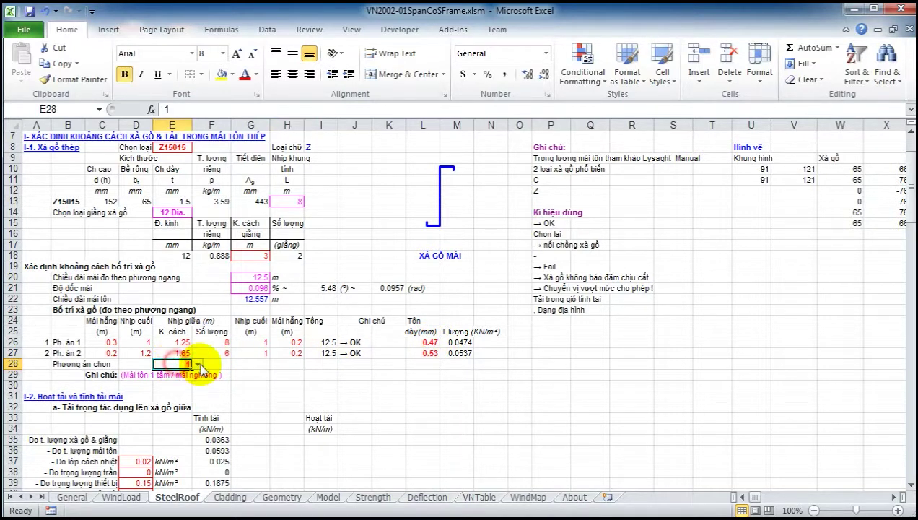
{"action": "left_click", "coordinate": [182, 375]}
{"action": "left_click", "coordinate": [274, 382]}
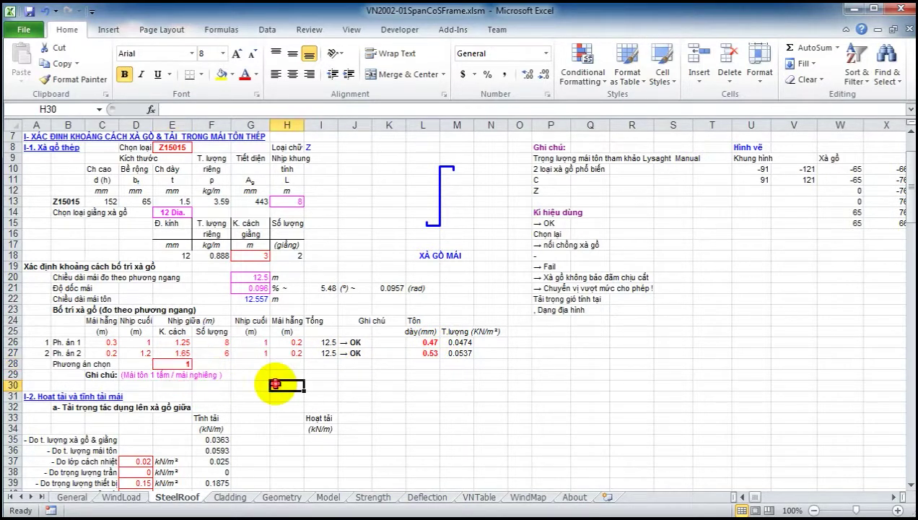
Run the Purlin Calculation on the SteelRoof sheet and check the bending, shear and deflection results.
{"action": "scroll", "coordinate": [273, 384], "scroll_direction": "down", "scroll_amount": 3}
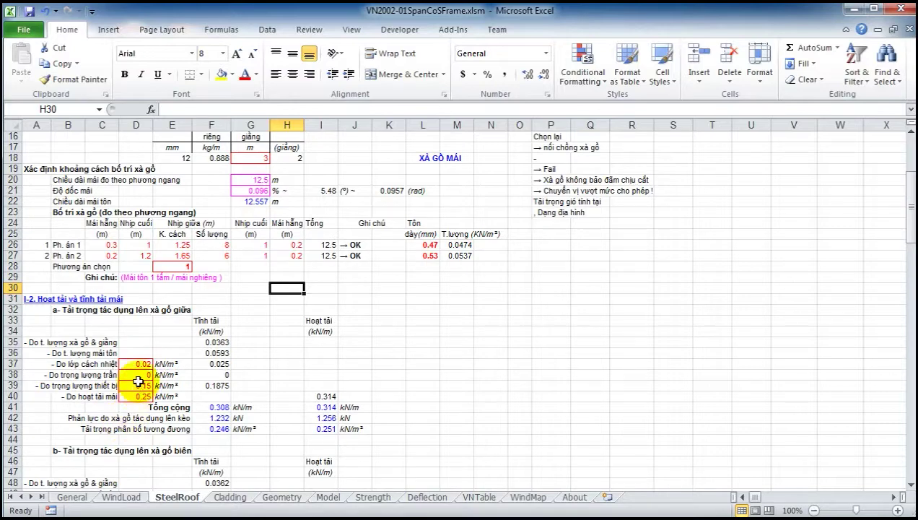
{"action": "scroll", "coordinate": [242, 349], "scroll_direction": "down", "scroll_amount": 19}
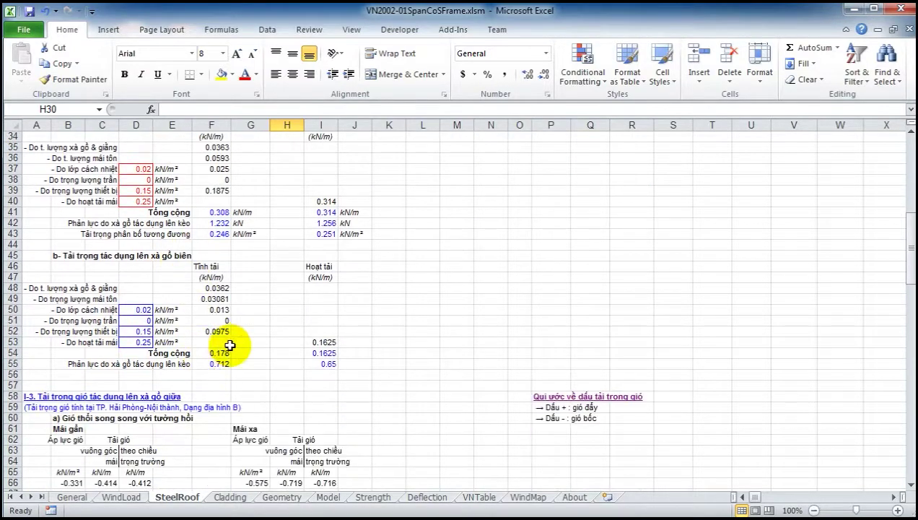
{"action": "scroll", "coordinate": [358, 354], "scroll_direction": "down", "scroll_amount": 2}
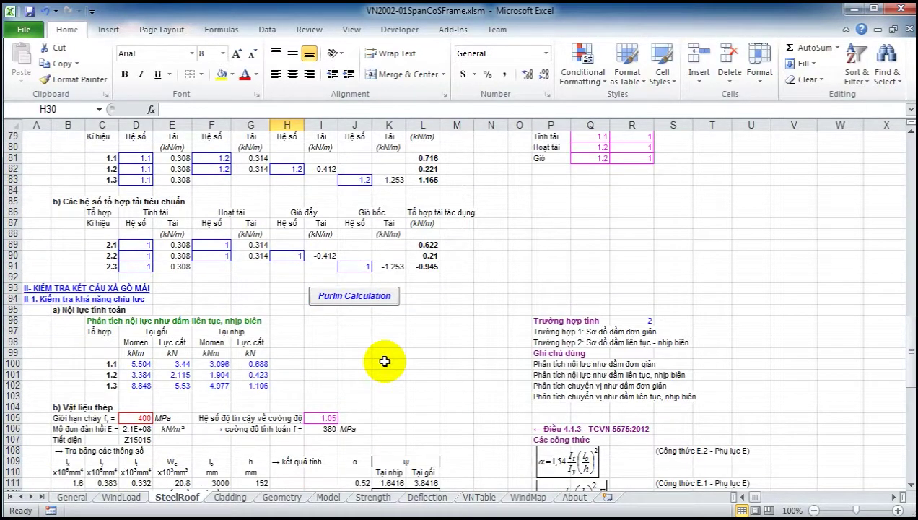
{"action": "left_click", "coordinate": [371, 303]}
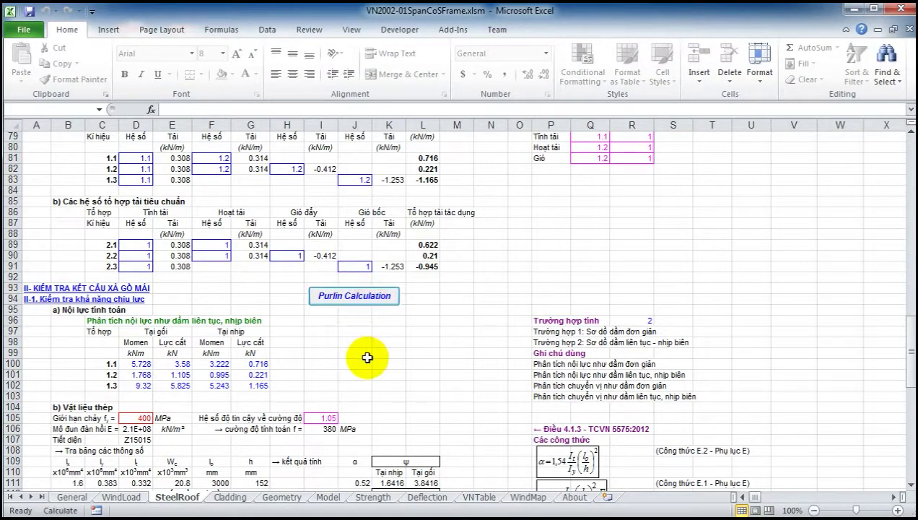
{"action": "scroll", "coordinate": [367, 361], "scroll_direction": "down", "scroll_amount": 5}
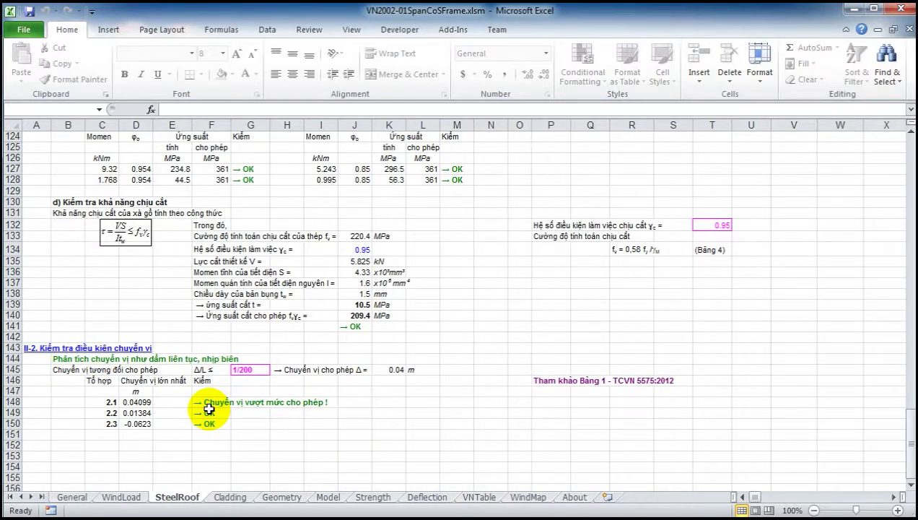
{"action": "scroll", "coordinate": [208, 409], "scroll_direction": "up", "scroll_amount": 3}
{"action": "scroll", "coordinate": [209, 409], "scroll_direction": "down", "scroll_amount": 3}
{"action": "scroll", "coordinate": [208, 408], "scroll_direction": "up", "scroll_amount": 11}
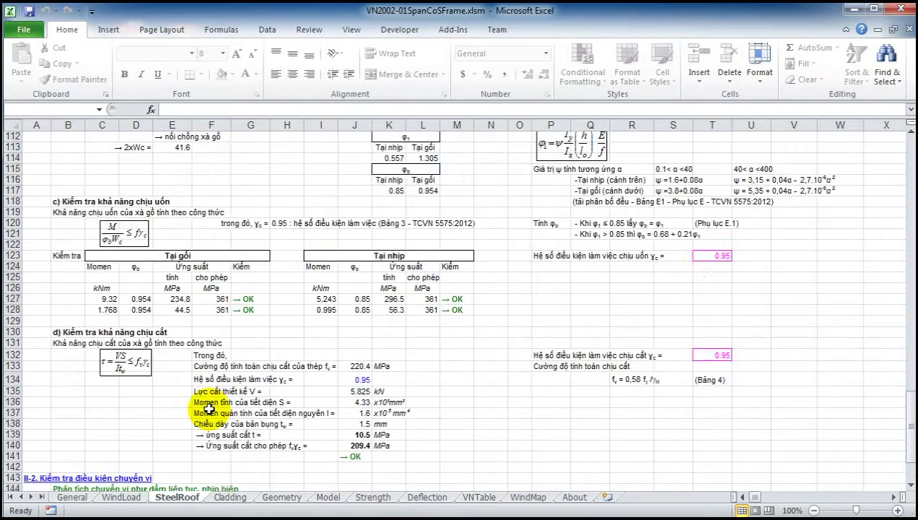
Change the roof purlin type (Chọn loại) on the SteelRoof sheet to Z15019.
{"action": "scroll", "coordinate": [221, 361], "scroll_direction": "up", "scroll_amount": 20}
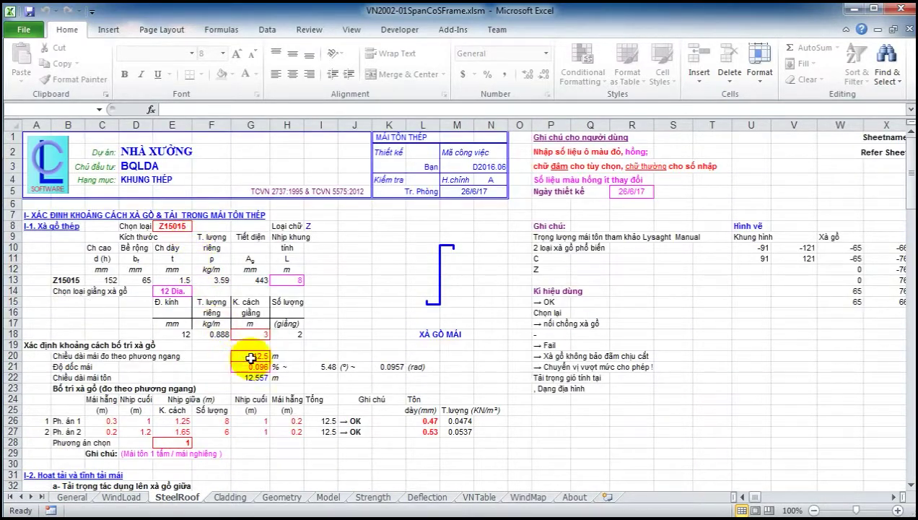
{"action": "left_click", "coordinate": [186, 226]}
{"action": "left_click", "coordinate": [195, 226]}
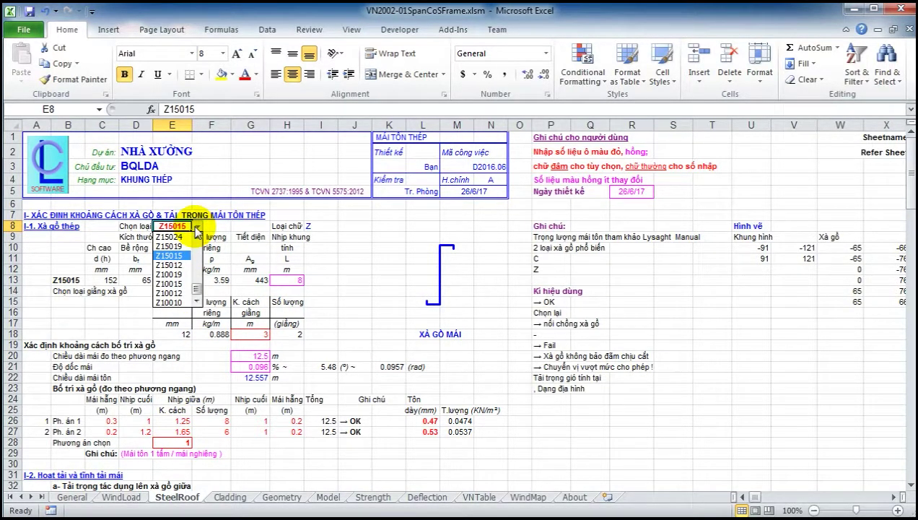
{"action": "left_click", "coordinate": [186, 247]}
Rerun the Purlin Calculation for the Z15019 section and review the deflection, shear and bending checks.
{"action": "scroll", "coordinate": [303, 303], "scroll_direction": "down", "scroll_amount": 17}
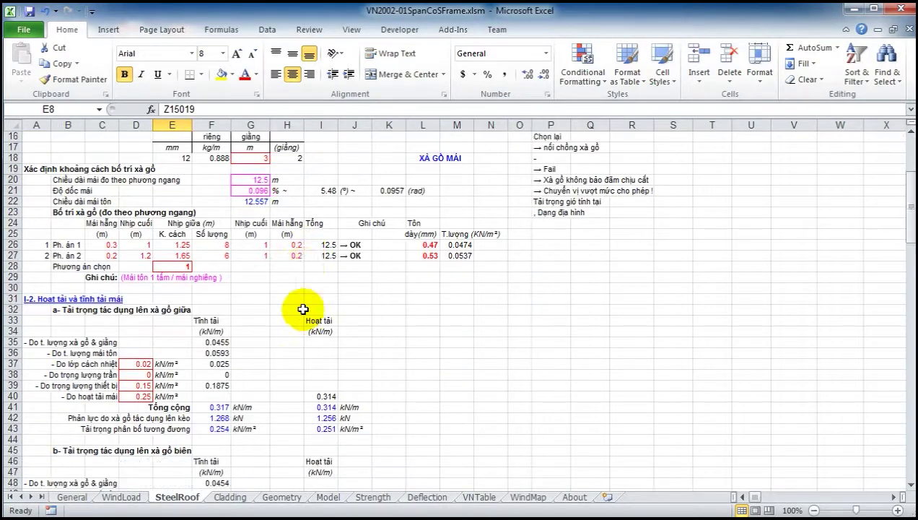
{"action": "scroll", "coordinate": [339, 377], "scroll_direction": "down", "scroll_amount": 9}
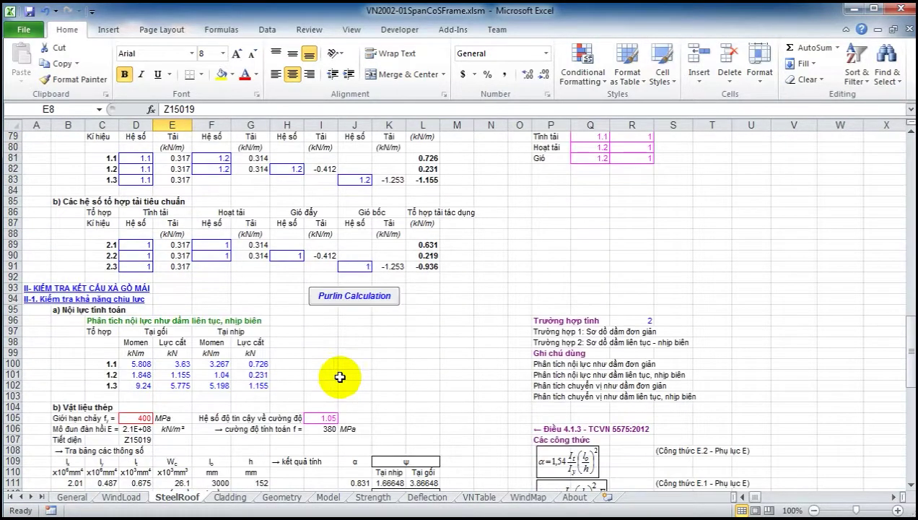
{"action": "left_click", "coordinate": [374, 300]}
{"action": "scroll", "coordinate": [374, 307], "scroll_direction": "down", "scroll_amount": 19}
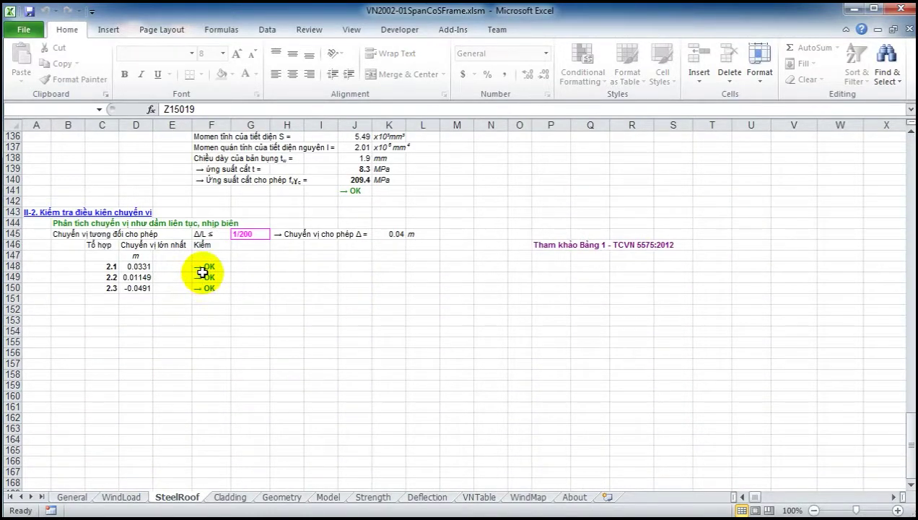
{"action": "scroll", "coordinate": [203, 271], "scroll_direction": "up", "scroll_amount": 2}
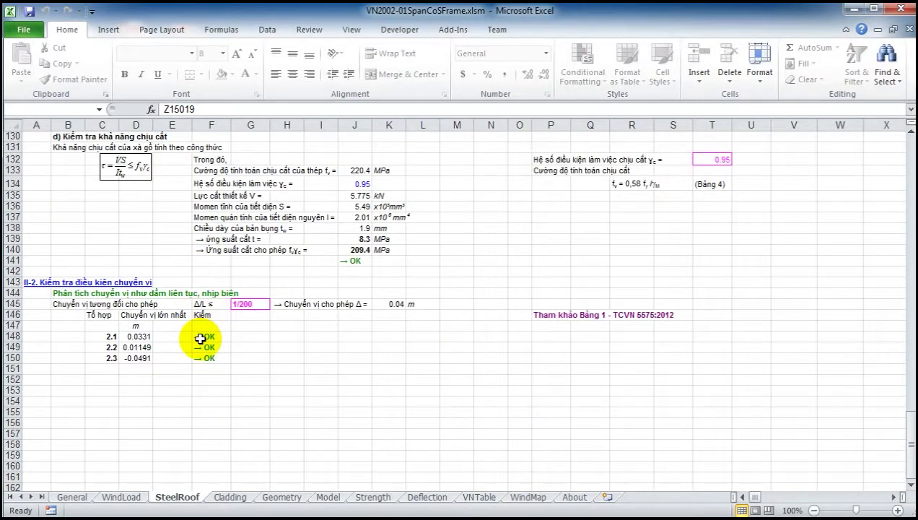
{"action": "scroll", "coordinate": [200, 339], "scroll_direction": "up", "scroll_amount": 6}
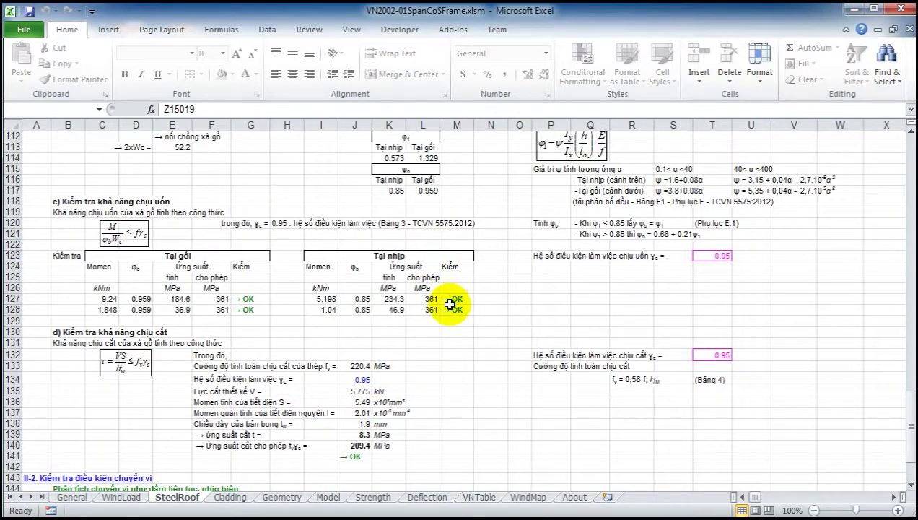
{"action": "scroll", "coordinate": [451, 307], "scroll_direction": "up", "scroll_amount": 20}
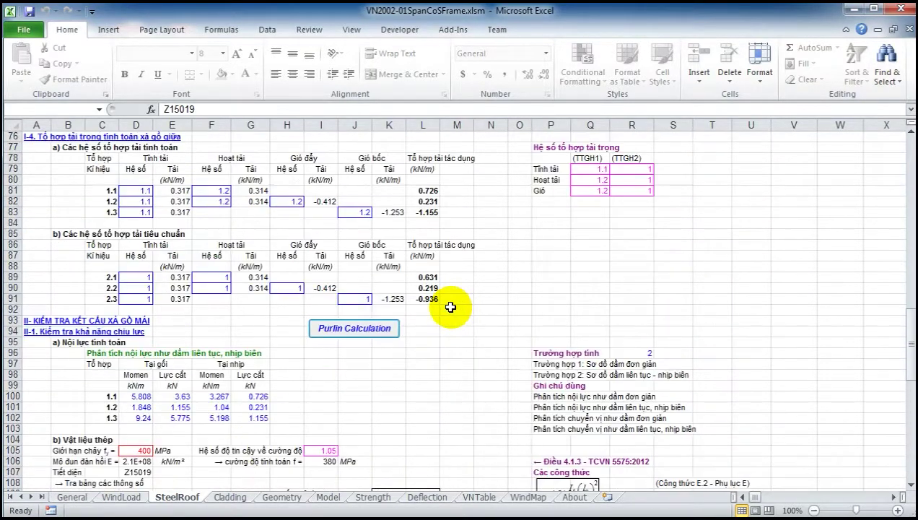
{"action": "scroll", "coordinate": [450, 308], "scroll_direction": "up", "scroll_amount": 11}
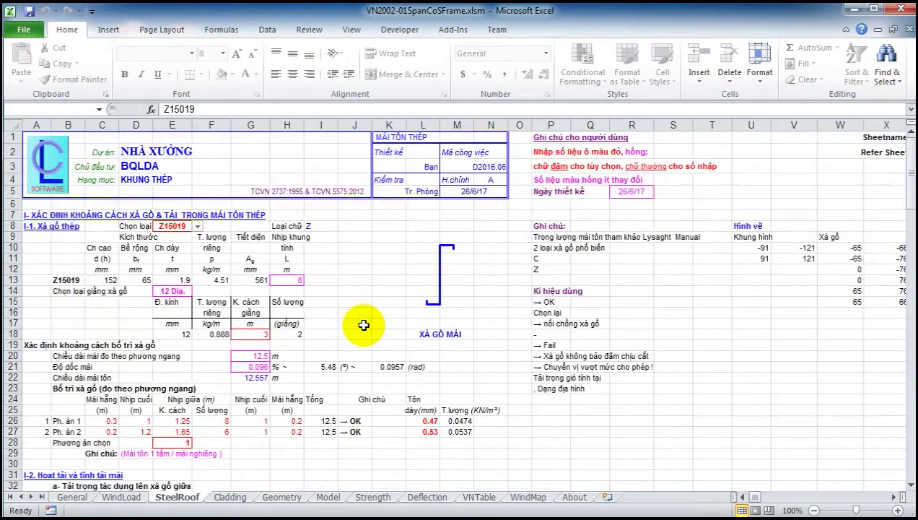
Examine the wall girt section, spacing, wind load and strength check data on the Cladding sheet.
{"action": "left_click", "coordinate": [231, 498]}
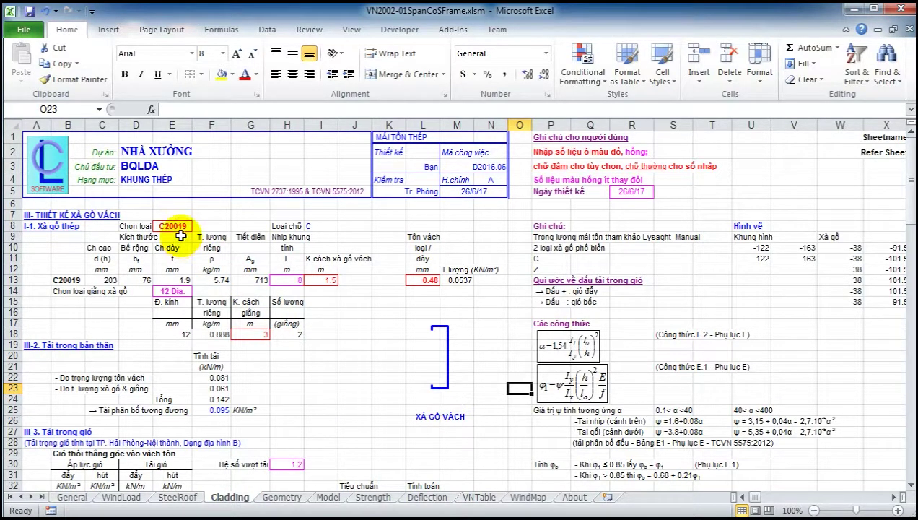
{"action": "scroll", "coordinate": [191, 230], "scroll_direction": "down", "scroll_amount": 2}
{"action": "scroll", "coordinate": [240, 181], "scroll_direction": "up", "scroll_amount": 1}
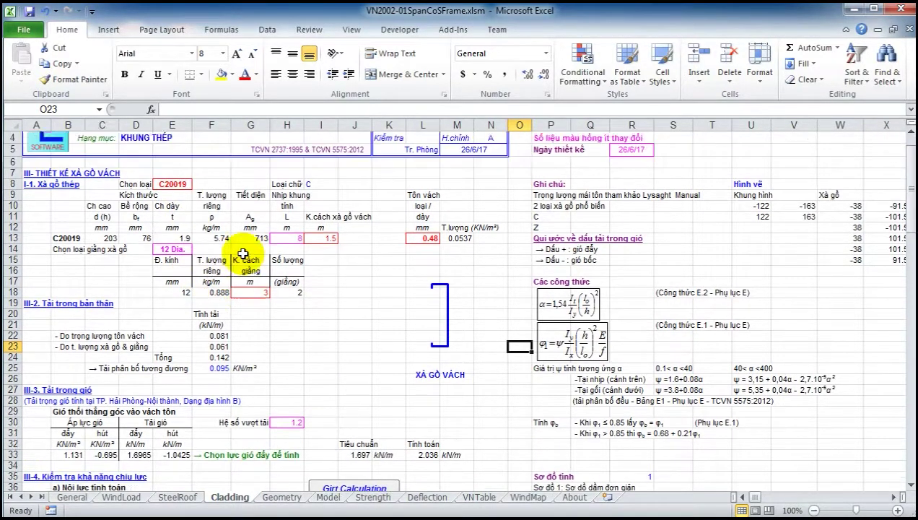
{"action": "scroll", "coordinate": [160, 246], "scroll_direction": "down", "scroll_amount": 3}
{"action": "scroll", "coordinate": [195, 318], "scroll_direction": "down", "scroll_amount": 3}
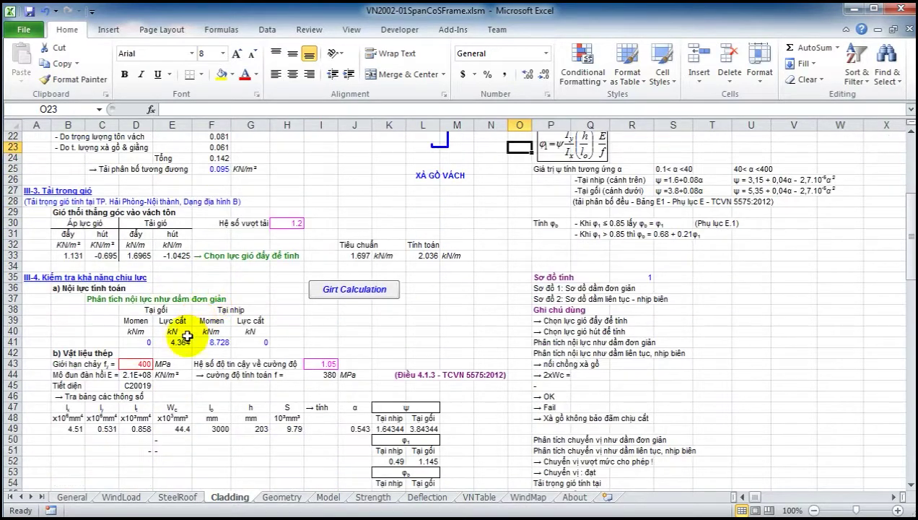
{"action": "scroll", "coordinate": [174, 349], "scroll_direction": "down", "scroll_amount": 1}
{"action": "scroll", "coordinate": [304, 332], "scroll_direction": "up", "scroll_amount": 8}
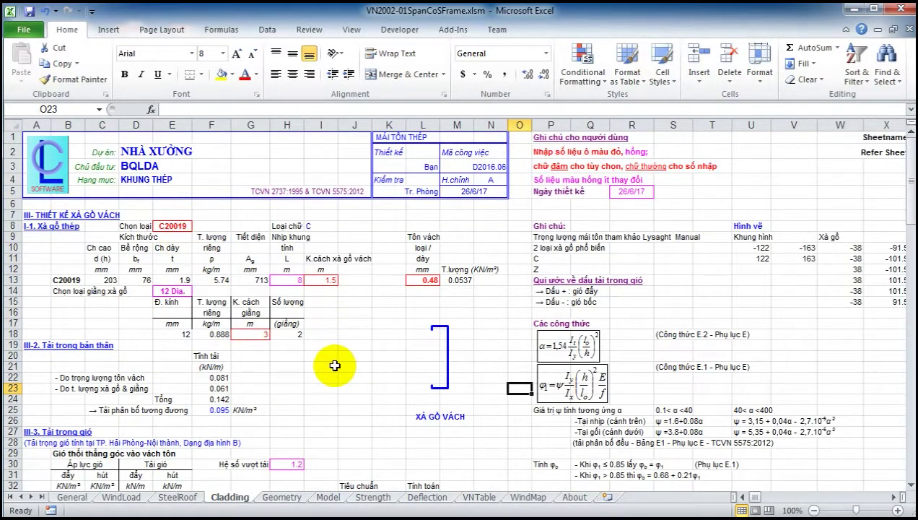
Run the Girt Calculation on the Cladding sheet and review the girt's bending, shear and deflection checks.
{"action": "scroll", "coordinate": [335, 364], "scroll_direction": "down", "scroll_amount": 5}
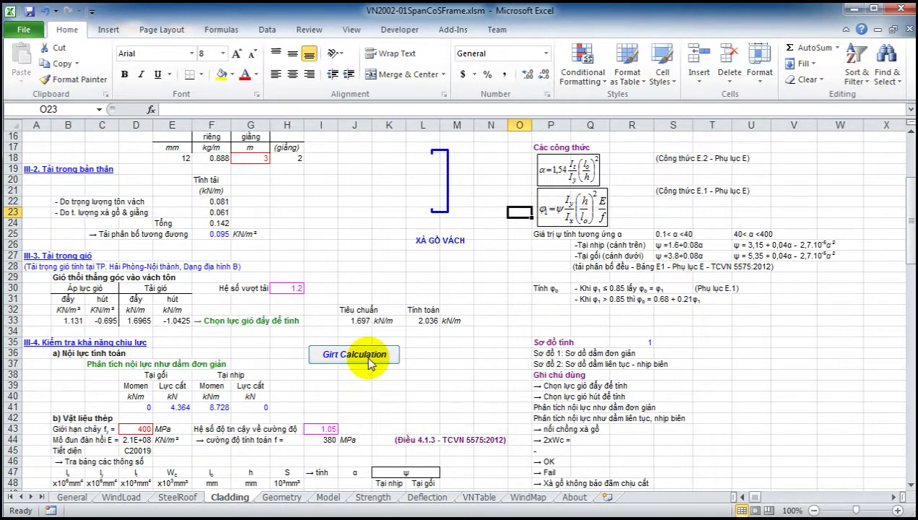
{"action": "left_click", "coordinate": [367, 359]}
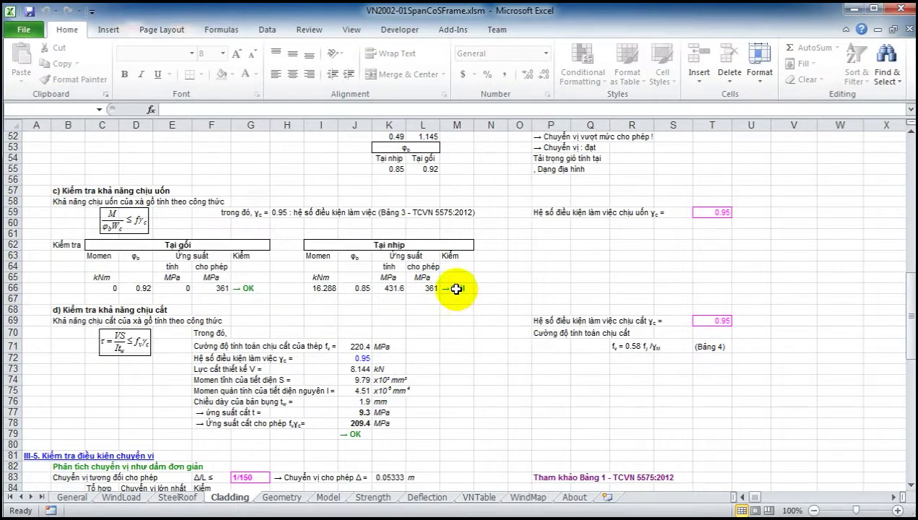
{"action": "scroll", "coordinate": [455, 290], "scroll_direction": "down", "scroll_amount": 3}
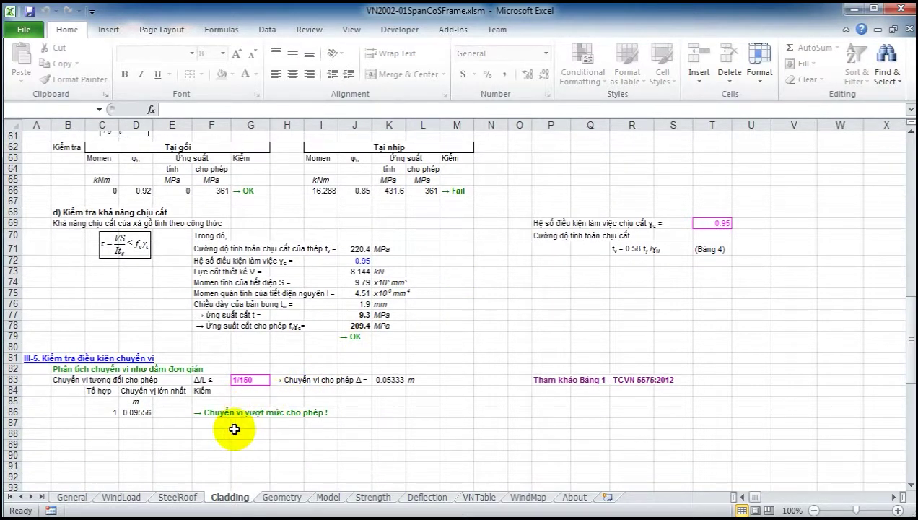
{"action": "scroll", "coordinate": [216, 413], "scroll_direction": "up", "scroll_amount": 5}
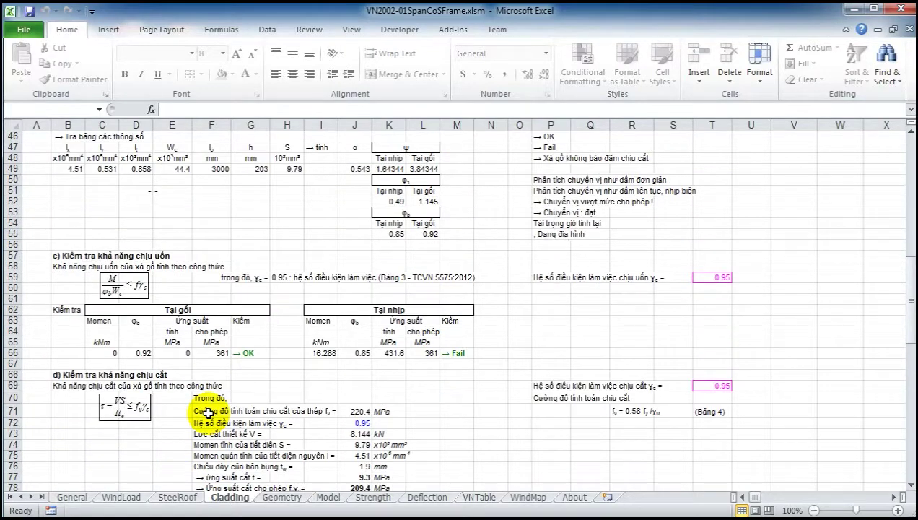
{"action": "scroll", "coordinate": [208, 413], "scroll_direction": "up", "scroll_amount": 14}
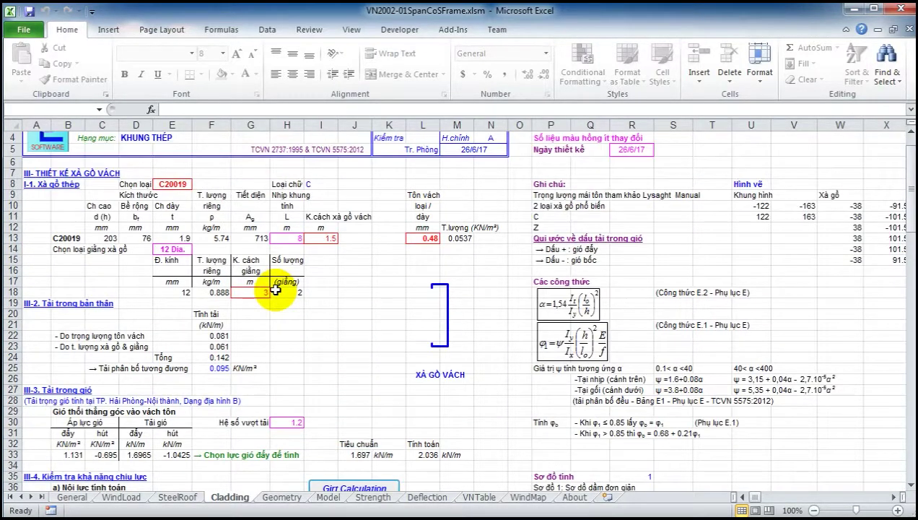
{"action": "scroll", "coordinate": [242, 375], "scroll_direction": "down", "scroll_amount": 11}
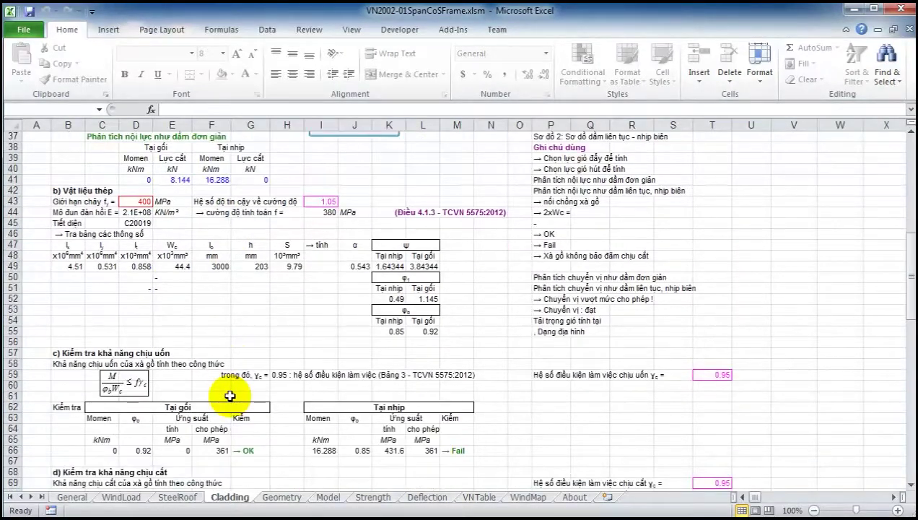
{"action": "scroll", "coordinate": [257, 369], "scroll_direction": "up", "scroll_amount": 3}
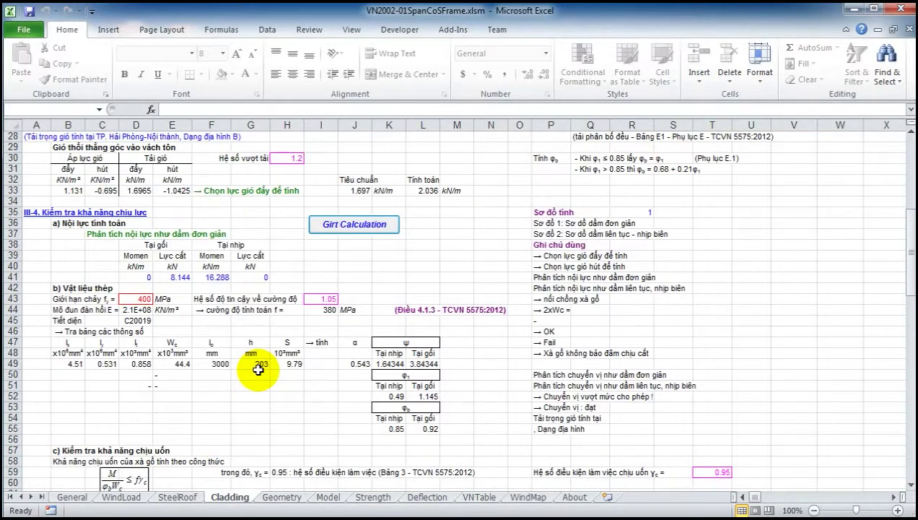
Change the wall girt type (Chọn loại) on the Cladding sheet to C20024.
{"action": "scroll", "coordinate": [258, 369], "scroll_direction": "up", "scroll_amount": 8}
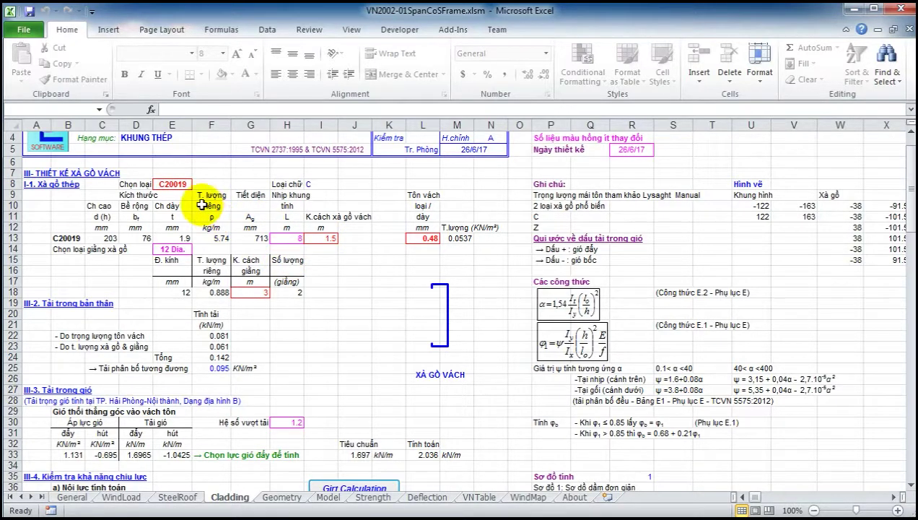
{"action": "left_click", "coordinate": [177, 185]}
{"action": "left_click", "coordinate": [197, 185]}
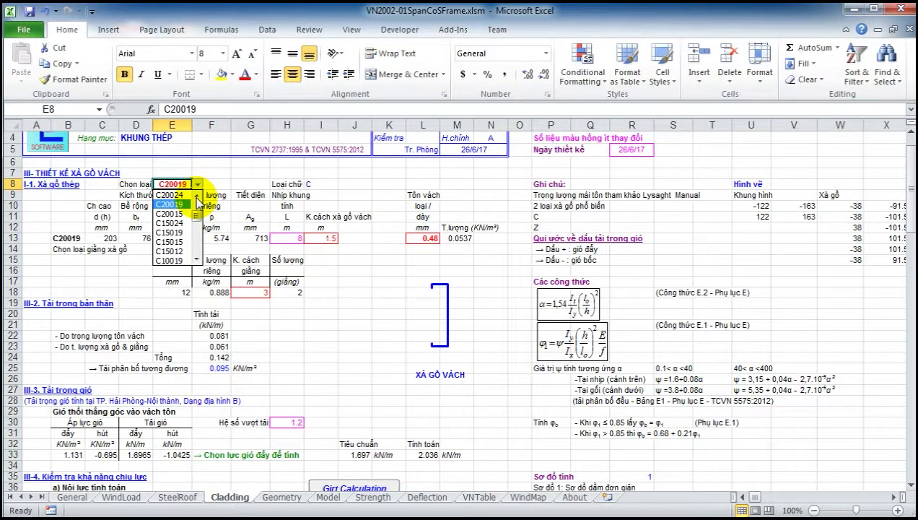
{"action": "left_click", "coordinate": [186, 201]}
Rerun the Girt Calculation for the C20024 section and review the bending, shear and deflection checks.
{"action": "scroll", "coordinate": [358, 328], "scroll_direction": "down", "scroll_amount": 6}
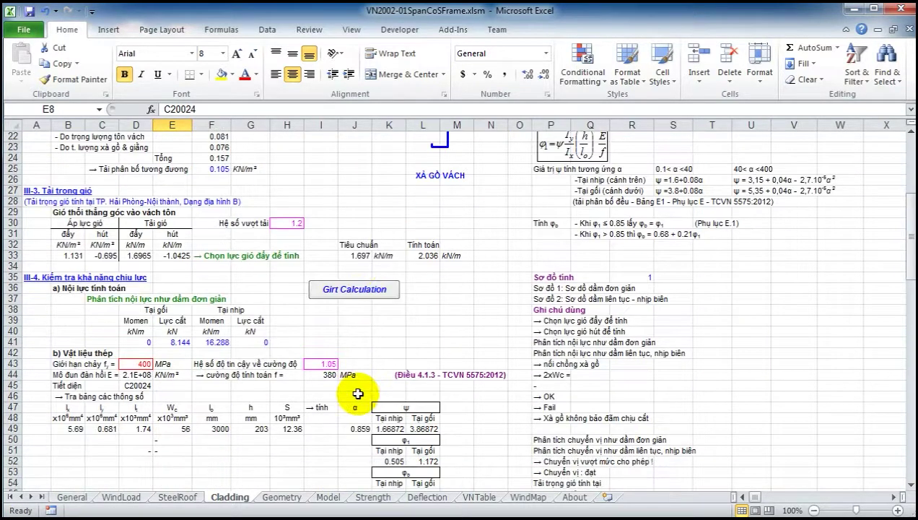
{"action": "left_click", "coordinate": [365, 291]}
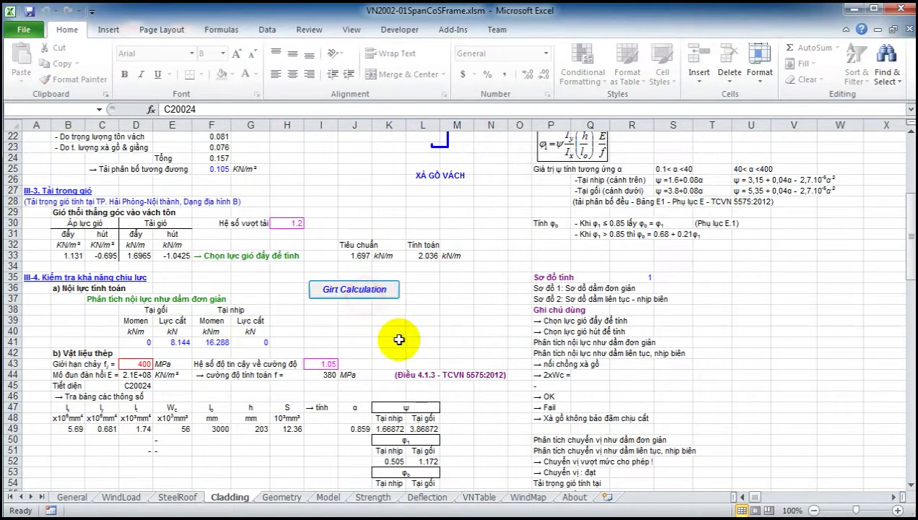
{"action": "scroll", "coordinate": [397, 346], "scroll_direction": "down", "scroll_amount": 7}
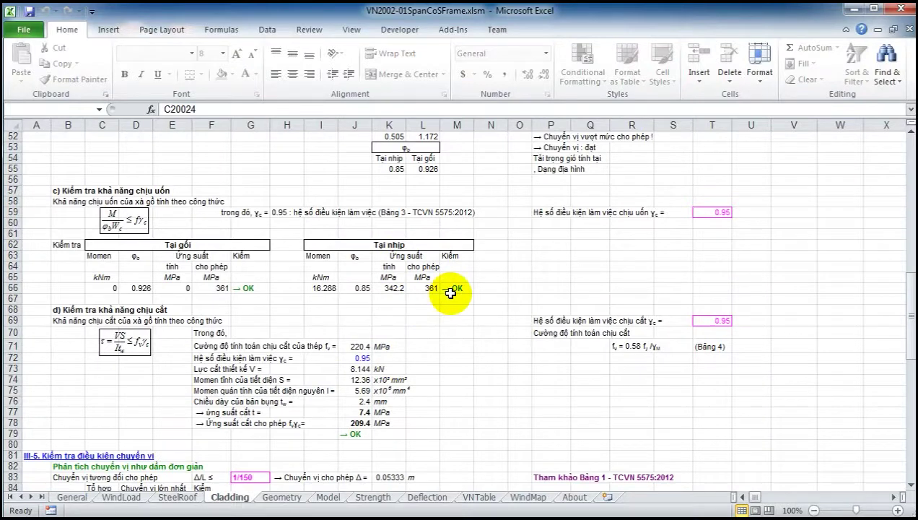
{"action": "scroll", "coordinate": [447, 300], "scroll_direction": "down", "scroll_amount": 3}
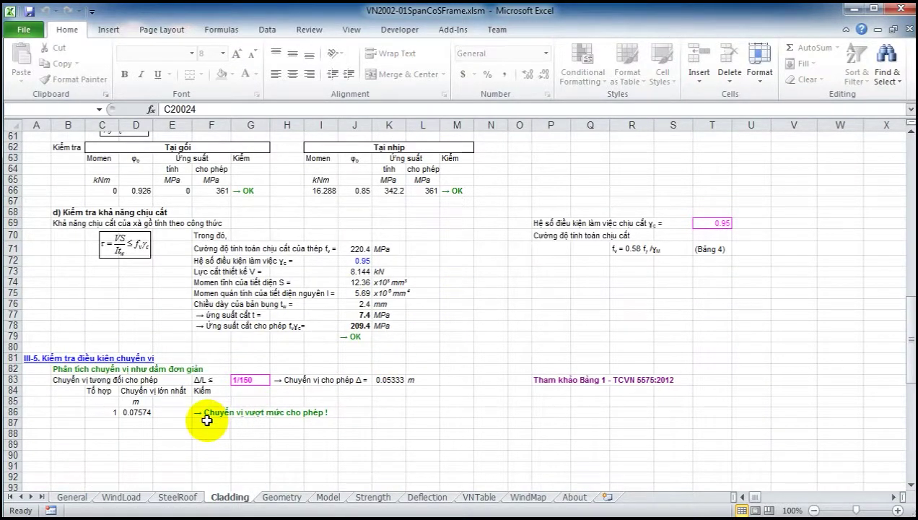
{"action": "scroll", "coordinate": [209, 420], "scroll_direction": "up", "scroll_amount": 7}
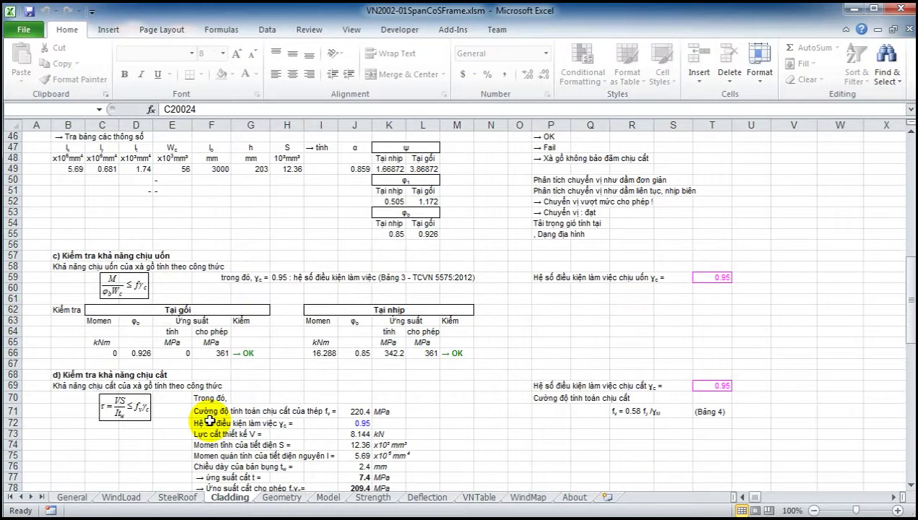
{"action": "scroll", "coordinate": [210, 421], "scroll_direction": "down", "scroll_amount": 6}
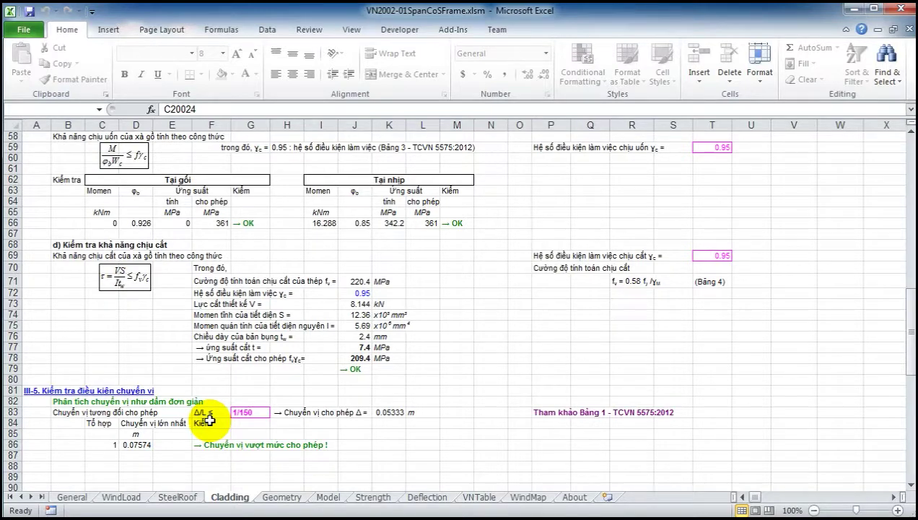
Set the wall girt spacing (K.cách xà gồ vách) to 1.1 m.
{"action": "scroll", "coordinate": [209, 420], "scroll_direction": "up", "scroll_amount": 19}
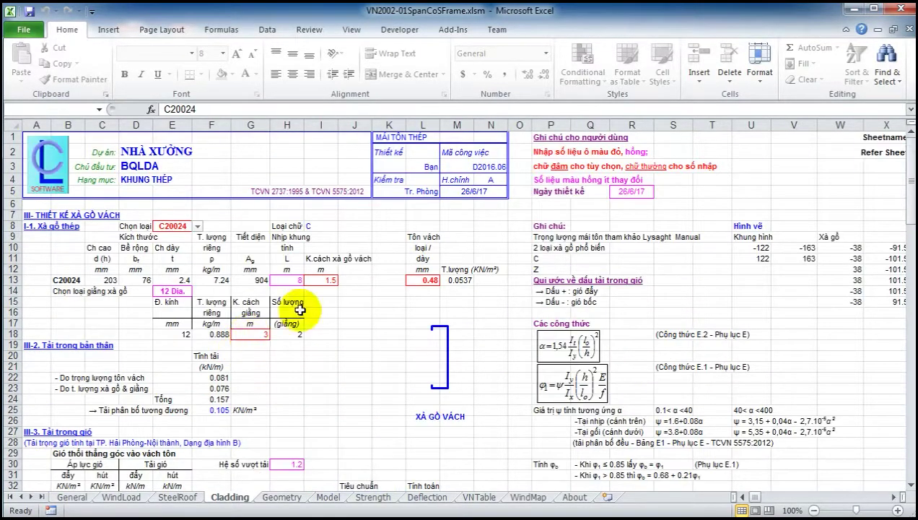
{"action": "left_click", "coordinate": [320, 280]}
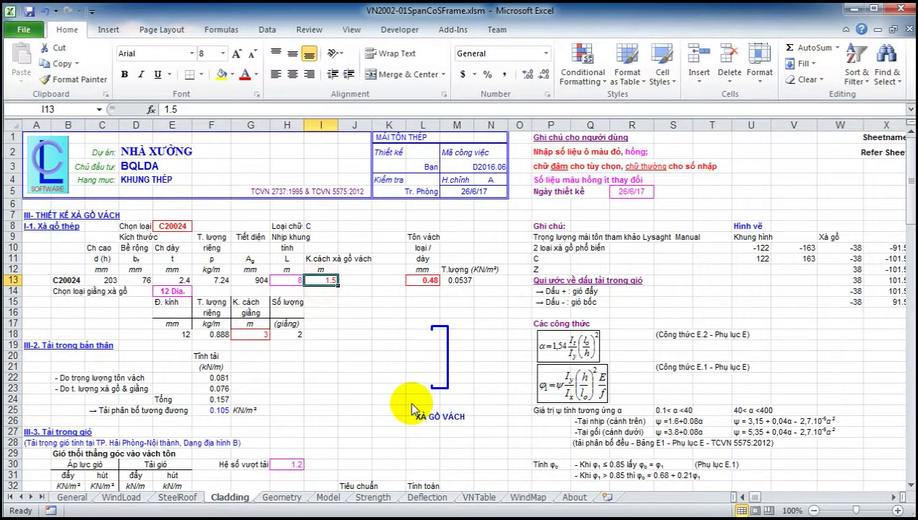
{"action": "mouse_move", "coordinate": [411, 408]}
{"action": "type", "text": "1"}
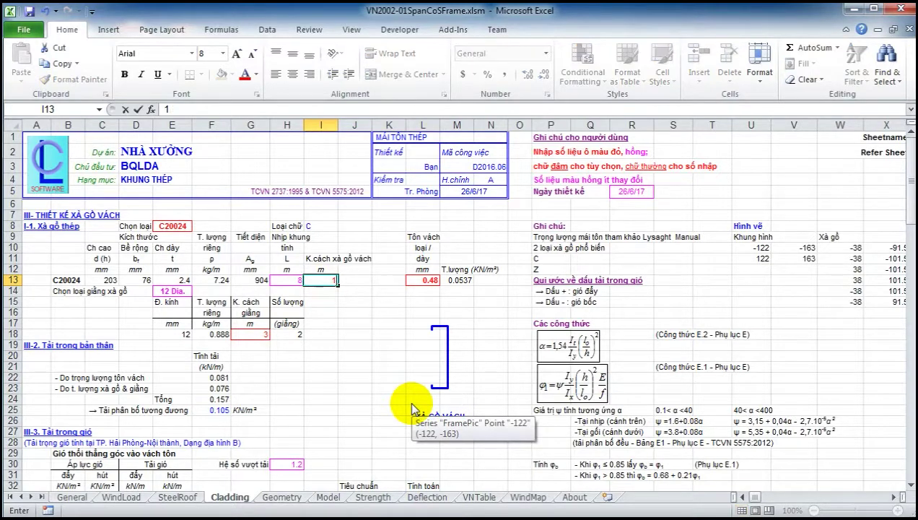
{"action": "key", "text": "Return"}
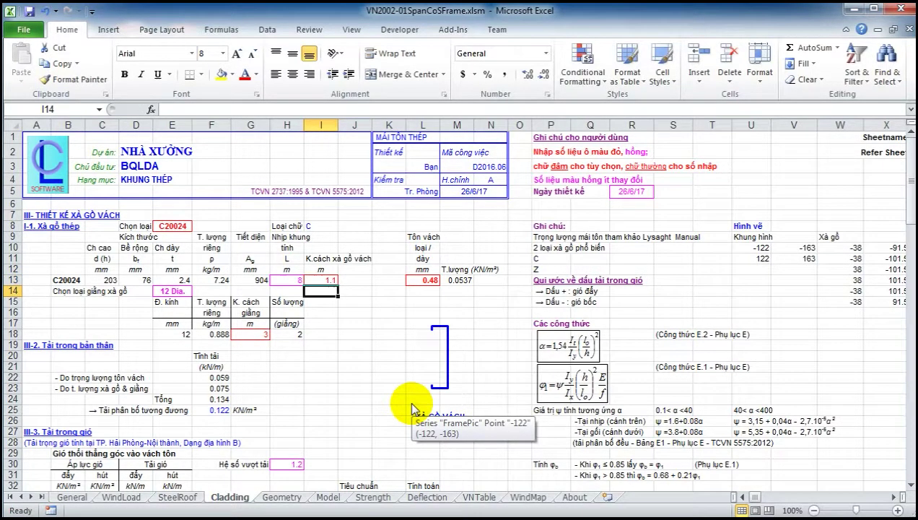
Rerun the Girt Calculation with the 1.1 m spacing and review the girt's deflection, shear and bending checks.
{"action": "scroll", "coordinate": [433, 397], "scroll_direction": "down", "scroll_amount": 5}
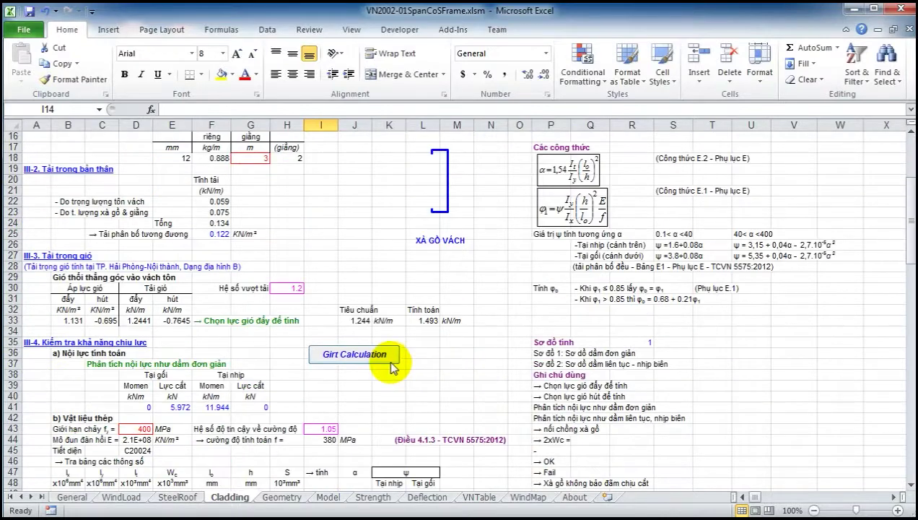
{"action": "left_click", "coordinate": [387, 356]}
{"action": "scroll", "coordinate": [453, 366], "scroll_direction": "down", "scroll_amount": 16}
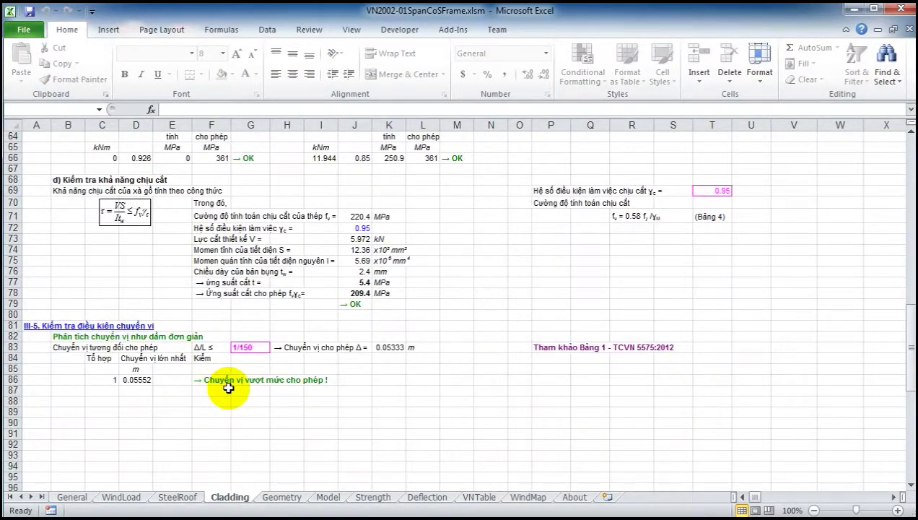
{"action": "scroll", "coordinate": [228, 389], "scroll_direction": "up", "scroll_amount": 1}
{"action": "scroll", "coordinate": [228, 388], "scroll_direction": "up", "scroll_amount": 6}
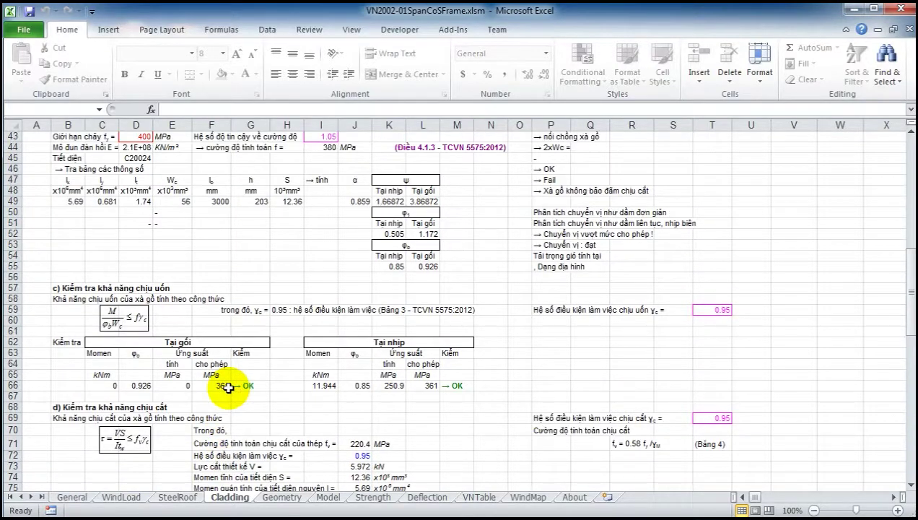
Reduce the wall girt spacing (K.cách xà gồ vách) to 1 m.
{"action": "scroll", "coordinate": [228, 388], "scroll_direction": "up", "scroll_amount": 14}
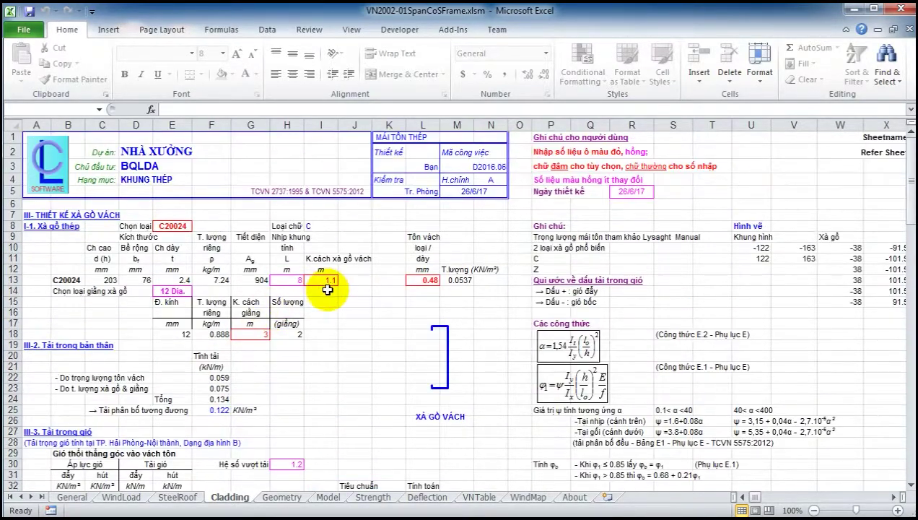
{"action": "left_click", "coordinate": [330, 280]}
{"action": "type", "text": "1"}
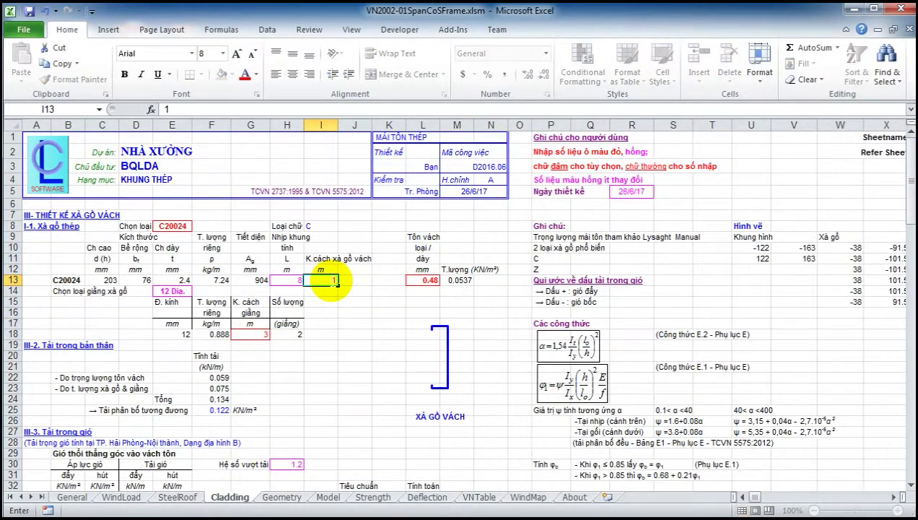
{"action": "key", "text": "Return"}
Rerun the Girt Calculation with the 1 m spacing and review the strength and deflection checks.
{"action": "scroll", "coordinate": [361, 361], "scroll_direction": "down", "scroll_amount": 5}
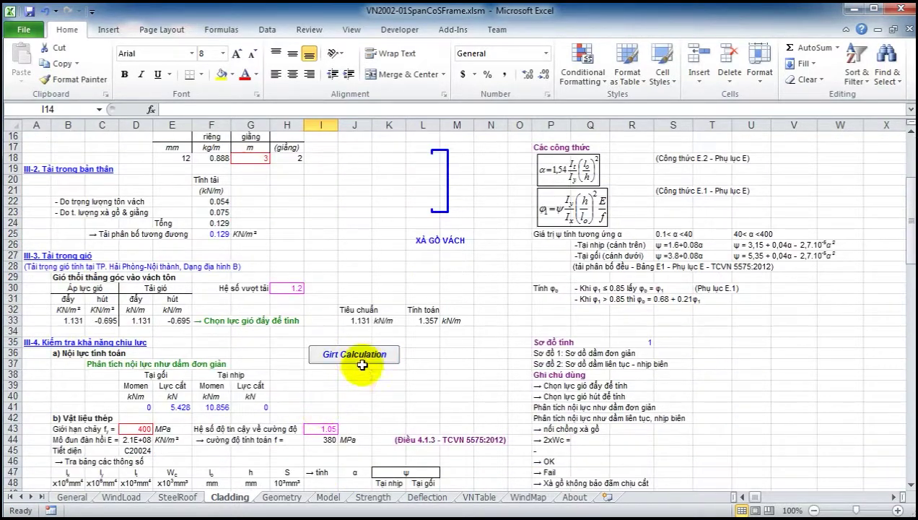
{"action": "left_click", "coordinate": [361, 363]}
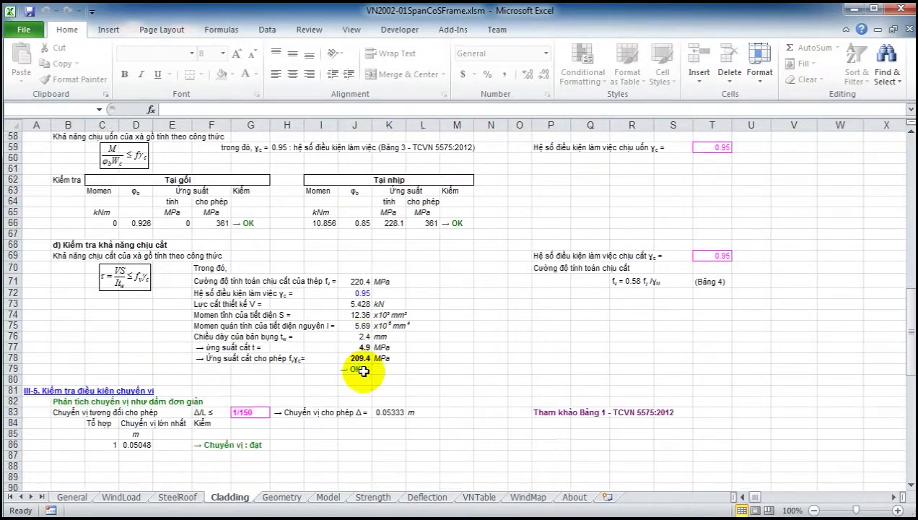
{"action": "scroll", "coordinate": [364, 370], "scroll_direction": "down", "scroll_amount": 2}
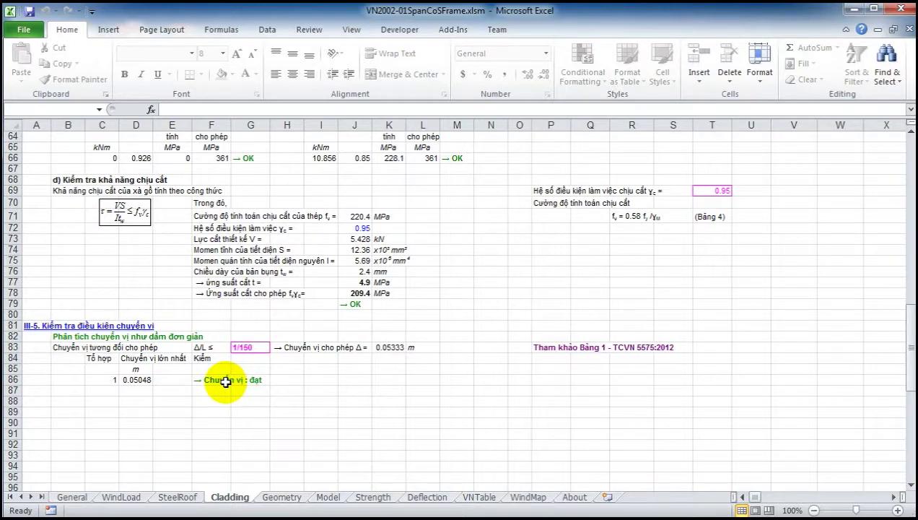
{"action": "scroll", "coordinate": [226, 381], "scroll_direction": "up", "scroll_amount": 2}
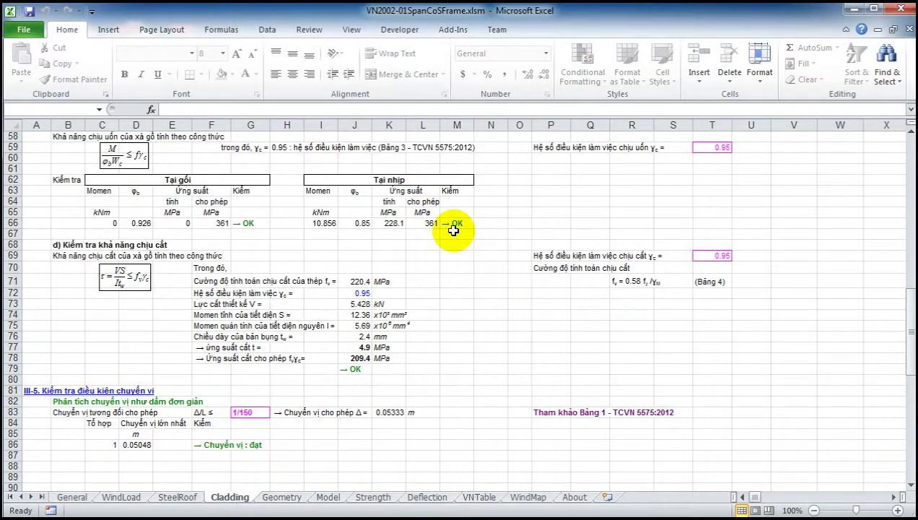
{"action": "scroll", "coordinate": [453, 230], "scroll_direction": "up", "scroll_amount": 17}
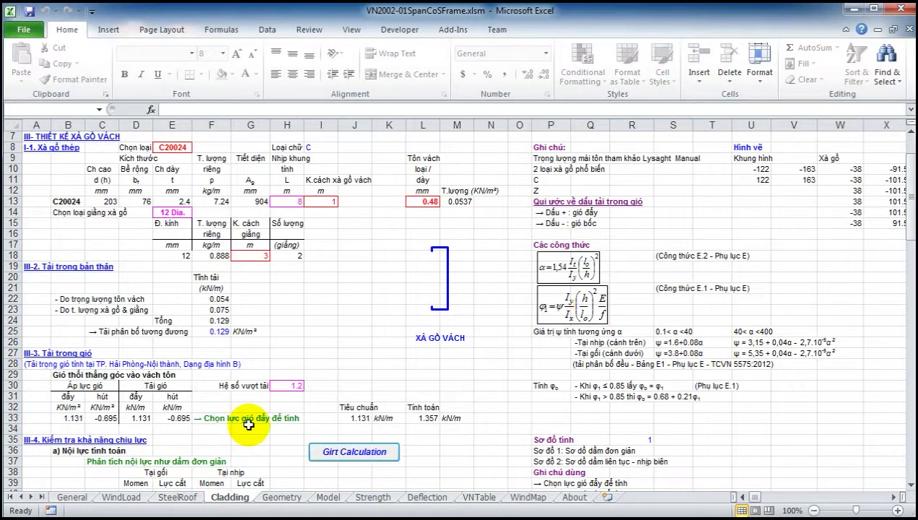
{"action": "scroll", "coordinate": [247, 425], "scroll_direction": "up", "scroll_amount": 1}
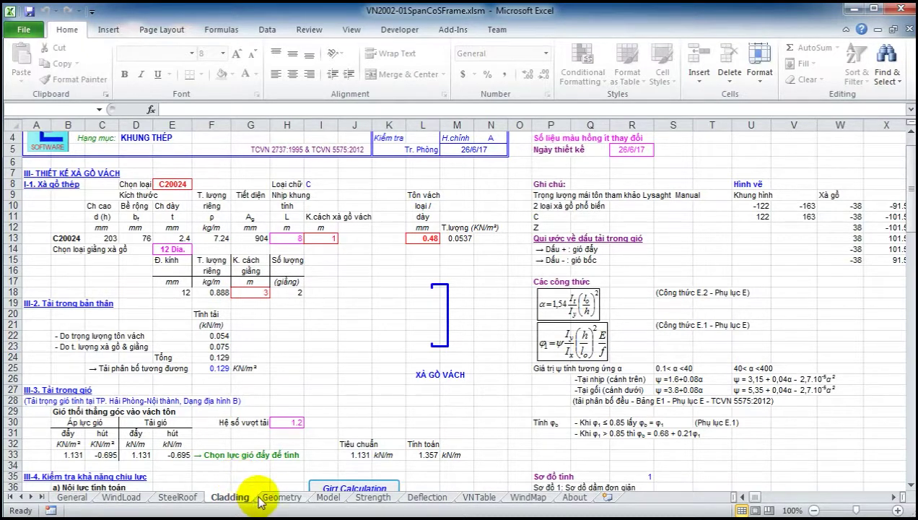
{"action": "scroll", "coordinate": [297, 434], "scroll_direction": "up", "scroll_amount": 1}
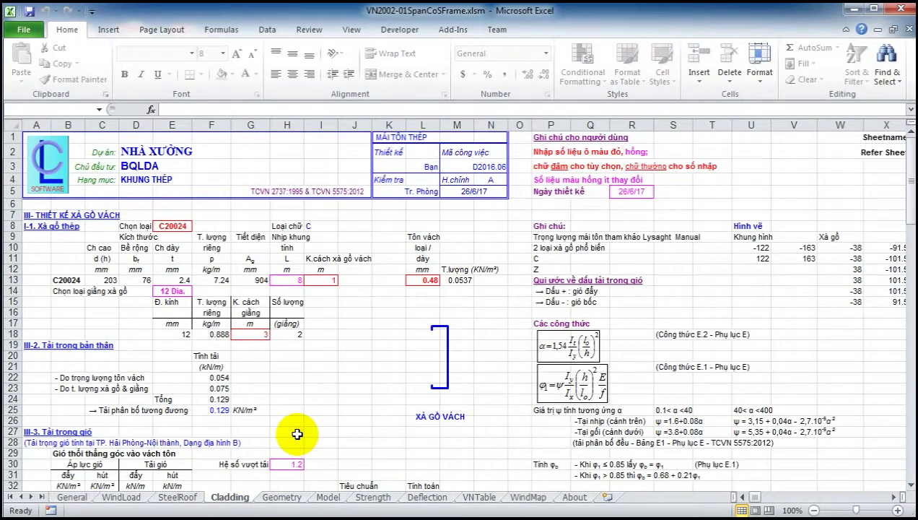
On the Geometry sheet, set the overall building width L (Bề rộng nhà, phủ bì) to 25 m.
{"action": "left_click", "coordinate": [283, 498]}
{"action": "scroll", "coordinate": [312, 388], "scroll_direction": "up", "scroll_amount": 4}
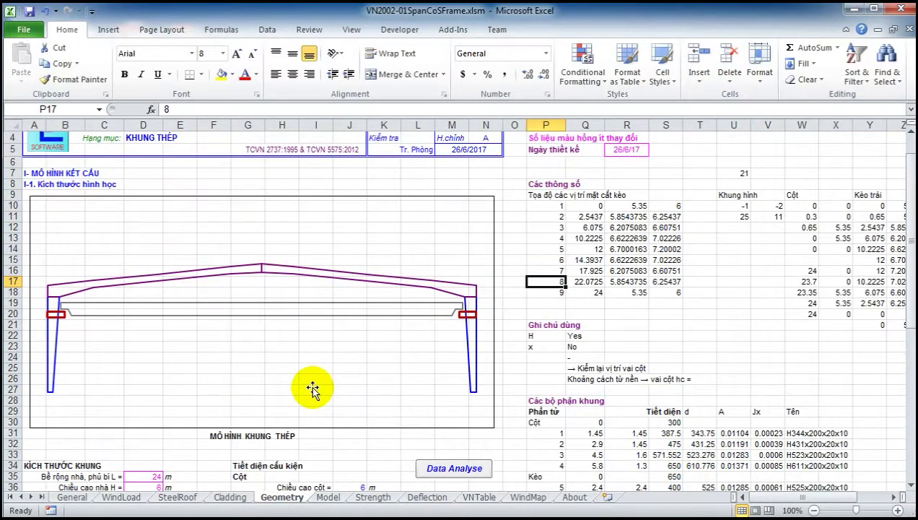
{"action": "scroll", "coordinate": [312, 388], "scroll_direction": "down", "scroll_amount": 1}
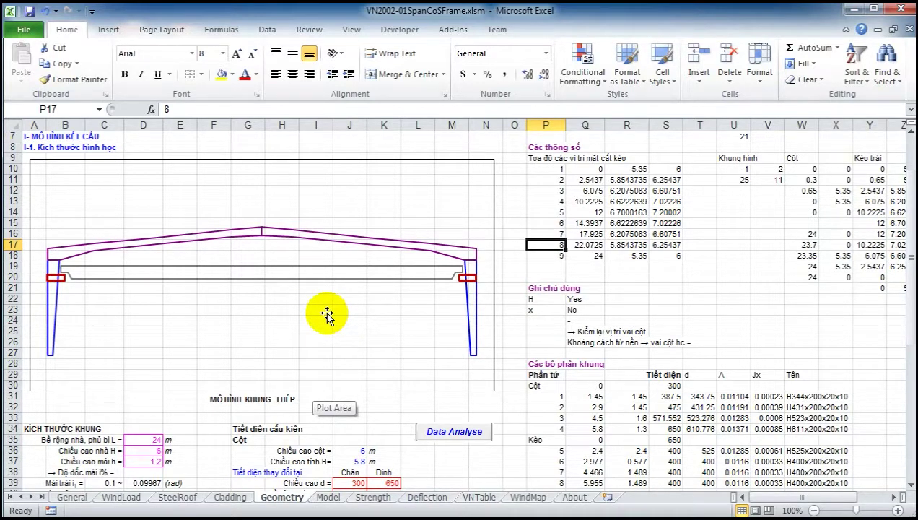
{"action": "scroll", "coordinate": [327, 316], "scroll_direction": "down", "scroll_amount": 3}
{"action": "scroll", "coordinate": [328, 312], "scroll_direction": "down", "scroll_amount": 2}
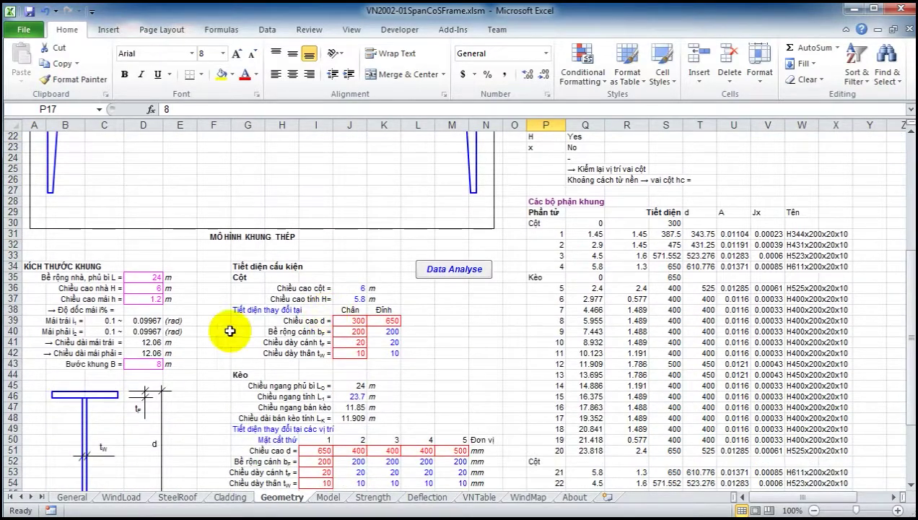
{"action": "left_click", "coordinate": [153, 277]}
{"action": "left_click", "coordinate": [171, 277]}
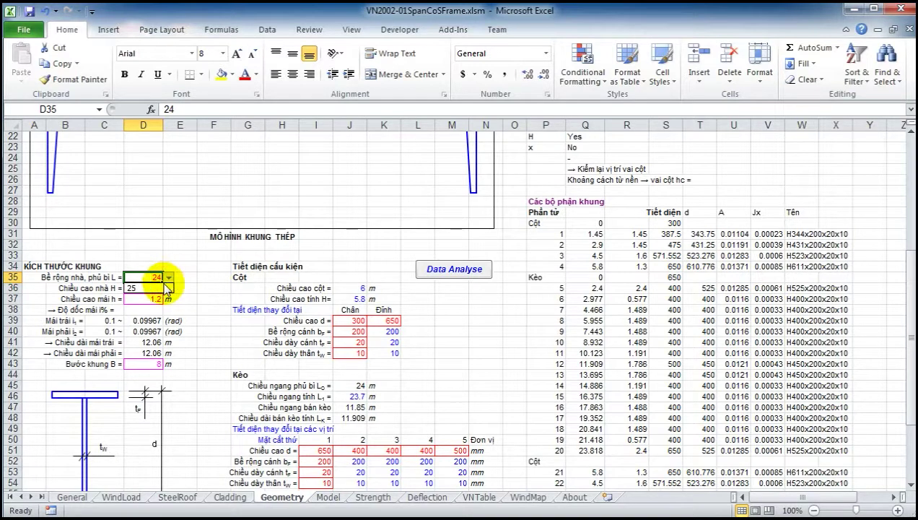
{"action": "left_click", "coordinate": [155, 288]}
Check the available options for the building height H and the roof height h in the frame dimensions.
{"action": "left_click", "coordinate": [166, 288]}
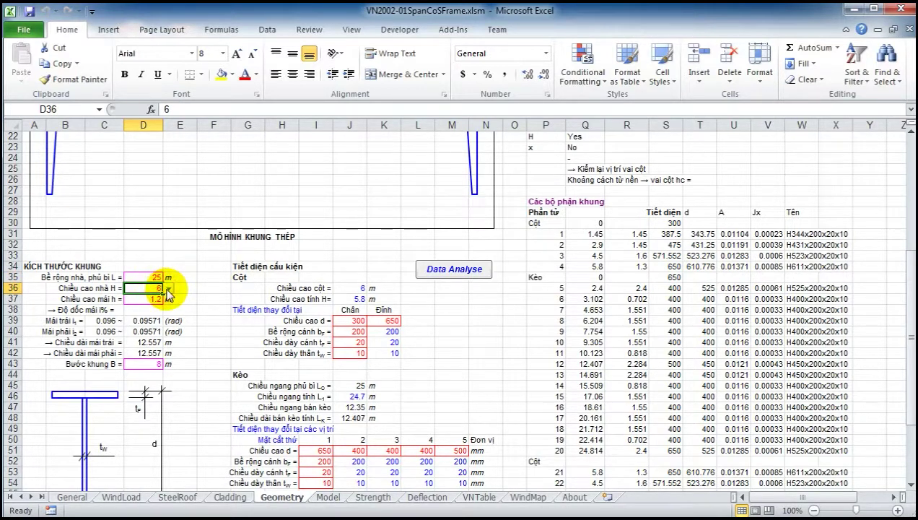
{"action": "left_click", "coordinate": [161, 298]}
{"action": "left_click", "coordinate": [168, 299]}
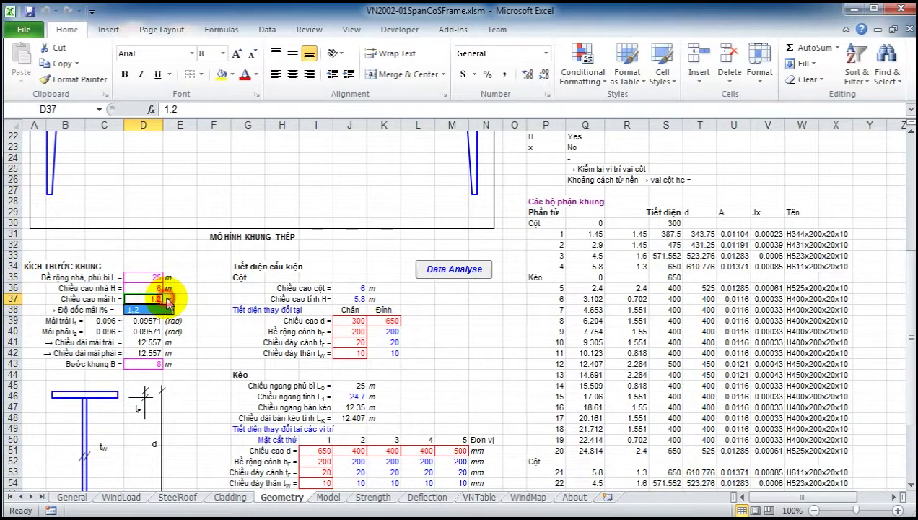
{"action": "left_click", "coordinate": [180, 299]}
Set the column section depth d at the top (Đỉnh) to 700 mm.
{"action": "scroll", "coordinate": [209, 325], "scroll_direction": "down", "scroll_amount": 1}
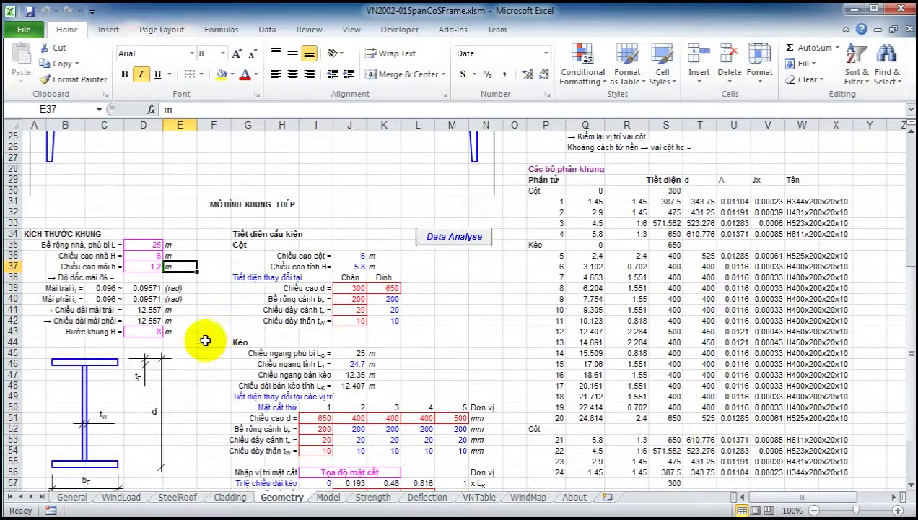
{"action": "left_click", "coordinate": [353, 288]}
{"action": "left_click", "coordinate": [390, 288]}
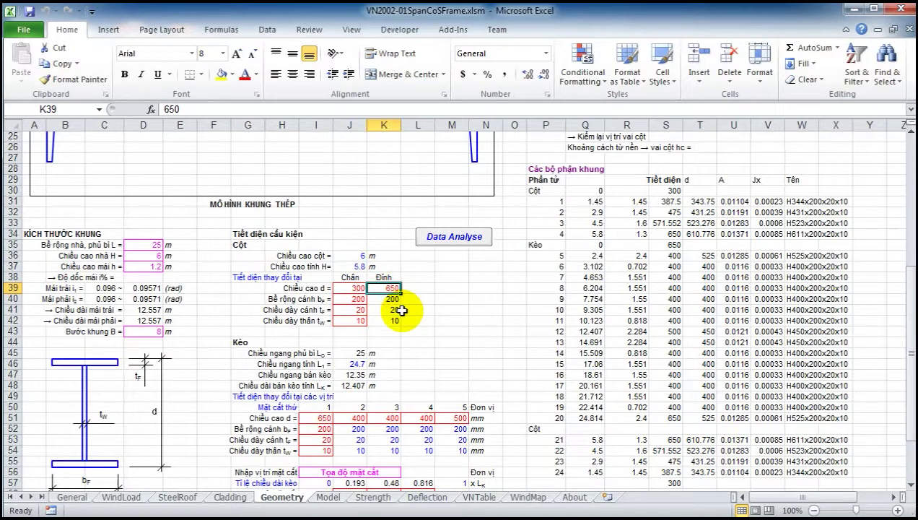
{"action": "type", "text": "700"}
{"action": "key", "text": "Return"}
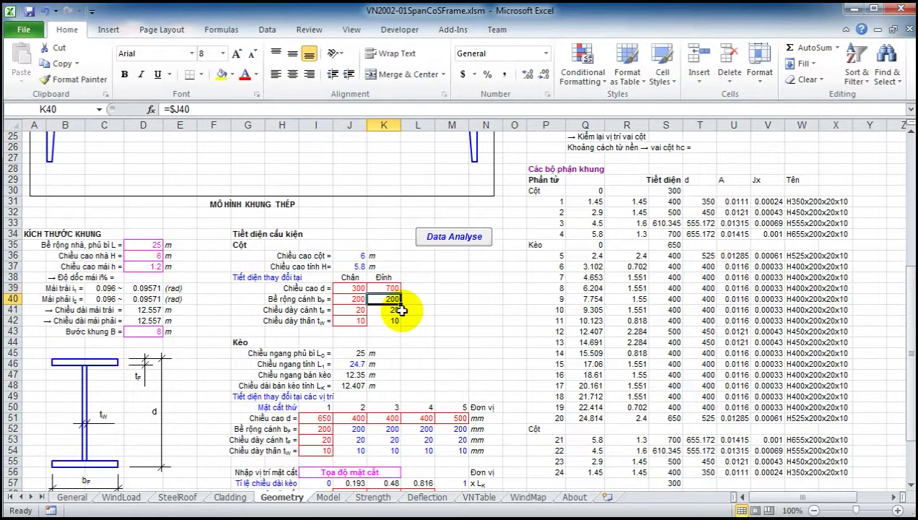
Set the rafter (Kèo) section depth d to 700 mm at section 1 and 600 mm at section 5.
{"action": "scroll", "coordinate": [369, 313], "scroll_direction": "down", "scroll_amount": 2}
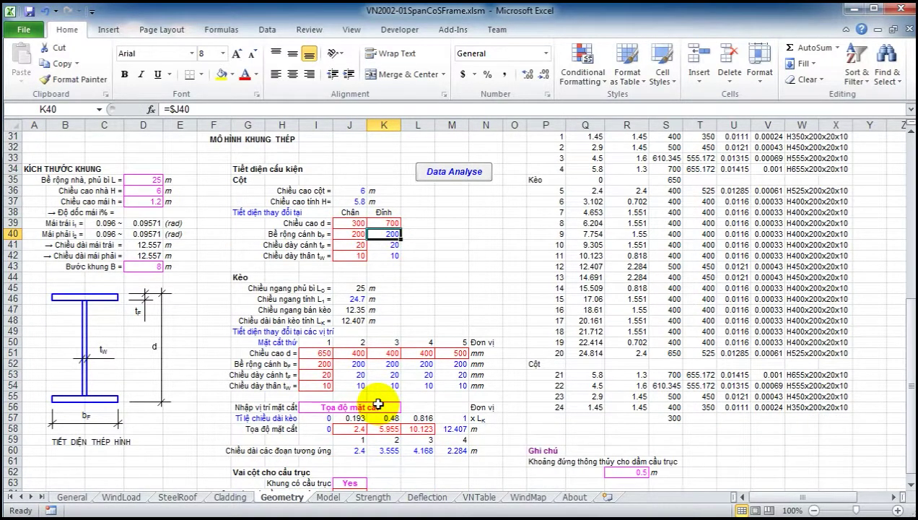
{"action": "left_click", "coordinate": [322, 352]}
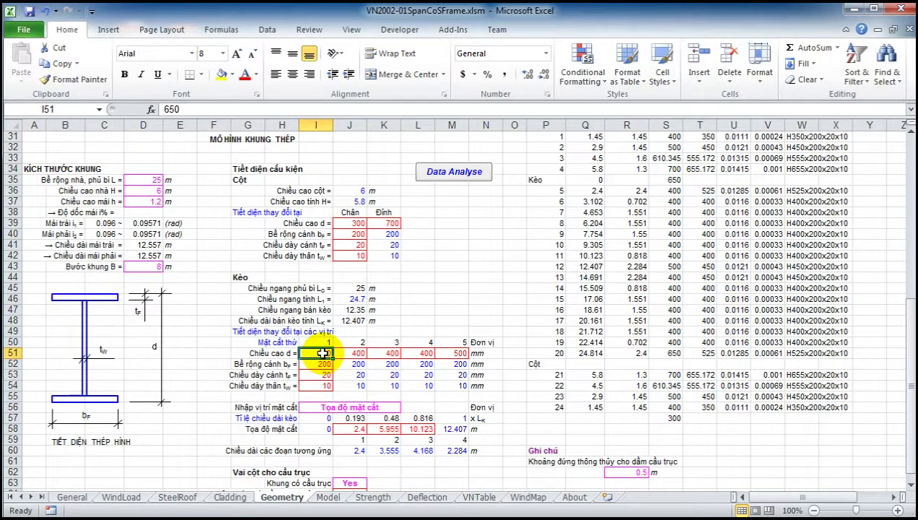
{"action": "type", "text": "700"}
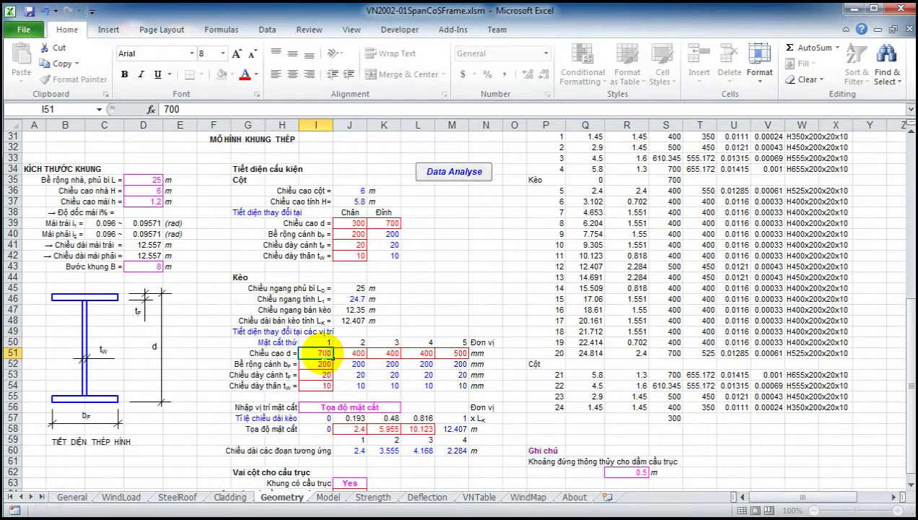
{"action": "key", "text": "Right"}
{"action": "key", "text": "Right"}
{"action": "key", "text": "Right"}
{"action": "key", "text": "Right"}
{"action": "type", "text": "600"}
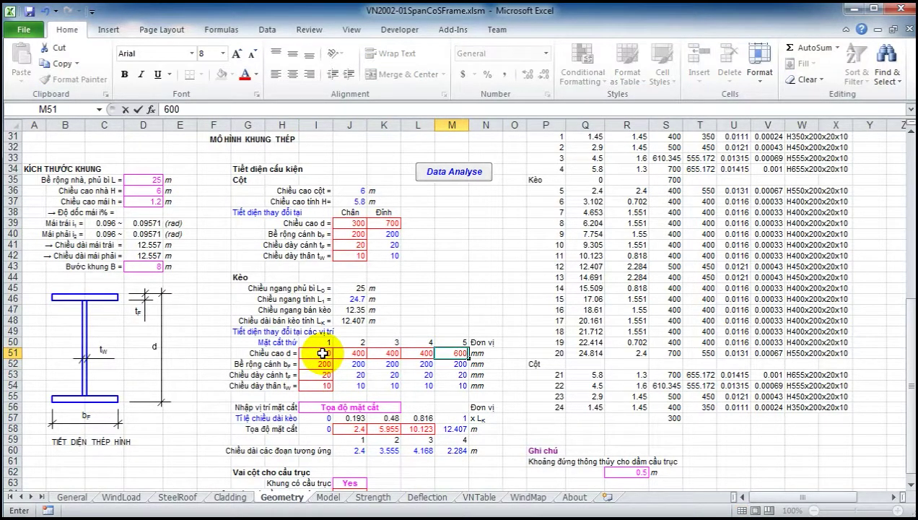
{"action": "key", "text": "Return"}
Set the crane option (Khung có cầu trục) to No and check the frame drawing.
{"action": "scroll", "coordinate": [323, 353], "scroll_direction": "down", "scroll_amount": 2}
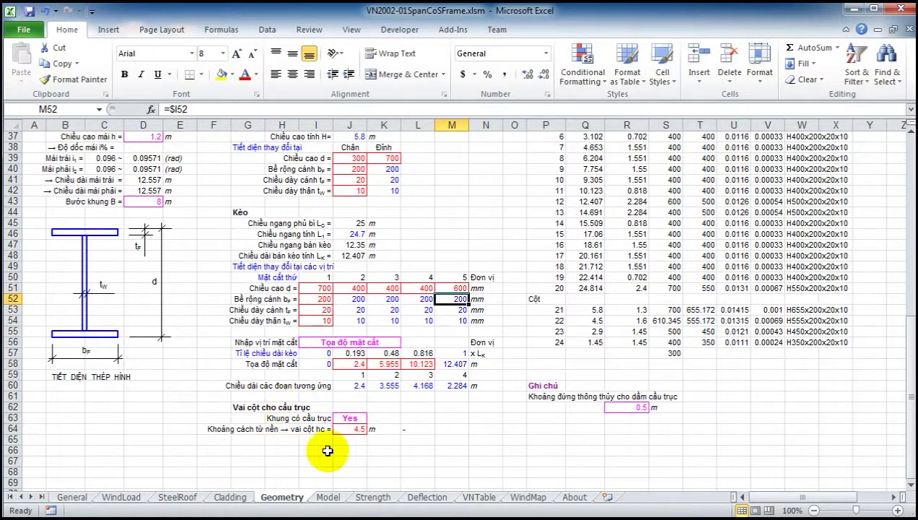
{"action": "left_click", "coordinate": [353, 419]}
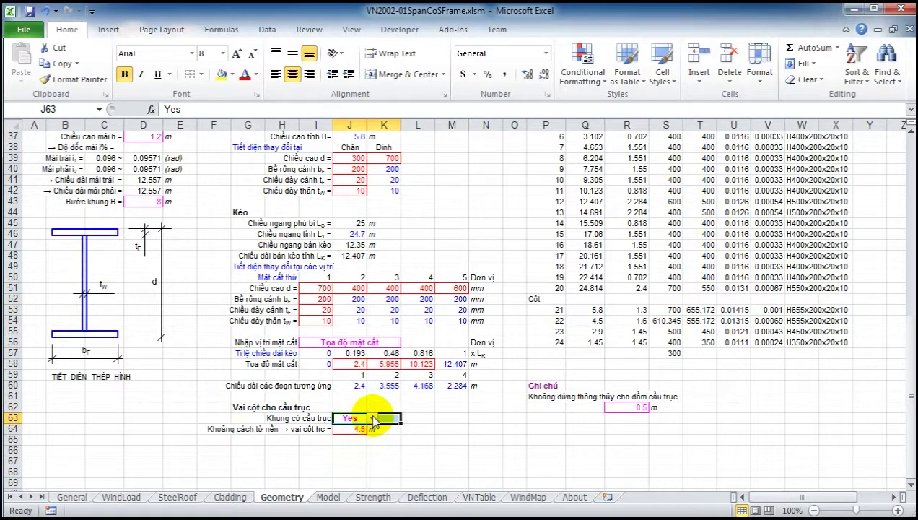
{"action": "left_click", "coordinate": [374, 419]}
{"action": "left_click", "coordinate": [354, 438]}
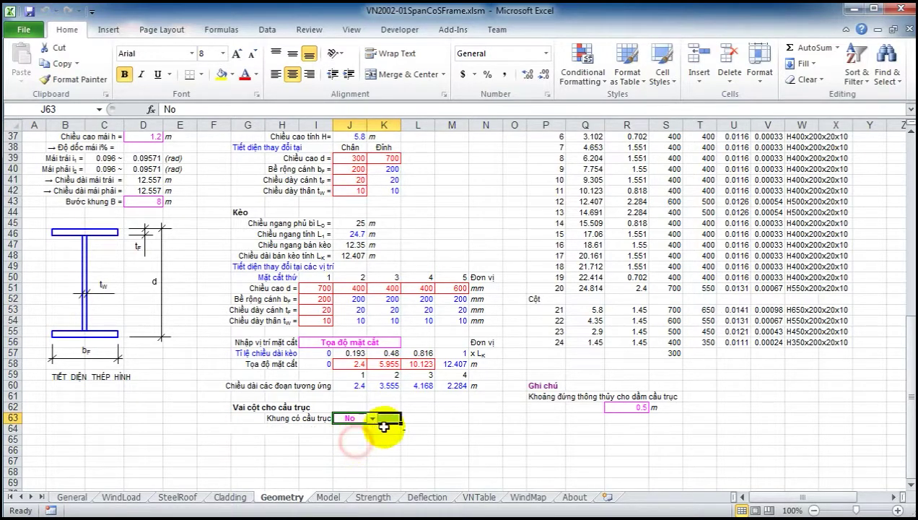
{"action": "scroll", "coordinate": [426, 412], "scroll_direction": "up", "scroll_amount": 8}
{"action": "scroll", "coordinate": [388, 310], "scroll_direction": "down", "scroll_amount": 10}
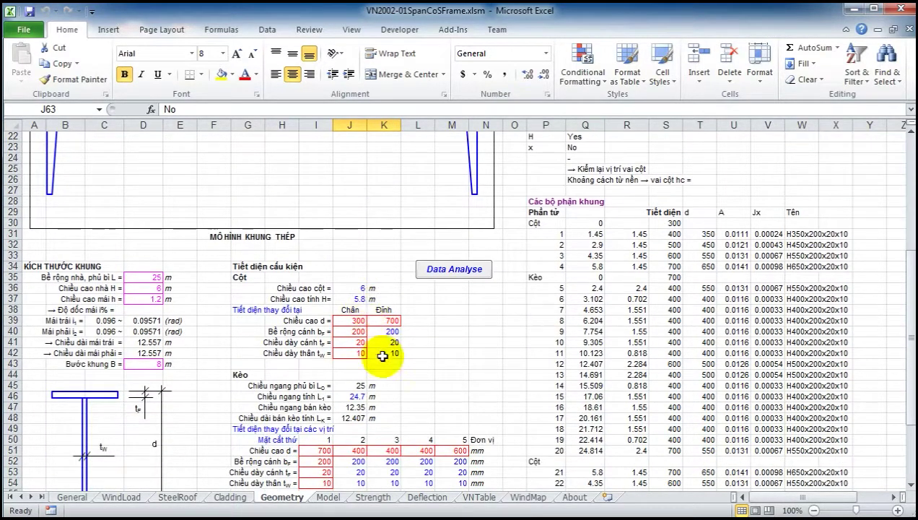
{"action": "left_click", "coordinate": [444, 410]}
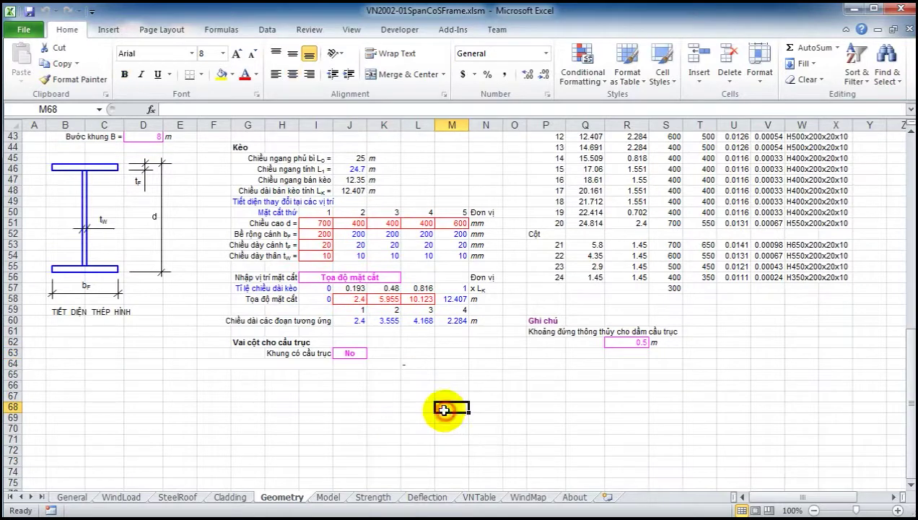
Switch the crane option (Khung có cầu trục) back to Yes and check the crane bracket and beam in the frame drawing.
{"action": "left_click", "coordinate": [355, 353]}
{"action": "left_click", "coordinate": [372, 353]}
{"action": "left_click", "coordinate": [353, 364]}
{"action": "scroll", "coordinate": [361, 340], "scroll_direction": "up", "scroll_amount": 9}
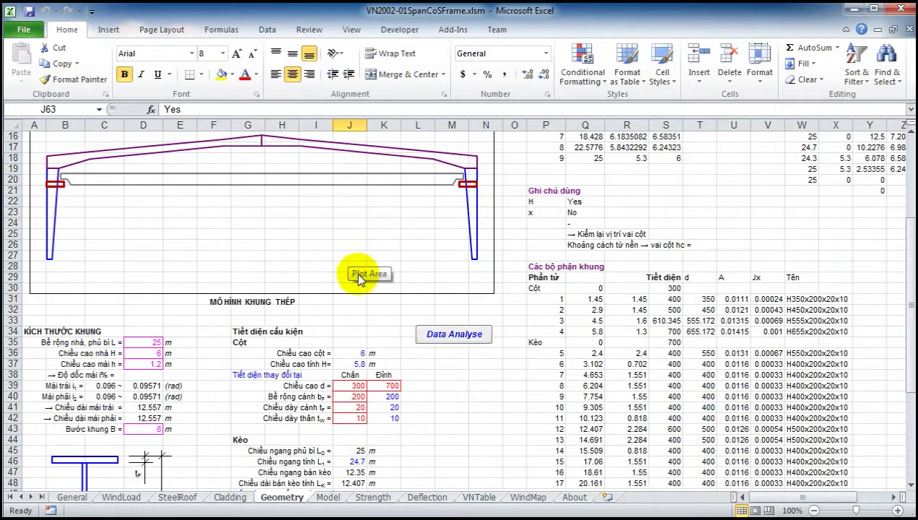
{"action": "scroll", "coordinate": [366, 358], "scroll_direction": "down", "scroll_amount": 1}
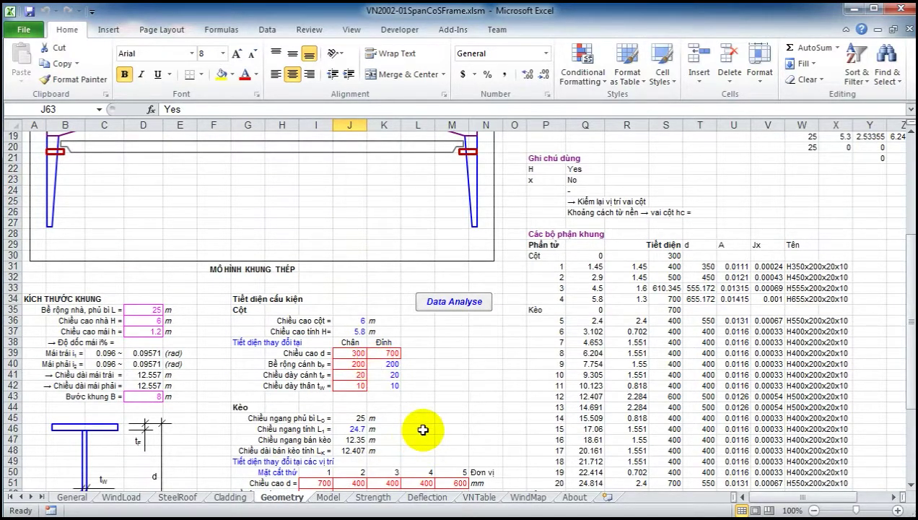
{"action": "scroll", "coordinate": [423, 426], "scroll_direction": "down", "scroll_amount": 5}
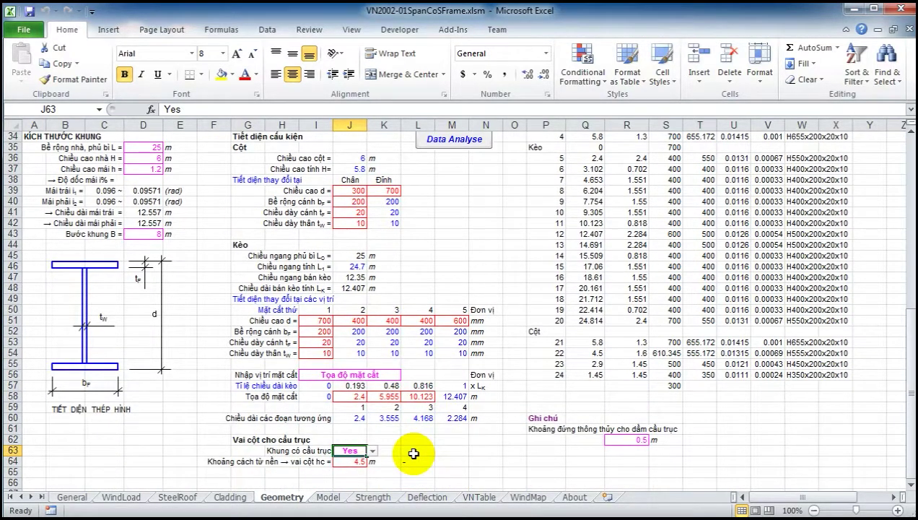
Run Data Analyse for the frame geometry and review the steel frame drawing.
{"action": "scroll", "coordinate": [415, 453], "scroll_direction": "up", "scroll_amount": 11}
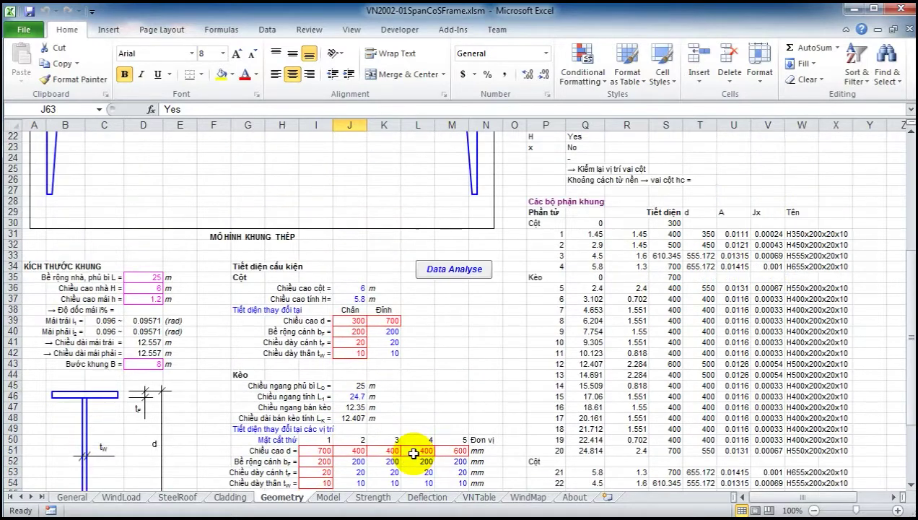
{"action": "scroll", "coordinate": [412, 395], "scroll_direction": "down", "scroll_amount": 6}
{"action": "scroll", "coordinate": [434, 388], "scroll_direction": "up", "scroll_amount": 2}
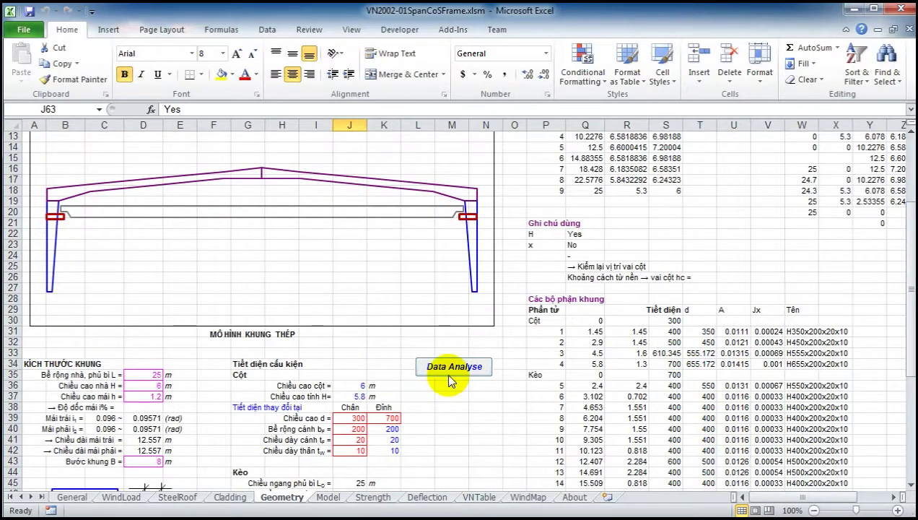
{"action": "left_click", "coordinate": [452, 369]}
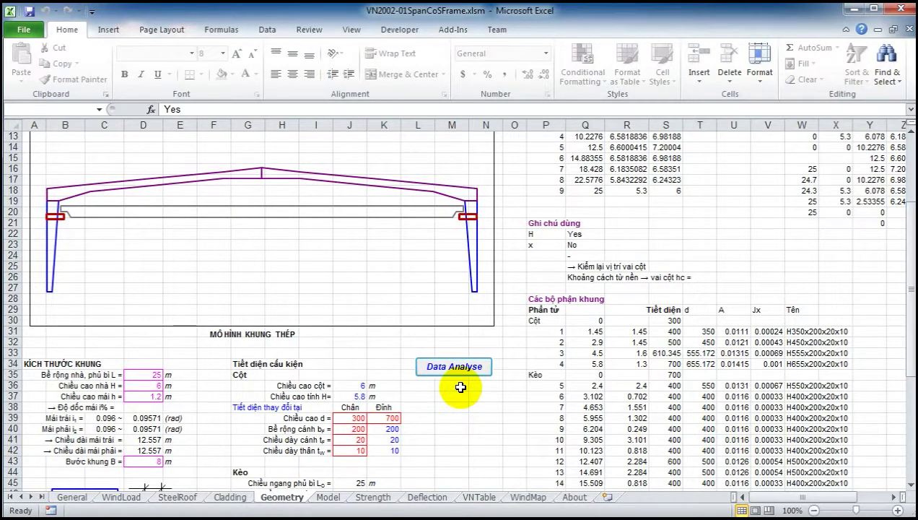
{"action": "scroll", "coordinate": [460, 388], "scroll_direction": "up", "scroll_amount": 4}
{"action": "scroll", "coordinate": [462, 389], "scroll_direction": "down", "scroll_amount": 2}
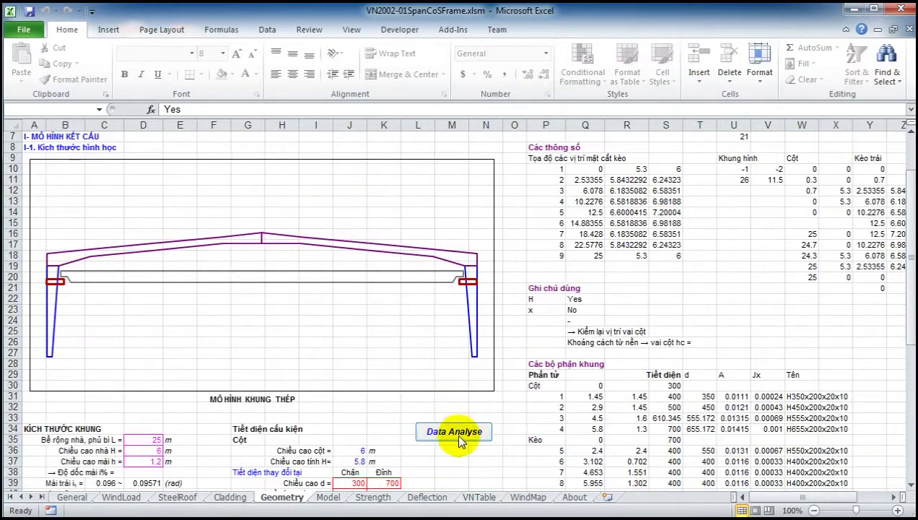
{"action": "scroll", "coordinate": [455, 446], "scroll_direction": "down", "scroll_amount": 3}
{"action": "scroll", "coordinate": [451, 447], "scroll_direction": "up", "scroll_amount": 5}
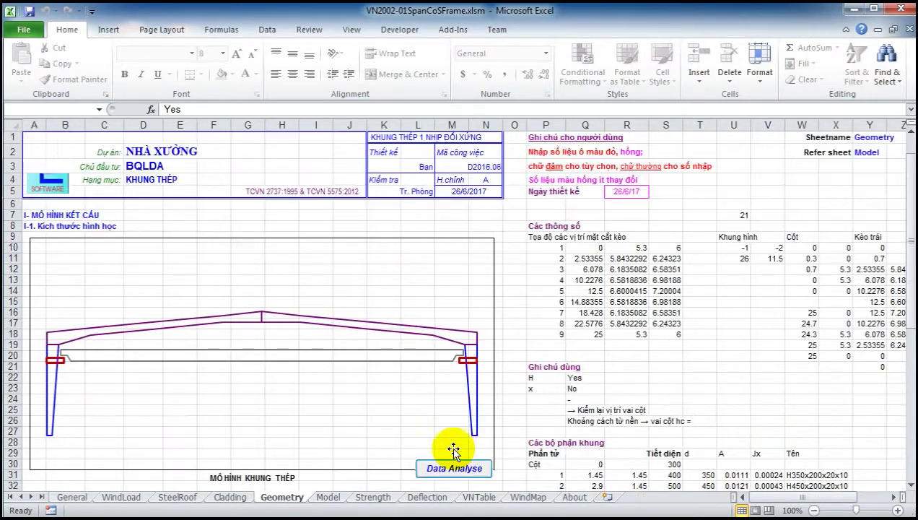
{"action": "scroll", "coordinate": [441, 408], "scroll_direction": "down", "scroll_amount": 1}
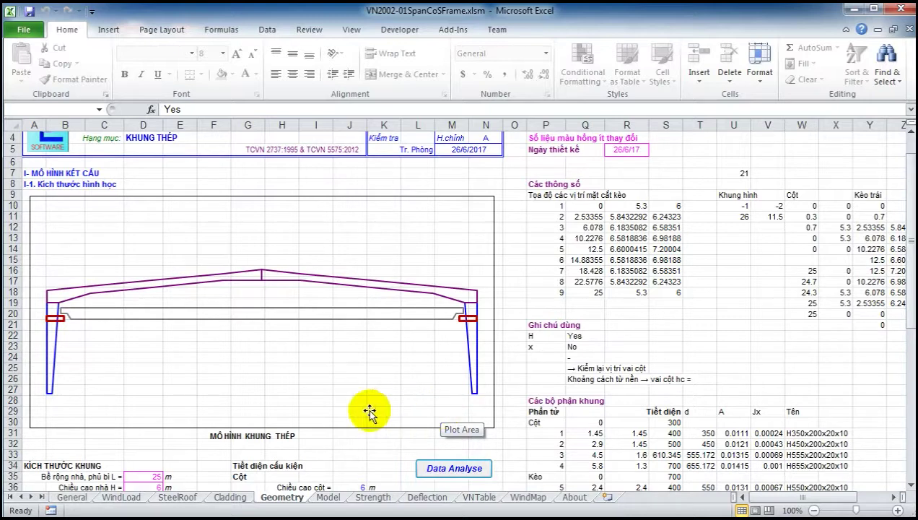
{"action": "scroll", "coordinate": [365, 415], "scroll_direction": "down", "scroll_amount": 2}
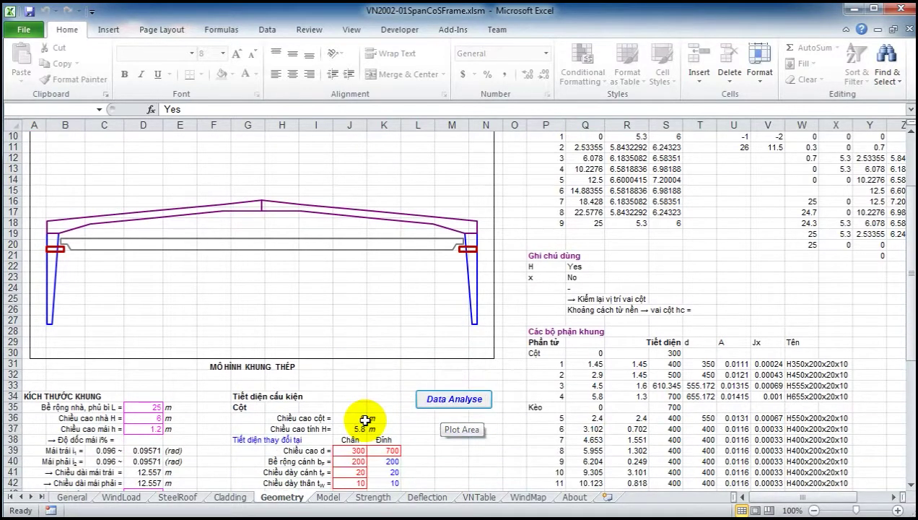
{"action": "scroll", "coordinate": [365, 418], "scroll_direction": "up", "scroll_amount": 1}
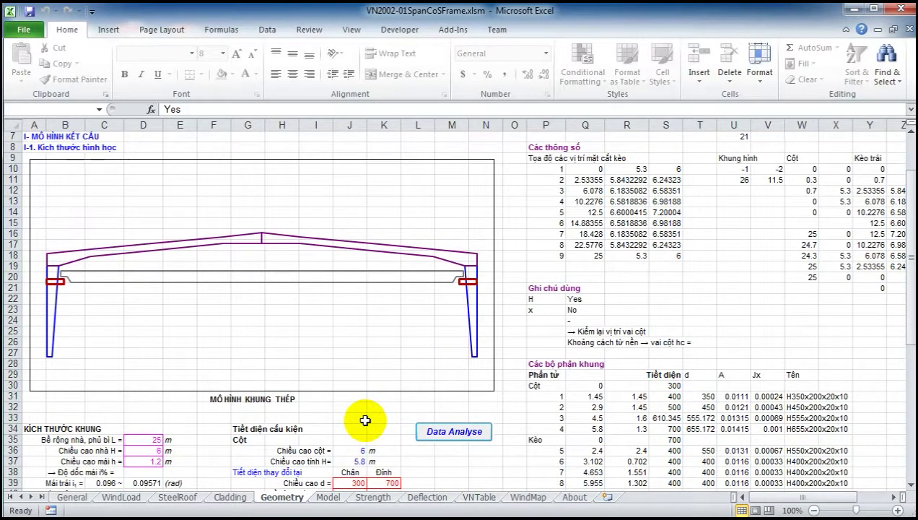
Open the Model sheet and review its frame dimensions, dimension checks, material data and column and rafter sections.
{"action": "left_click", "coordinate": [329, 497]}
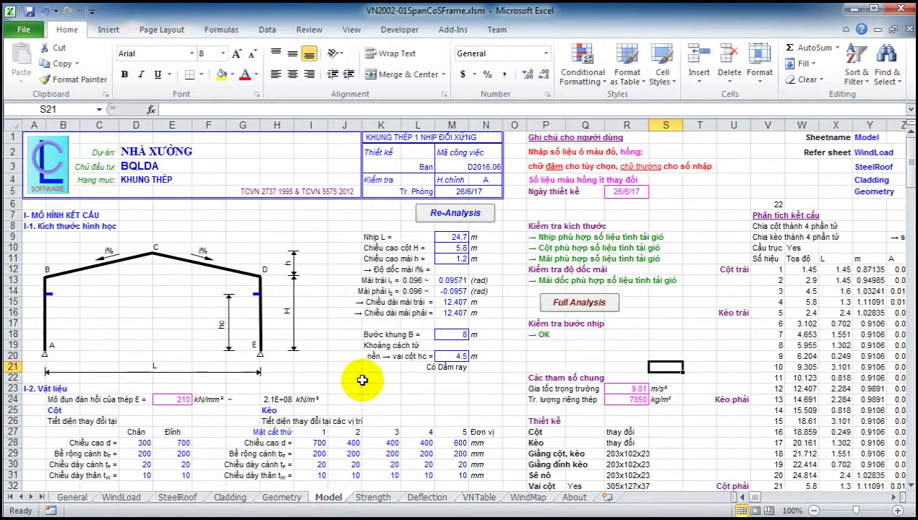
{"action": "scroll", "coordinate": [361, 380], "scroll_direction": "down", "scroll_amount": 5}
{"action": "scroll", "coordinate": [328, 338], "scroll_direction": "down", "scroll_amount": 2}
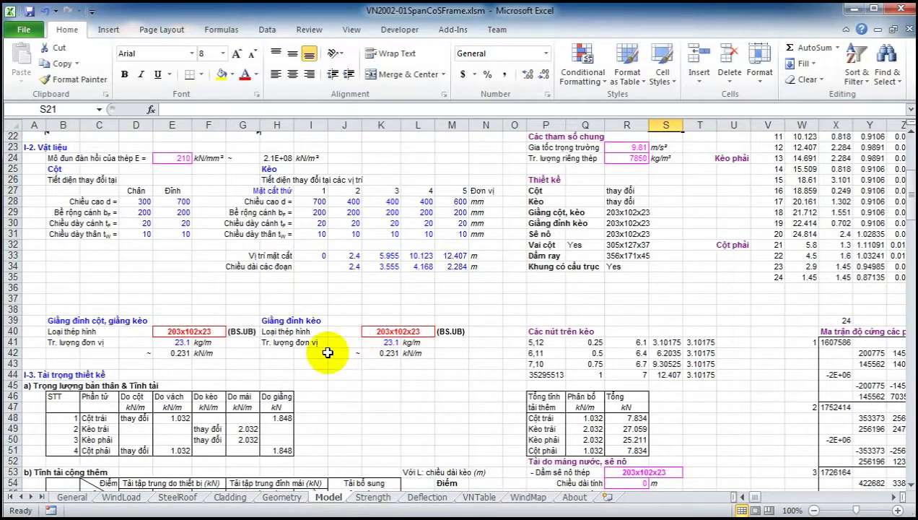
{"action": "scroll", "coordinate": [329, 345], "scroll_direction": "up", "scroll_amount": 5}
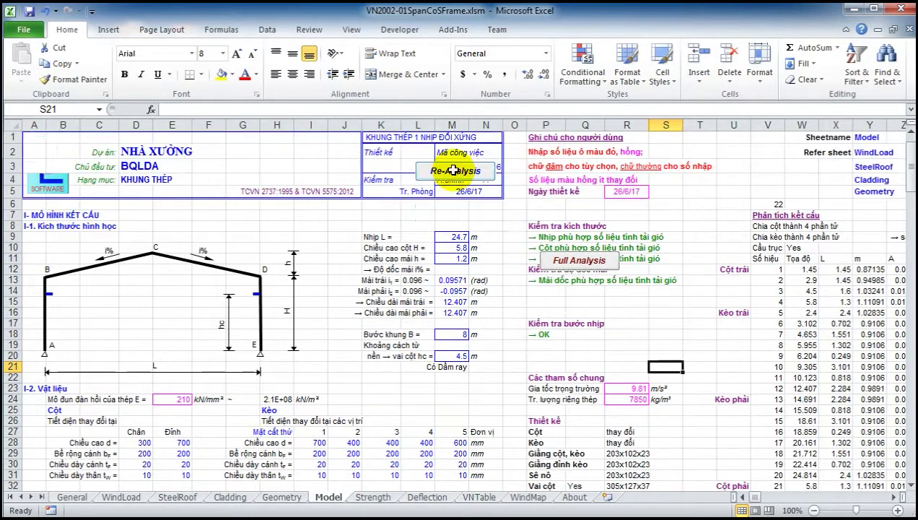
{"action": "scroll", "coordinate": [451, 172], "scroll_direction": "up", "scroll_amount": 2}
{"action": "scroll", "coordinate": [301, 384], "scroll_direction": "down", "scroll_amount": 1}
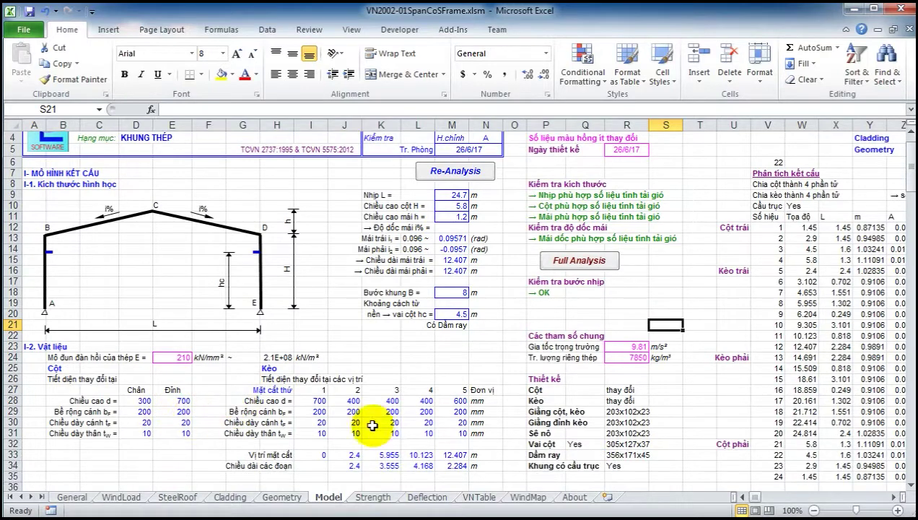
{"action": "scroll", "coordinate": [346, 427], "scroll_direction": "down", "scroll_amount": 2}
{"action": "scroll", "coordinate": [264, 412], "scroll_direction": "down", "scroll_amount": 1}
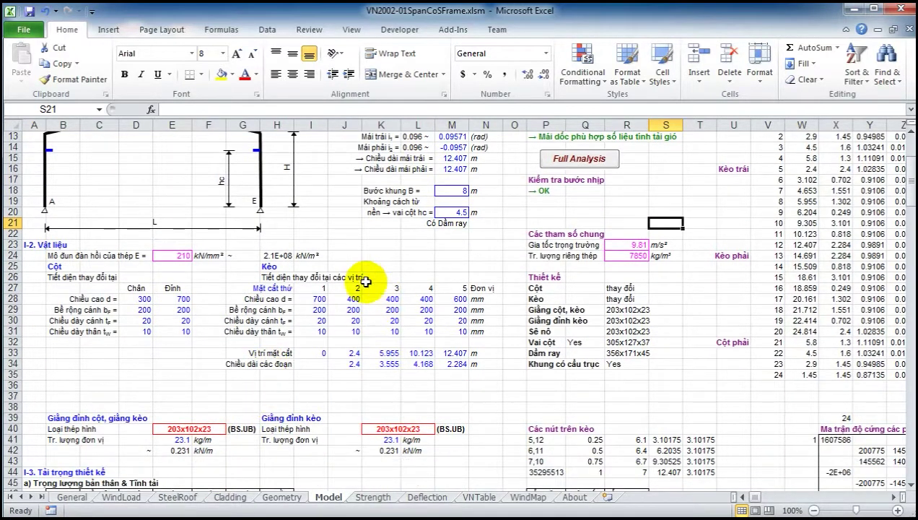
{"action": "scroll", "coordinate": [288, 365], "scroll_direction": "up", "scroll_amount": 2}
{"action": "scroll", "coordinate": [272, 388], "scroll_direction": "down", "scroll_amount": 2}
{"action": "scroll", "coordinate": [272, 388], "scroll_direction": "down", "scroll_amount": 2}
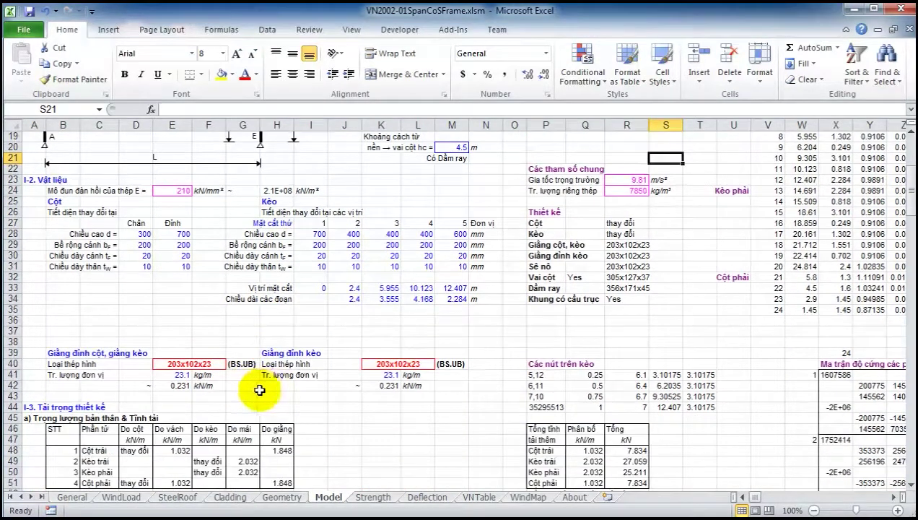
Check the available steel sections for the column-top and rafter bracing and for the ridge bracing (Giằng đỉnh kèo).
{"action": "left_click", "coordinate": [220, 364]}
{"action": "left_click", "coordinate": [231, 364]}
{"action": "left_click", "coordinate": [231, 364]}
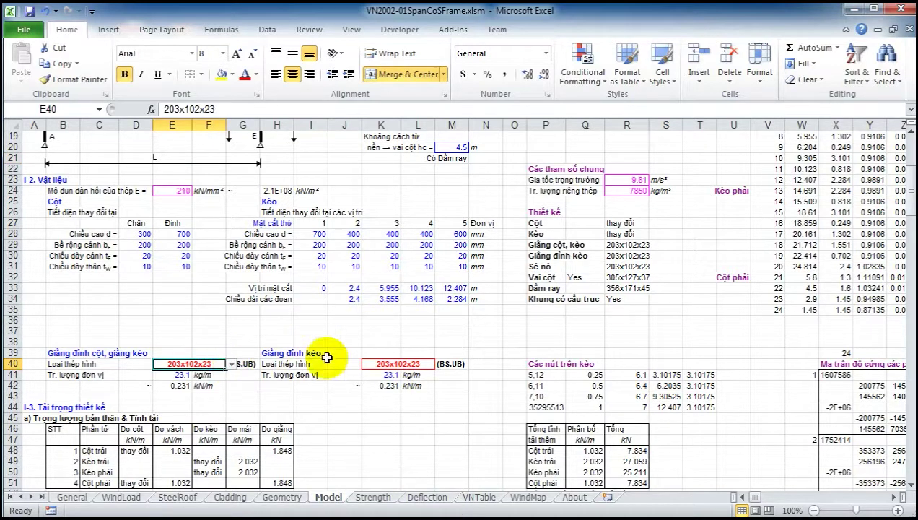
{"action": "left_click", "coordinate": [418, 363]}
{"action": "left_click", "coordinate": [439, 364]}
{"action": "left_click", "coordinate": [439, 364]}
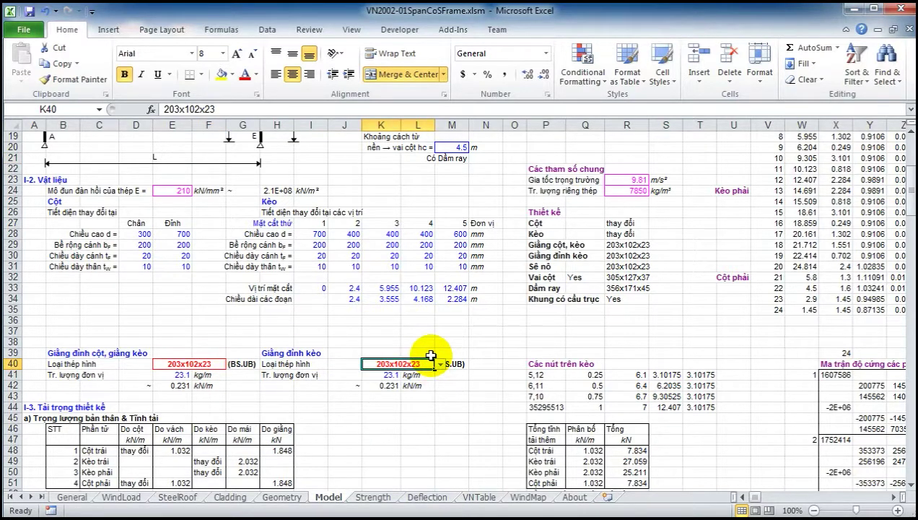
Browse further through the steel section list for the column-top and rafter bracing, keeping the chosen section.
{"action": "left_click", "coordinate": [223, 365]}
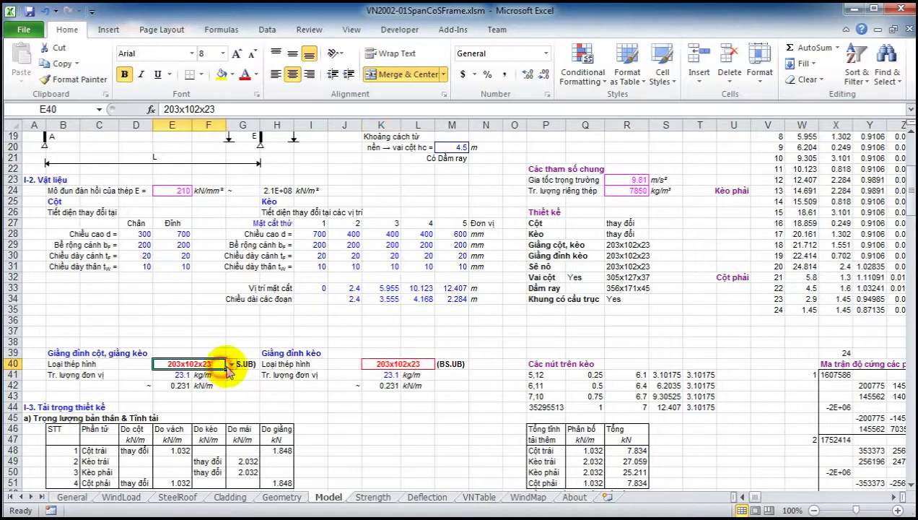
{"action": "left_click", "coordinate": [231, 363]}
{"action": "left_click_drag", "start_coordinate": [231, 401], "coordinate": [233, 444]}
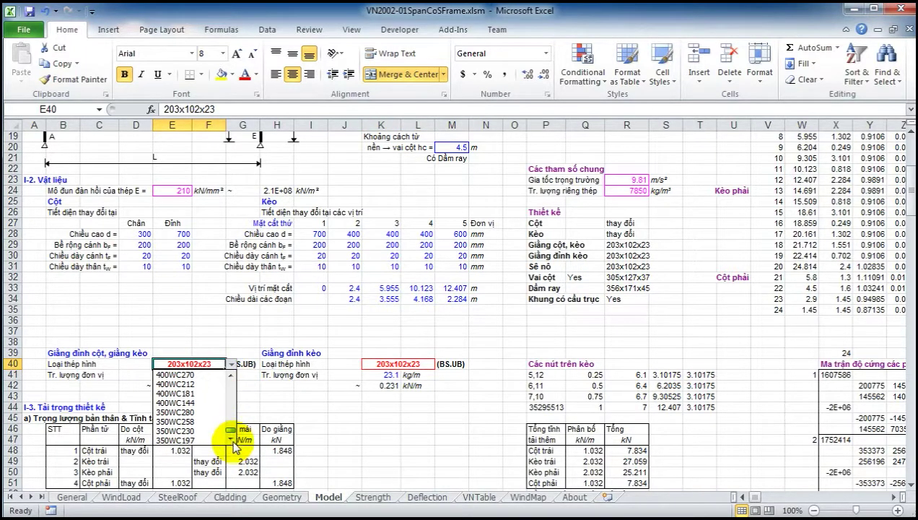
{"action": "left_click", "coordinate": [252, 395]}
{"action": "left_click", "coordinate": [246, 396]}
Examine the gutter beam (Dầm sê nô thép) section options, its design length and the design load tables.
{"action": "scroll", "coordinate": [231, 409], "scroll_direction": "down", "scroll_amount": 2}
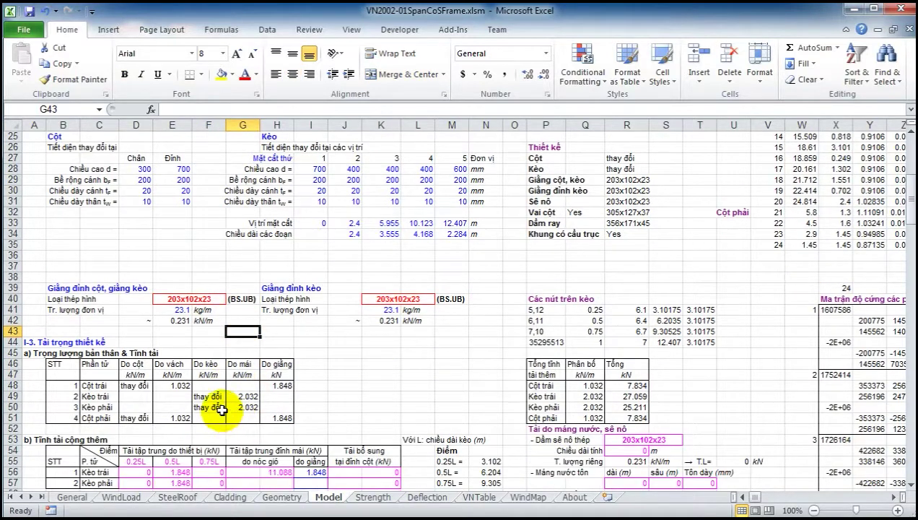
{"action": "scroll", "coordinate": [336, 345], "scroll_direction": "down", "scroll_amount": 2}
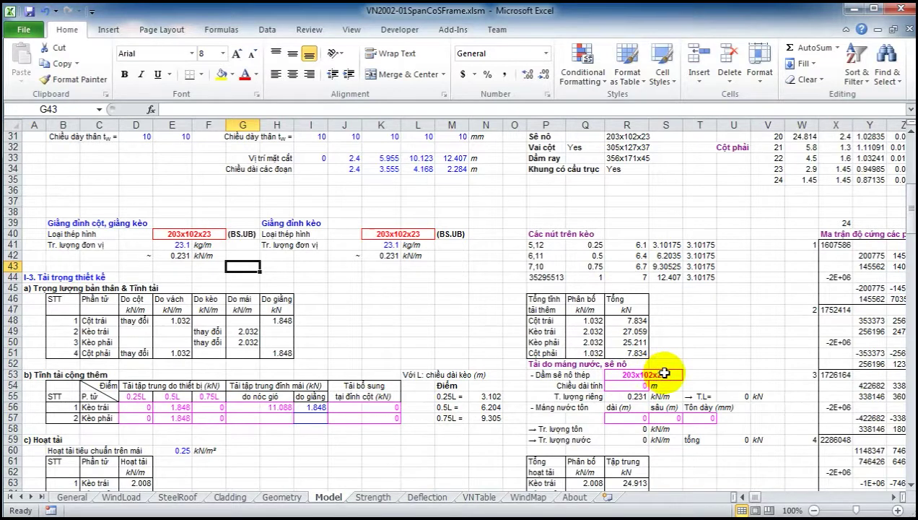
{"action": "left_click", "coordinate": [664, 372]}
{"action": "left_click", "coordinate": [688, 375]}
{"action": "left_click", "coordinate": [687, 375]}
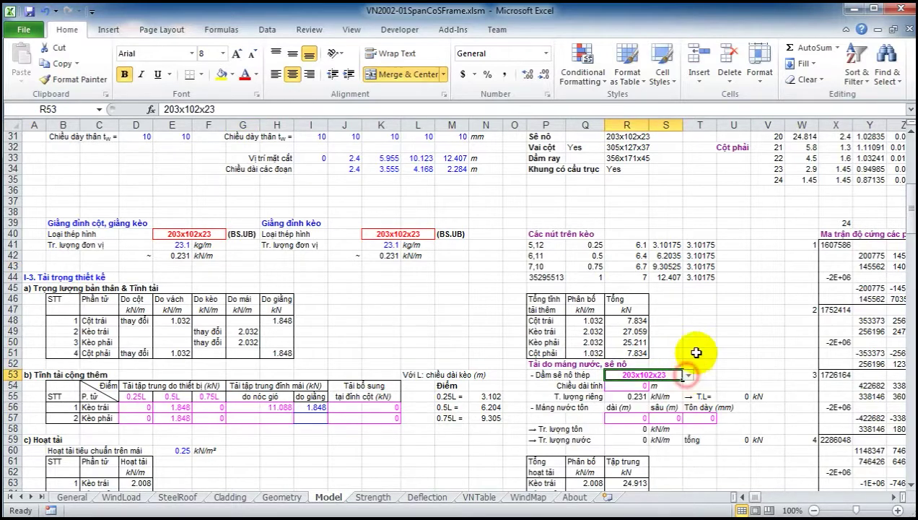
{"action": "left_click", "coordinate": [696, 352]}
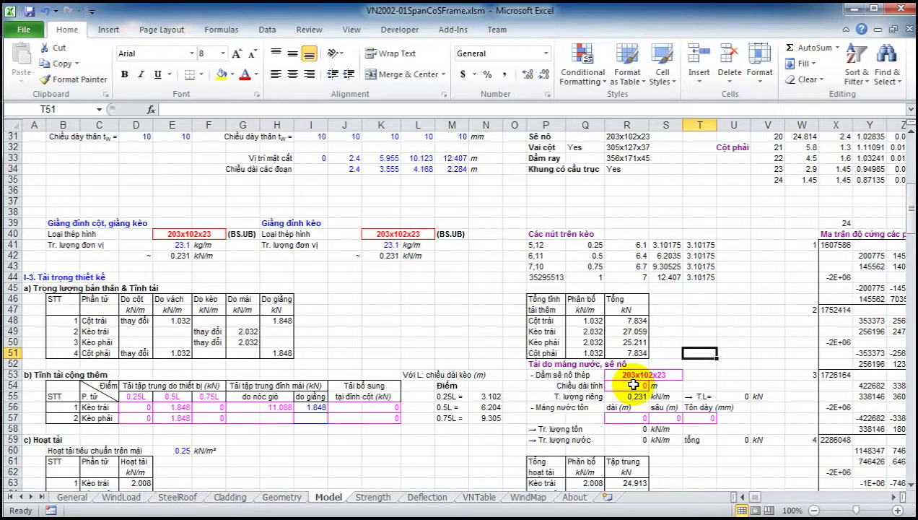
{"action": "left_click", "coordinate": [633, 386]}
{"action": "scroll", "coordinate": [628, 361], "scroll_direction": "down", "scroll_amount": 8}
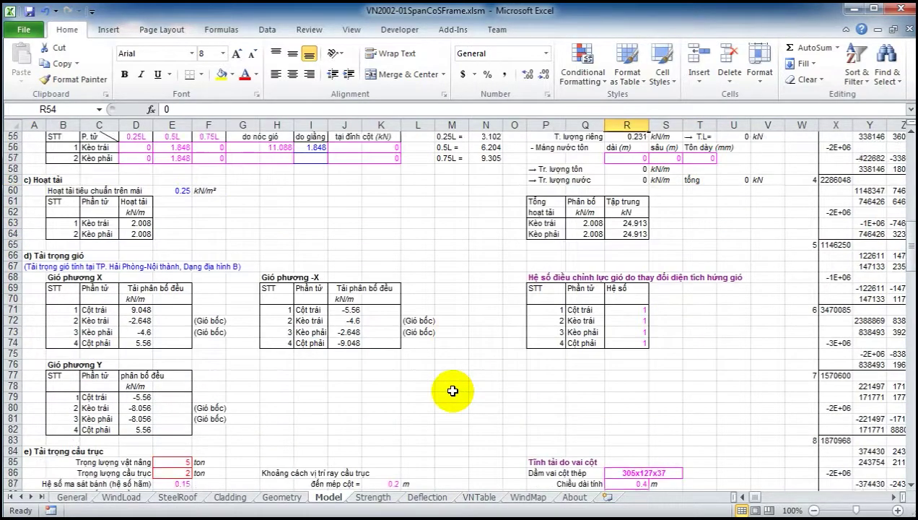
Examine the Model sheet's wind load tables, crane load data (Tải trọng cầu trục) and column bracket dead loads.
{"action": "scroll", "coordinate": [452, 391], "scroll_direction": "down", "scroll_amount": 2}
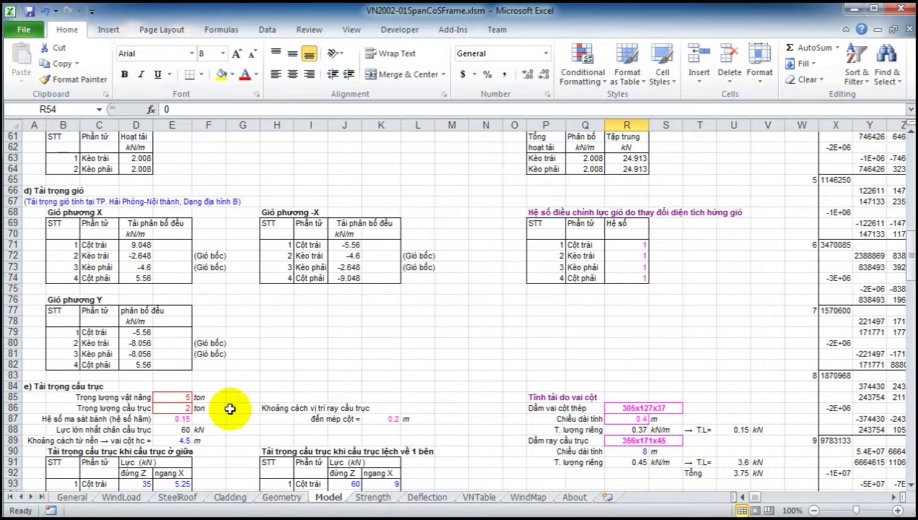
{"action": "left_click", "coordinate": [185, 408]}
{"action": "scroll", "coordinate": [217, 382], "scroll_direction": "down", "scroll_amount": 2}
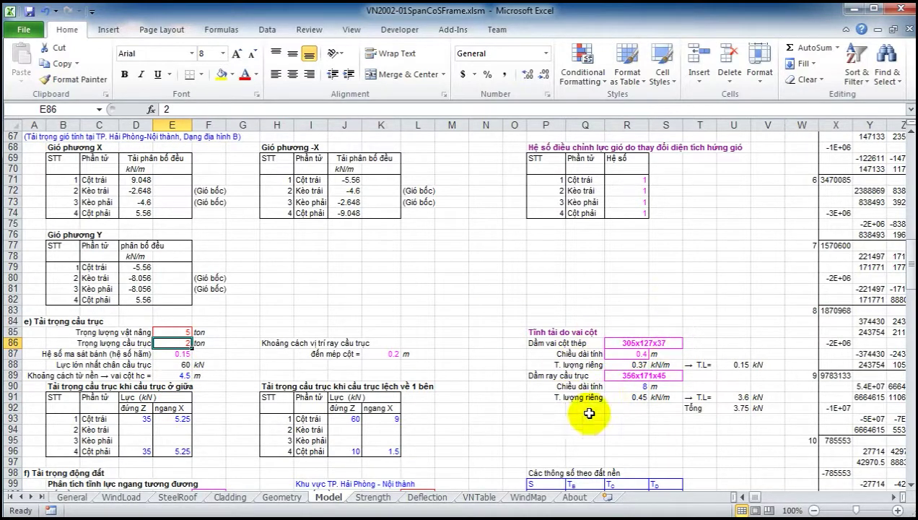
{"action": "scroll", "coordinate": [537, 363], "scroll_direction": "down", "scroll_amount": 3}
{"action": "scroll", "coordinate": [400, 303], "scroll_direction": "up", "scroll_amount": 1}
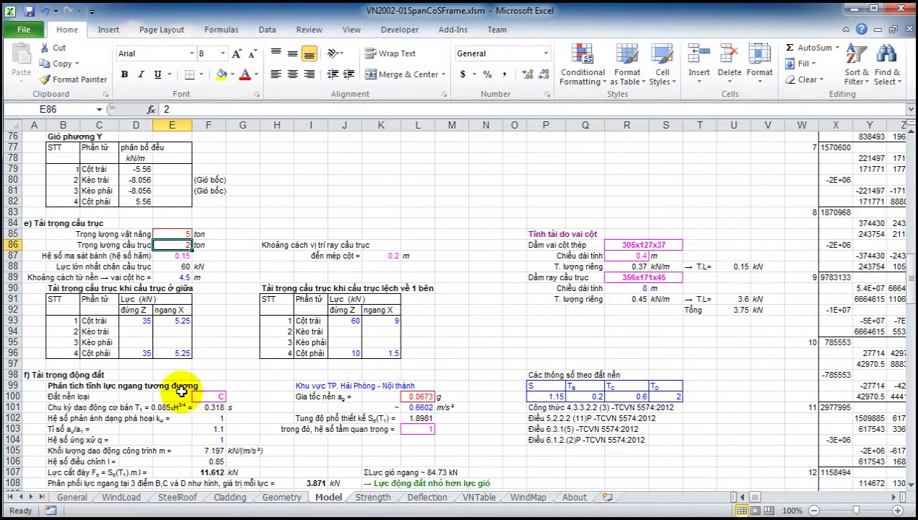
Set the ground acceleration (Gia tốc nền) in the seismic load section to 0.1276 g.
{"action": "scroll", "coordinate": [182, 391], "scroll_direction": "down", "scroll_amount": 1}
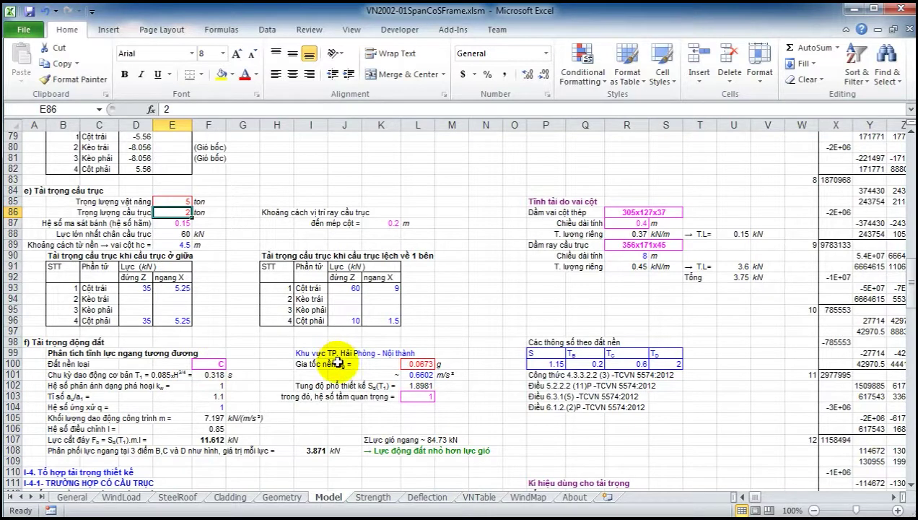
{"action": "left_click", "coordinate": [421, 365]}
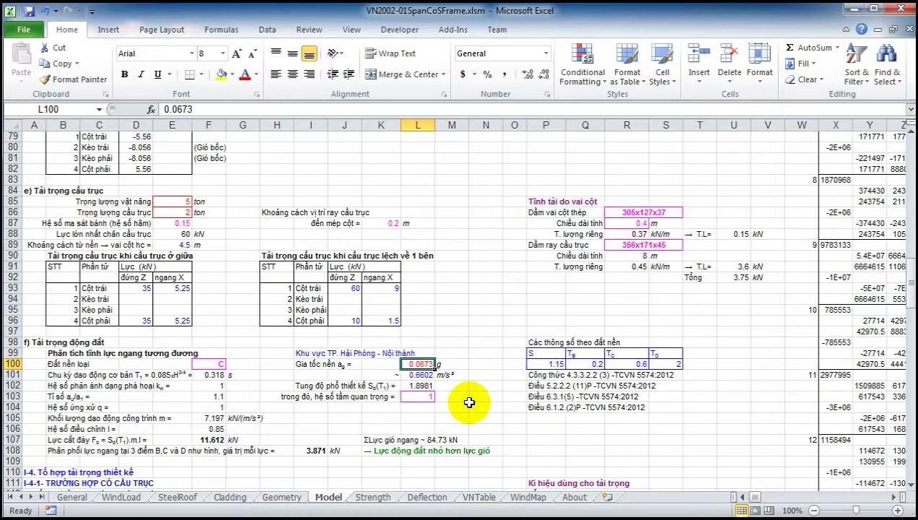
{"action": "type", "text": "0."}
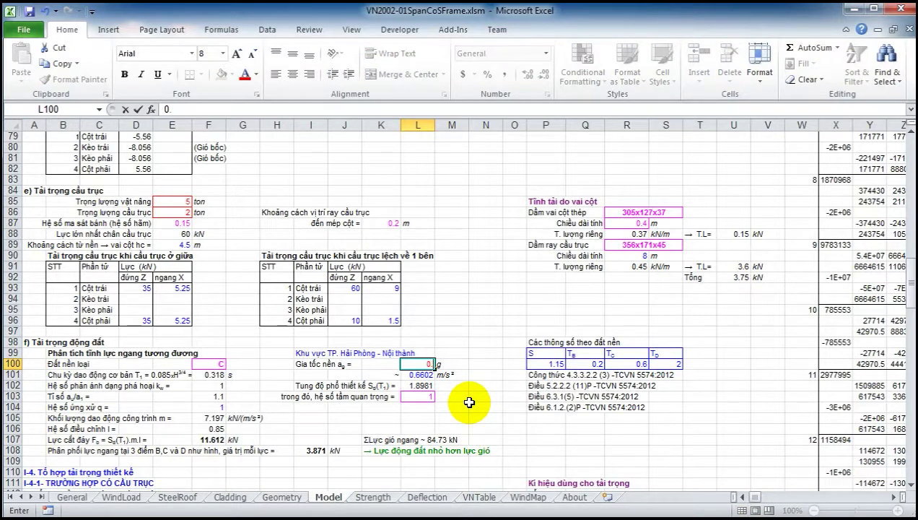
{"action": "type", "text": "1276"}
{"action": "key", "text": "Return"}
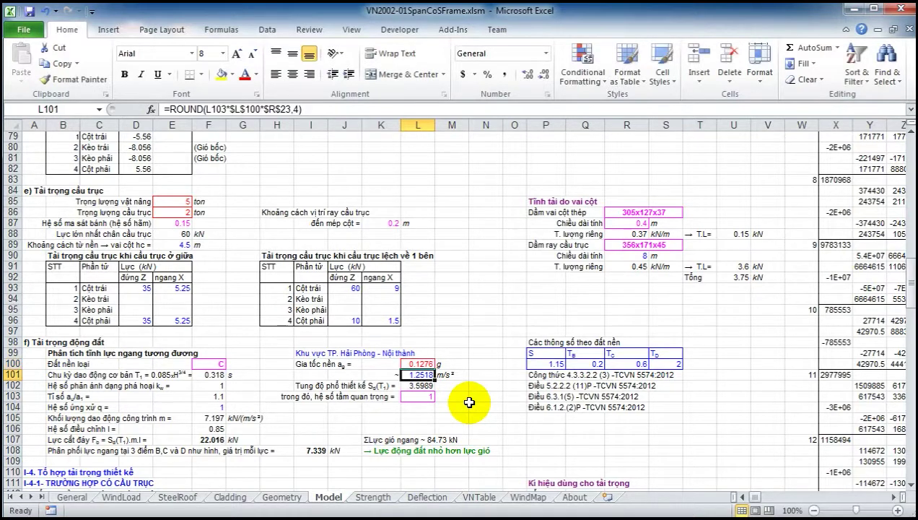
Review the strength (TTGH1) and displacement (TTGH2) load combinations and their load combination factors.
{"action": "scroll", "coordinate": [325, 462], "scroll_direction": "down", "scroll_amount": 1}
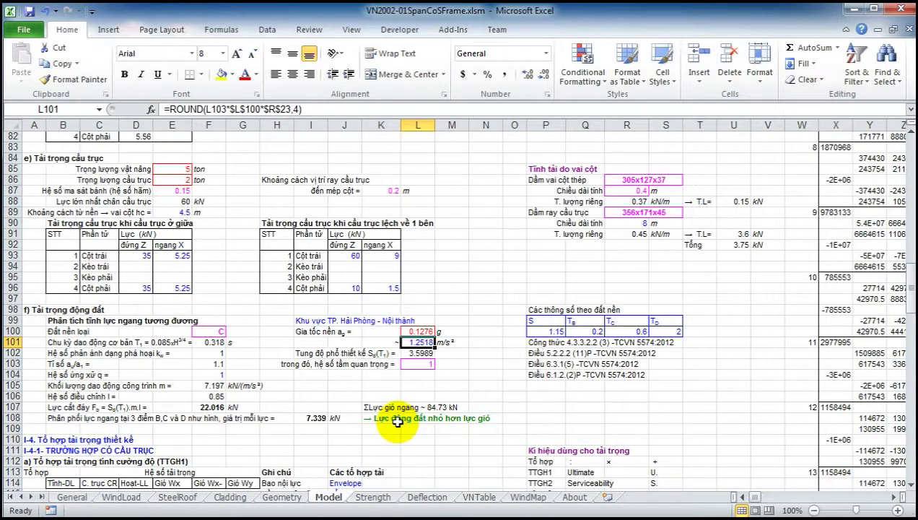
{"action": "scroll", "coordinate": [397, 422], "scroll_direction": "down", "scroll_amount": 7}
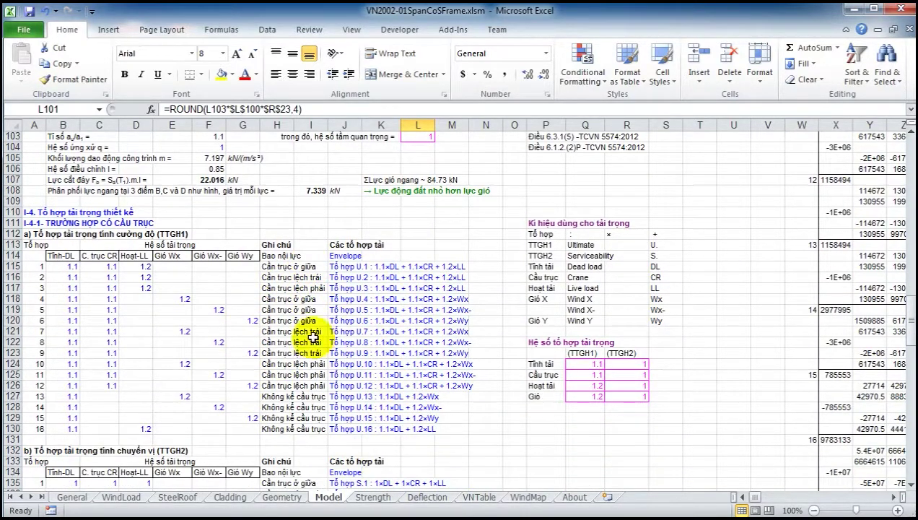
{"action": "scroll", "coordinate": [543, 296], "scroll_direction": "down", "scroll_amount": 2}
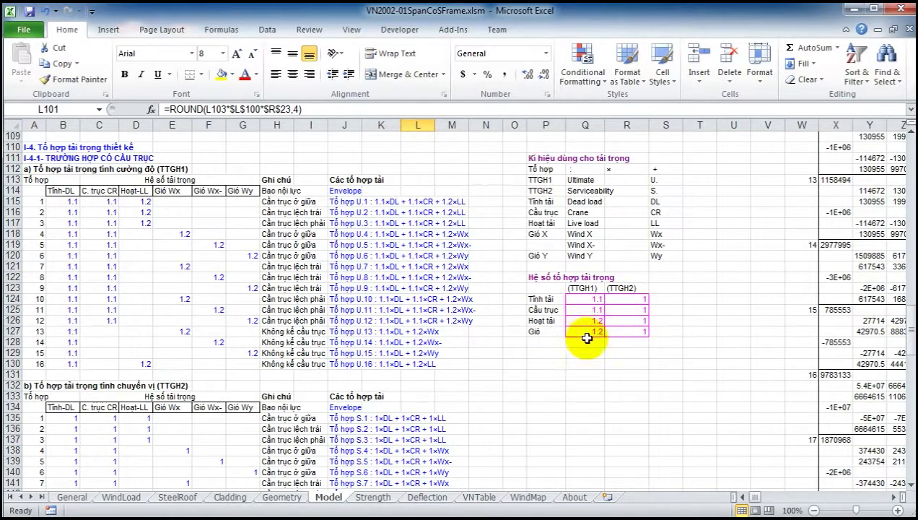
{"action": "scroll", "coordinate": [468, 337], "scroll_direction": "down", "scroll_amount": 7}
{"action": "scroll", "coordinate": [293, 289], "scroll_direction": "up", "scroll_amount": 2}
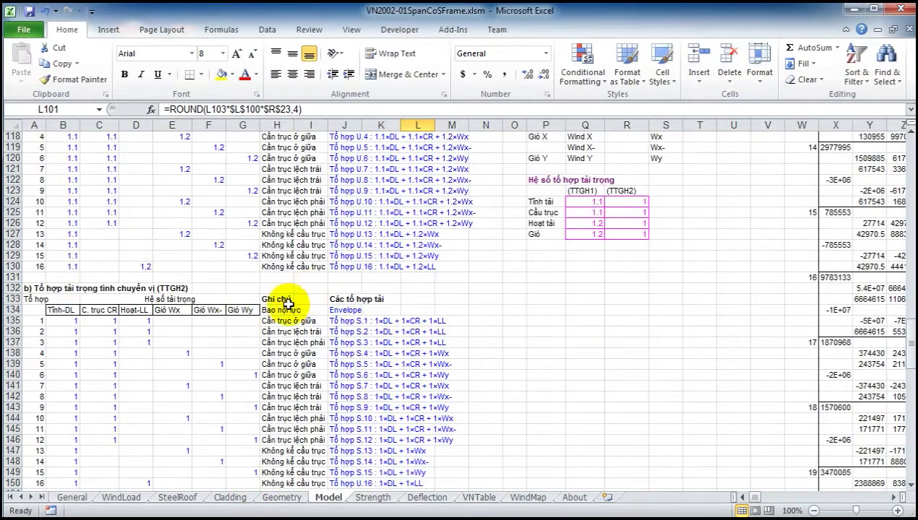
{"action": "scroll", "coordinate": [293, 311], "scroll_direction": "down", "scroll_amount": 8}
Rerun the frame analysis with Re-Analysis at the start of the Model sheet.
{"action": "scroll", "coordinate": [303, 325], "scroll_direction": "up", "scroll_amount": 20}
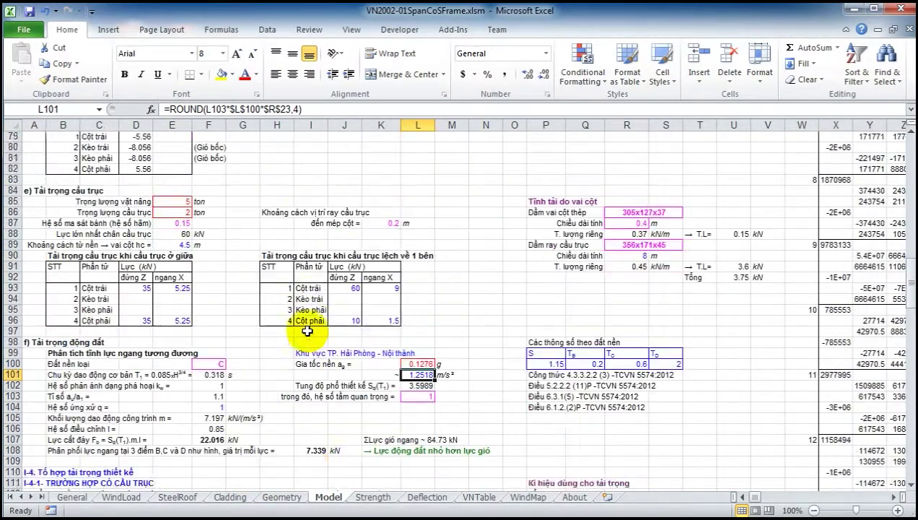
{"action": "scroll", "coordinate": [308, 330], "scroll_direction": "up", "scroll_amount": 17}
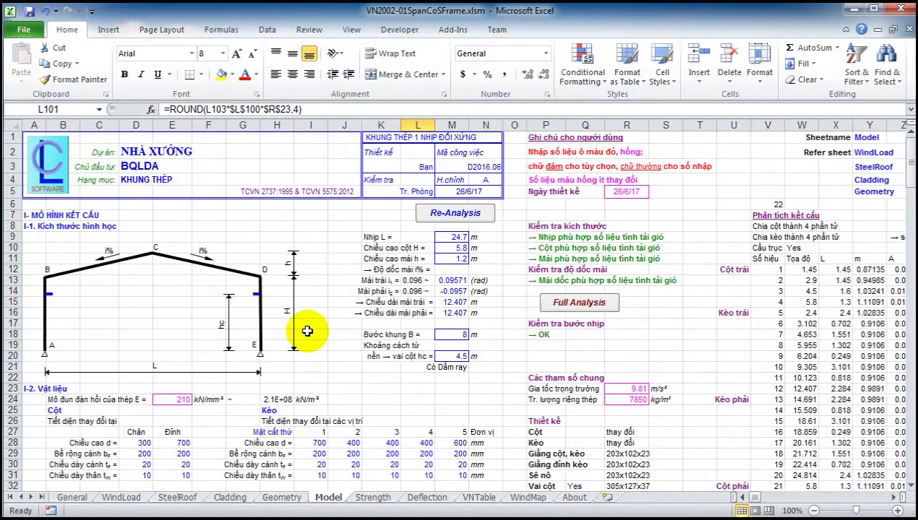
{"action": "scroll", "coordinate": [373, 279], "scroll_direction": "down", "scroll_amount": 2}
{"action": "scroll", "coordinate": [381, 221], "scroll_direction": "up", "scroll_amount": 2}
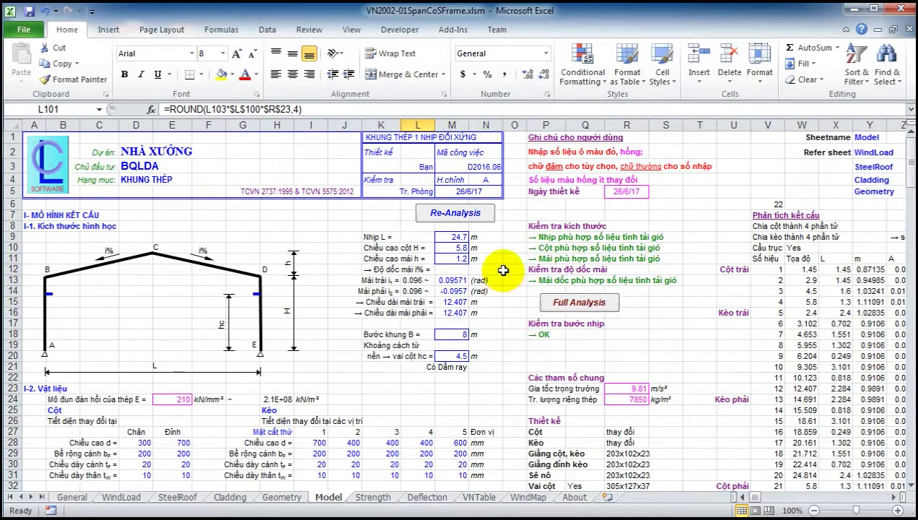
{"action": "left_click", "coordinate": [451, 214]}
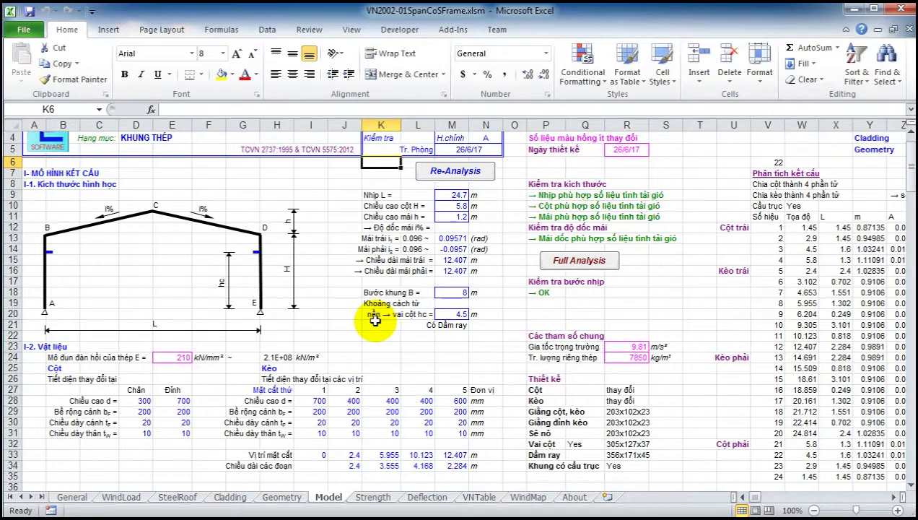
{"action": "scroll", "coordinate": [301, 248], "scroll_direction": "up", "scroll_amount": 1}
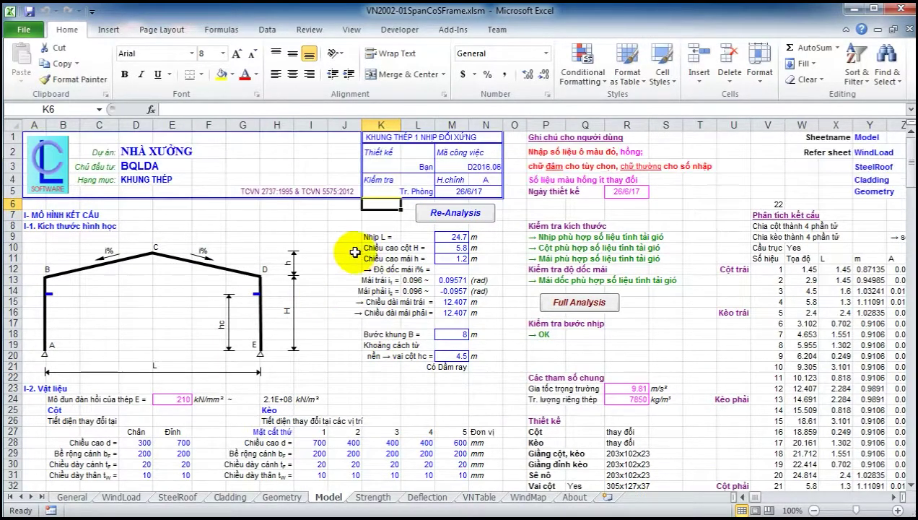
{"action": "scroll", "coordinate": [436, 314], "scroll_direction": "down", "scroll_amount": 2}
{"action": "scroll", "coordinate": [436, 313], "scroll_direction": "down", "scroll_amount": 5}
{"action": "scroll", "coordinate": [433, 346], "scroll_direction": "up", "scroll_amount": 7}
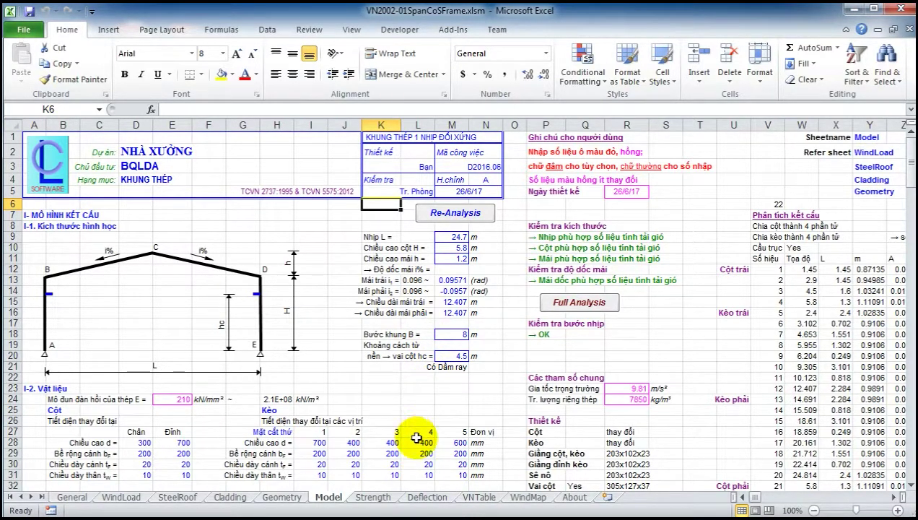
Open the Strength sheet and examine the internal force envelope diagram, the force value tables and the design forces.
{"action": "left_click", "coordinate": [374, 497]}
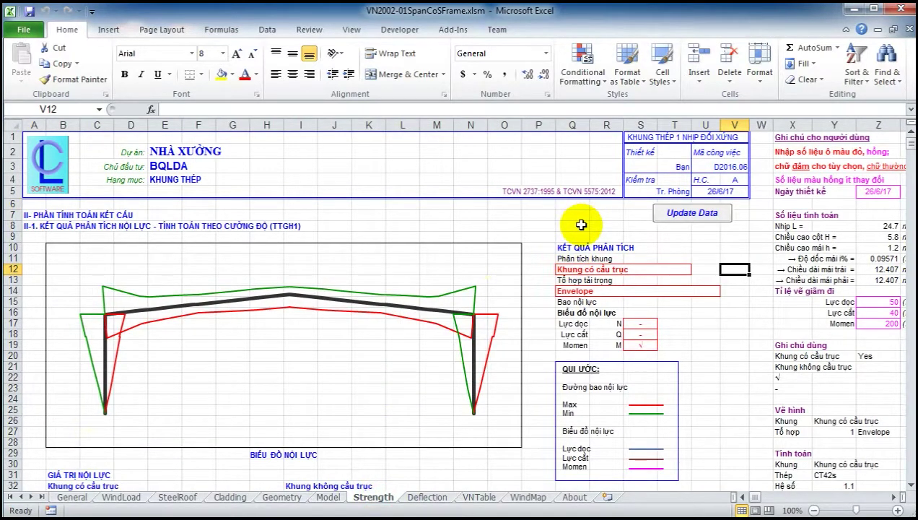
{"action": "scroll", "coordinate": [585, 231], "scroll_direction": "down", "scroll_amount": 1}
{"action": "scroll", "coordinate": [588, 231], "scroll_direction": "up", "scroll_amount": 1}
{"action": "scroll", "coordinate": [563, 245], "scroll_direction": "down", "scroll_amount": 1}
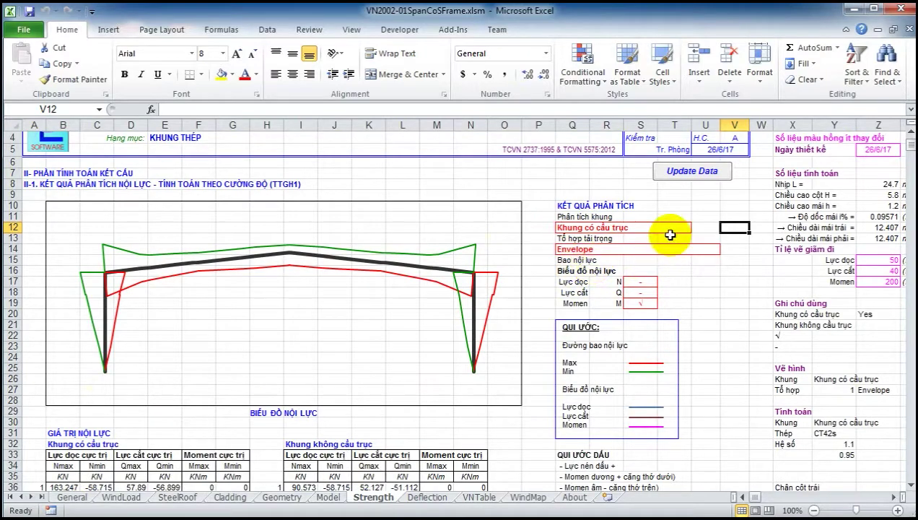
{"action": "scroll", "coordinate": [625, 224], "scroll_direction": "down", "scroll_amount": 3}
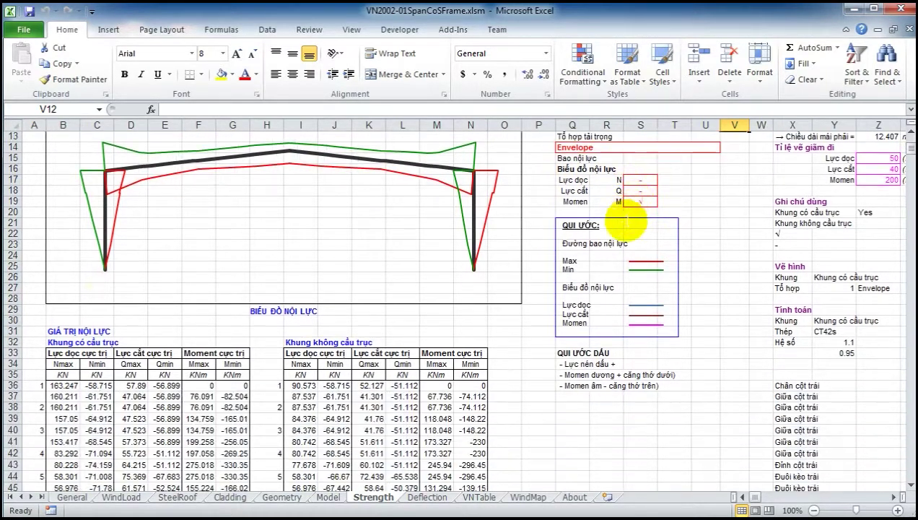
{"action": "scroll", "coordinate": [588, 282], "scroll_direction": "down", "scroll_amount": 20}
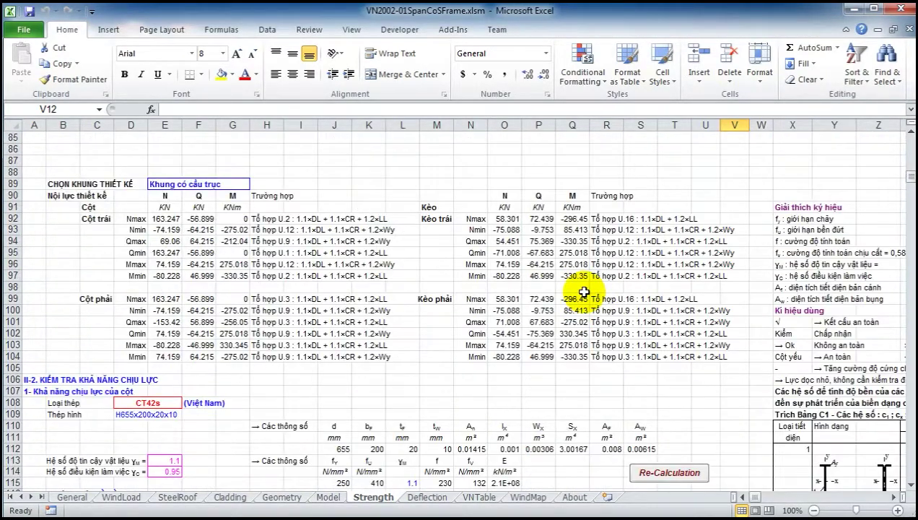
Examine the column strength and stability checks and the rafter bending and shear checks.
{"action": "scroll", "coordinate": [582, 291], "scroll_direction": "down", "scroll_amount": 6}
{"action": "scroll", "coordinate": [613, 329], "scroll_direction": "down", "scroll_amount": 2}
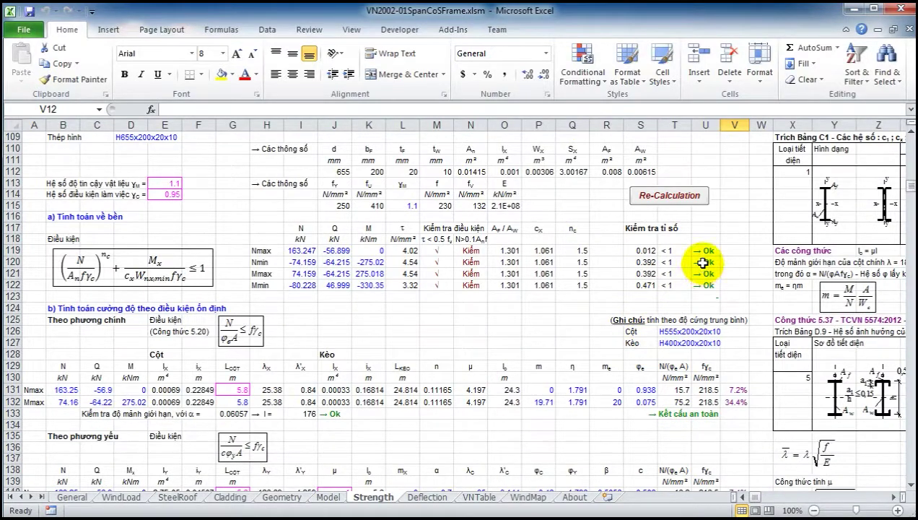
{"action": "scroll", "coordinate": [718, 289], "scroll_direction": "up", "scroll_amount": 1}
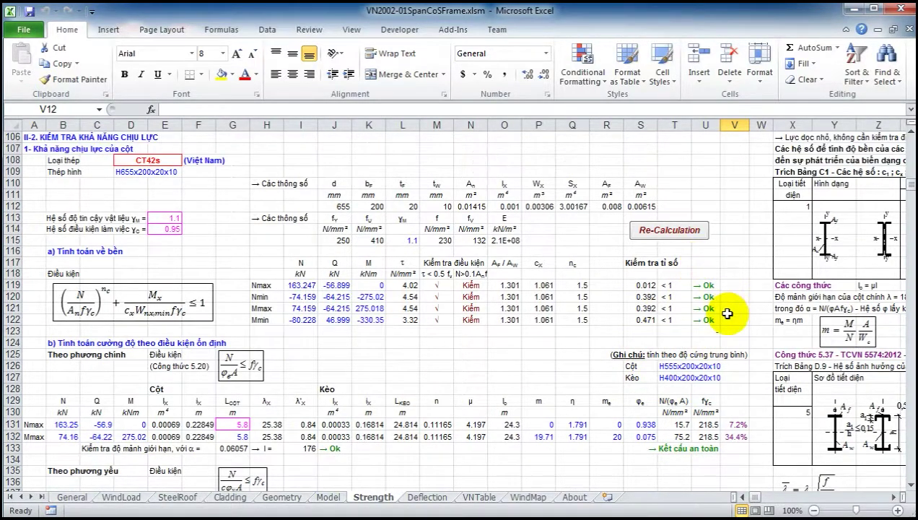
{"action": "scroll", "coordinate": [614, 397], "scroll_direction": "down", "scroll_amount": 3}
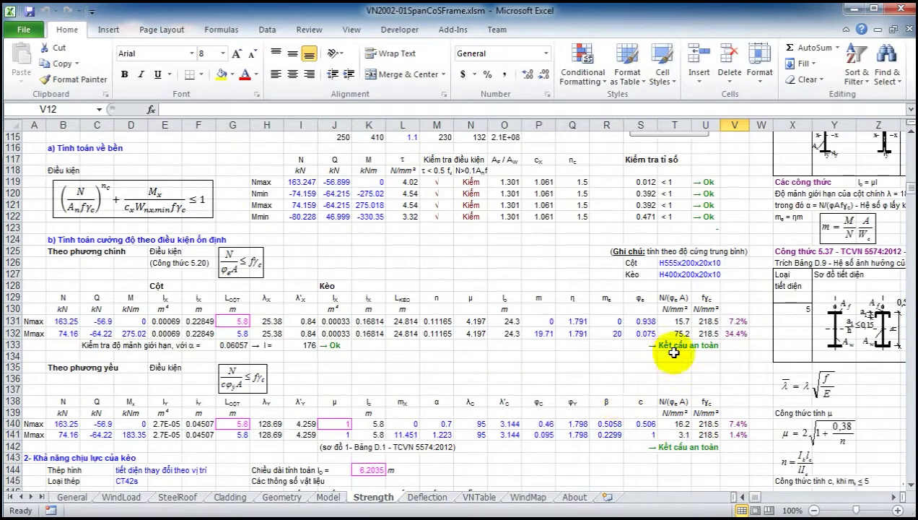
{"action": "scroll", "coordinate": [642, 387], "scroll_direction": "down", "scroll_amount": 12}
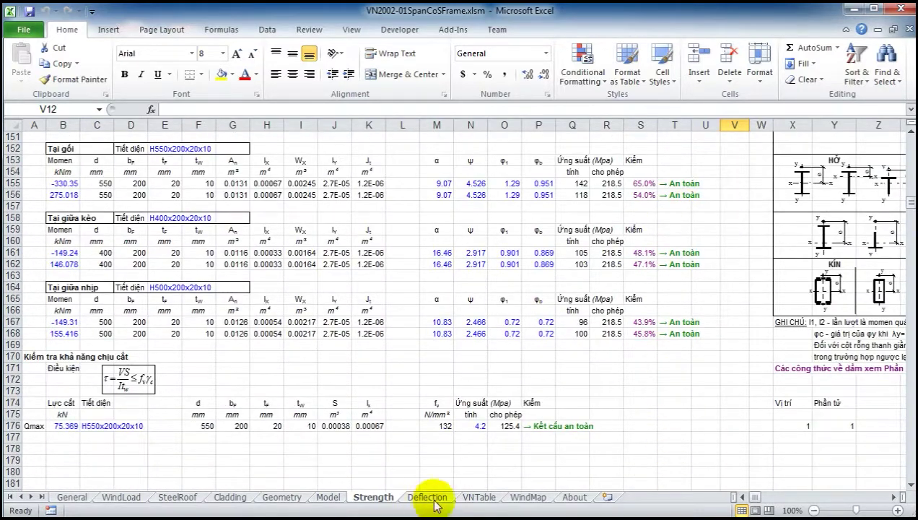
{"action": "scroll", "coordinate": [327, 333], "scroll_direction": "up", "scroll_amount": 10}
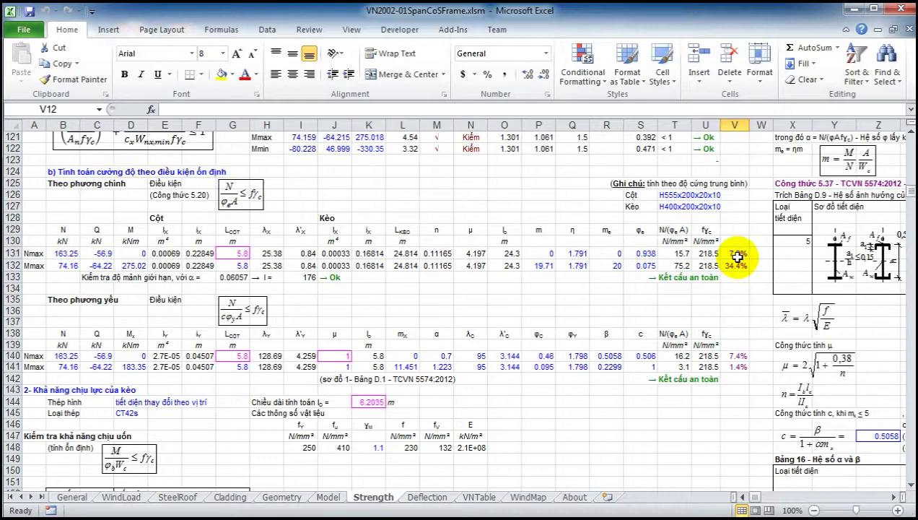
{"action": "scroll", "coordinate": [740, 274], "scroll_direction": "up", "scroll_amount": 3}
{"action": "scroll", "coordinate": [742, 334], "scroll_direction": "up", "scroll_amount": 1}
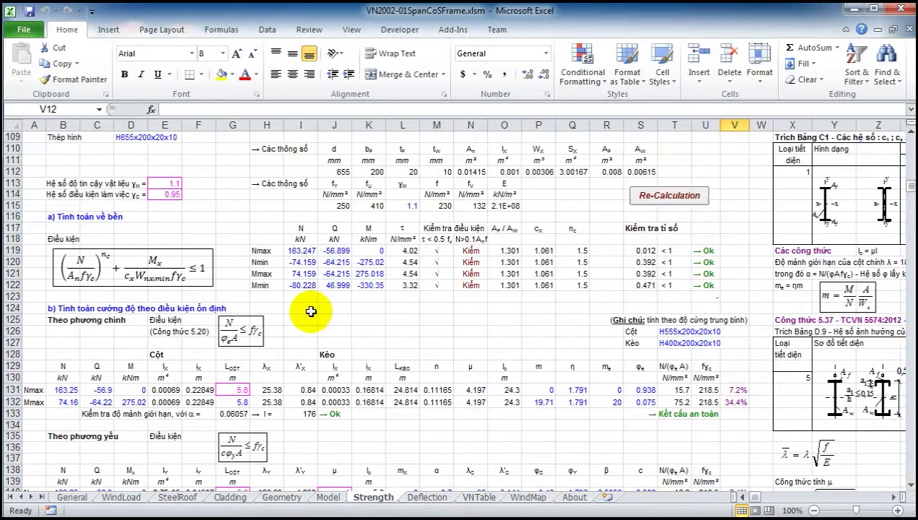
{"action": "scroll", "coordinate": [310, 312], "scroll_direction": "up", "scroll_amount": 1}
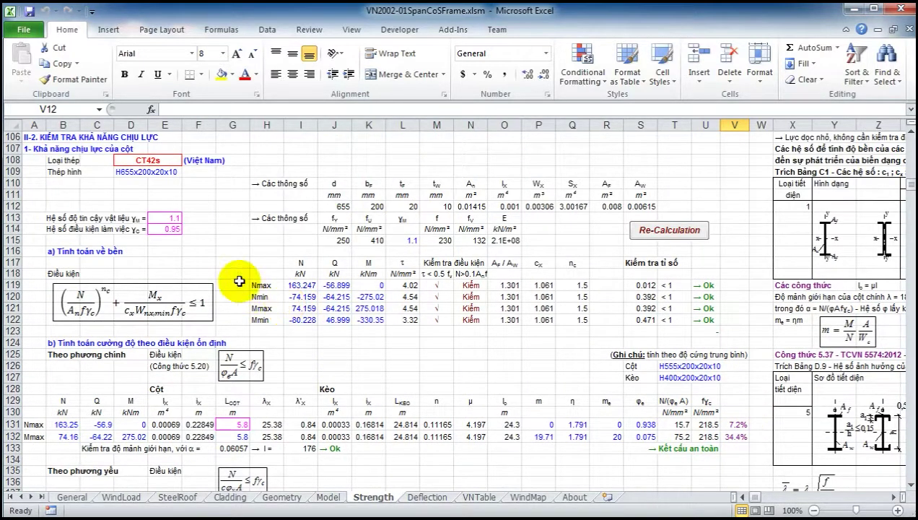
Set the column's steel grade (Loại thép) to CT38n, CT38 and run Re-Calculation on the capacity checks.
{"action": "left_click", "coordinate": [172, 160]}
{"action": "left_click", "coordinate": [187, 160]}
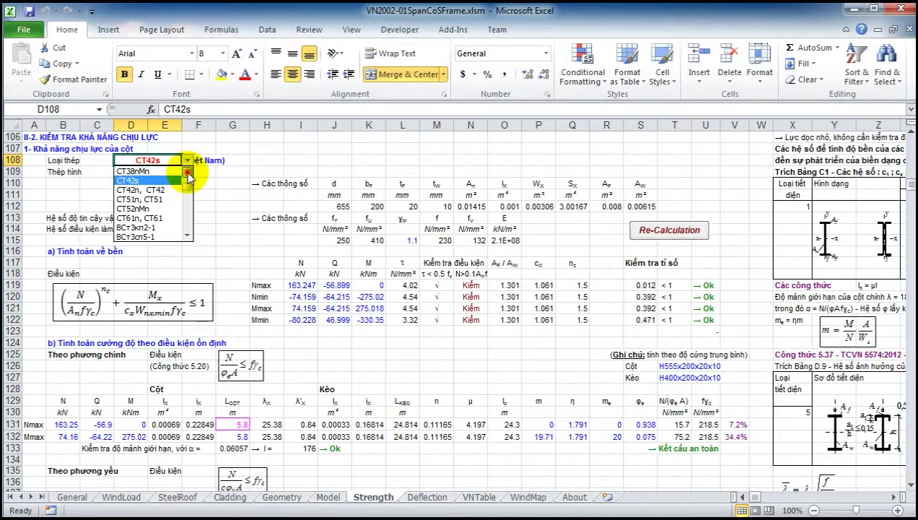
{"action": "left_click", "coordinate": [187, 175]}
{"action": "left_click", "coordinate": [174, 174]}
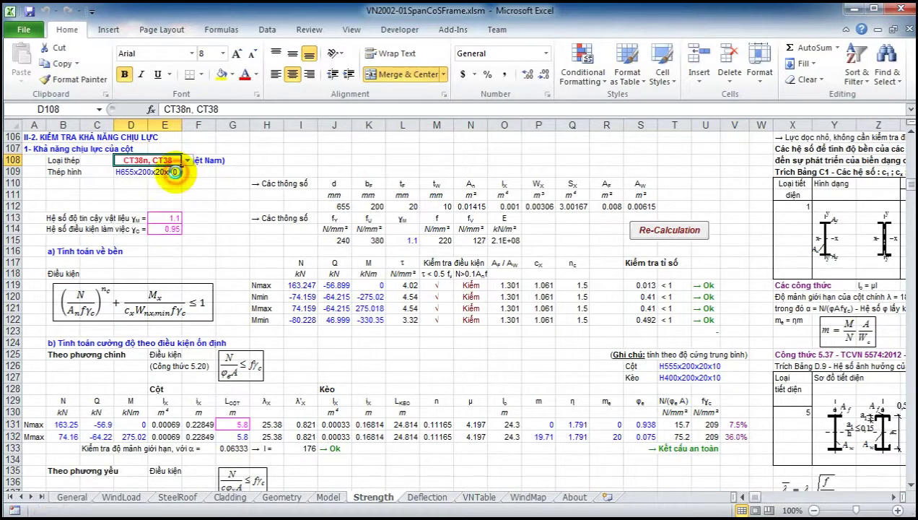
{"action": "scroll", "coordinate": [563, 289], "scroll_direction": "up", "scroll_amount": 2}
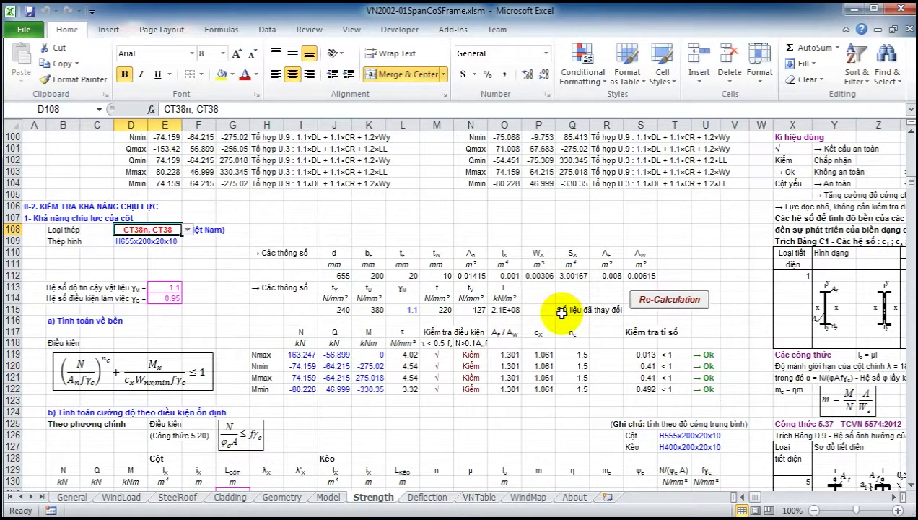
{"action": "left_click", "coordinate": [666, 302]}
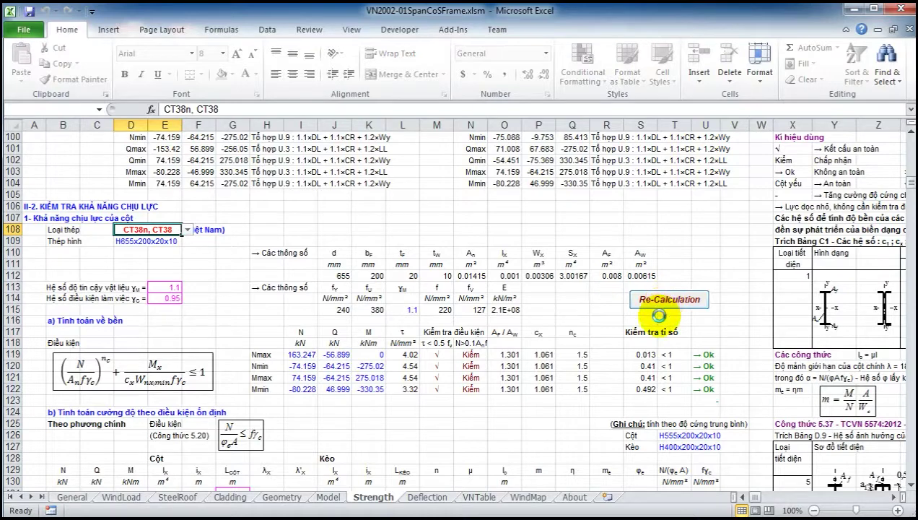
Review the recalculated column stability, rafter bending and rafter shear checks for the chosen steel grade.
{"action": "scroll", "coordinate": [658, 315], "scroll_direction": "down", "scroll_amount": 8}
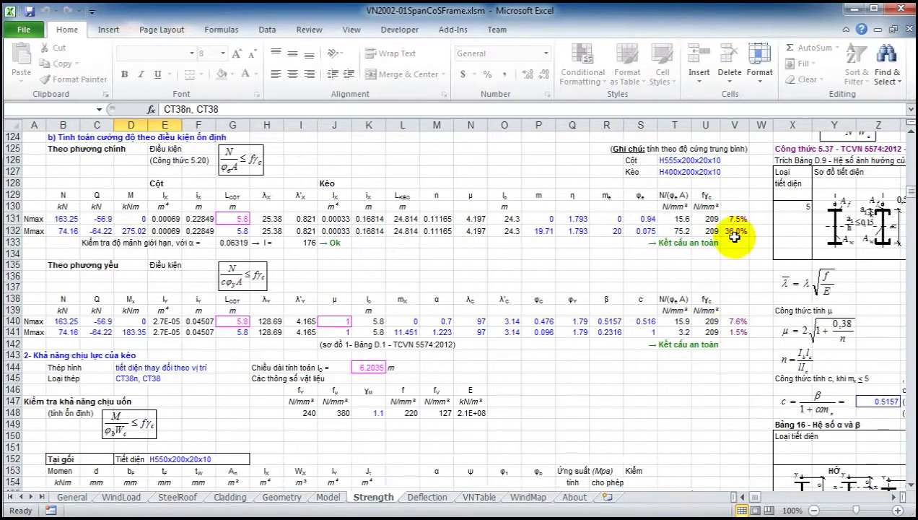
{"action": "scroll", "coordinate": [697, 318], "scroll_direction": "down", "scroll_amount": 9}
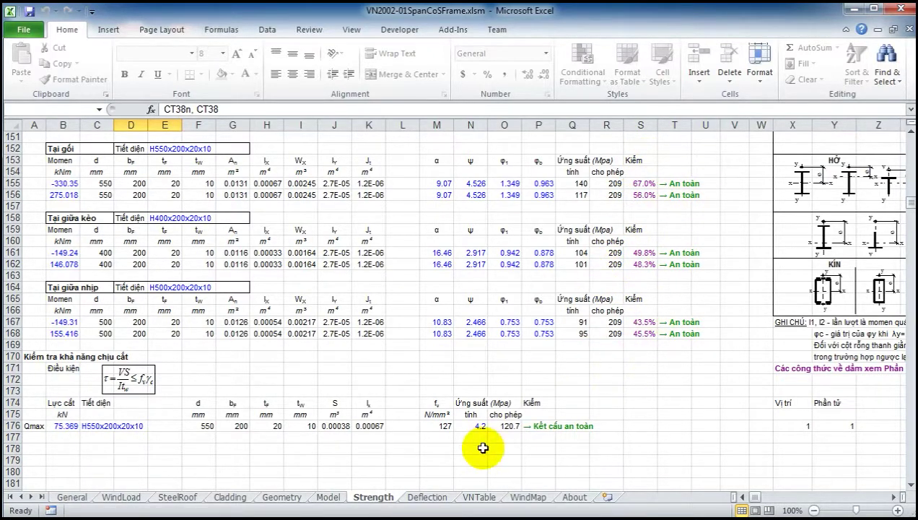
{"action": "scroll", "coordinate": [483, 448], "scroll_direction": "up", "scroll_amount": 10}
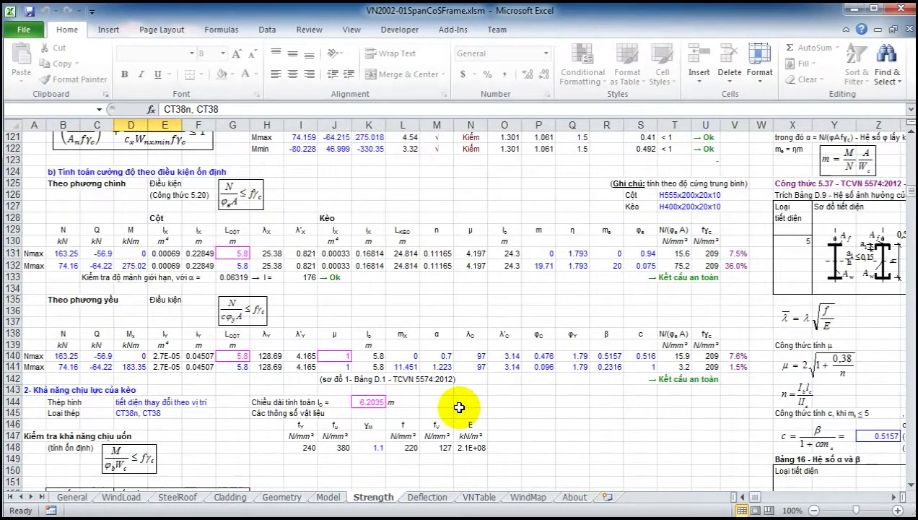
Leave the Strength sheet for the Deflection sheet and look over its displacement envelope diagram.
{"action": "scroll", "coordinate": [459, 407], "scroll_direction": "up", "scroll_amount": 20}
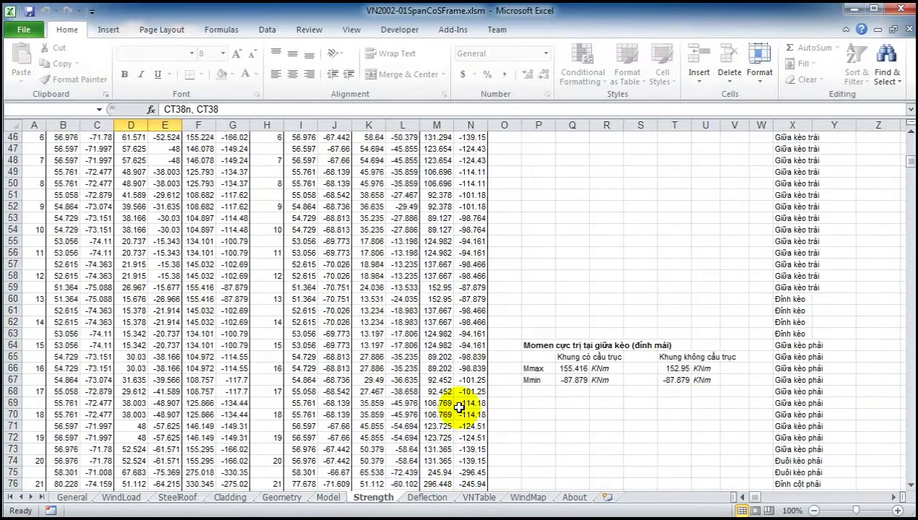
{"action": "scroll", "coordinate": [459, 408], "scroll_direction": "up", "scroll_amount": 13}
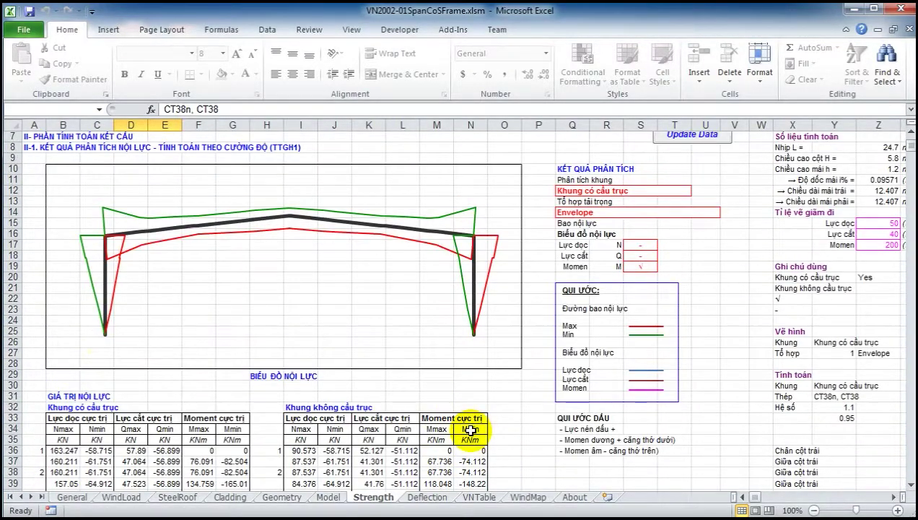
{"action": "left_click", "coordinate": [430, 498]}
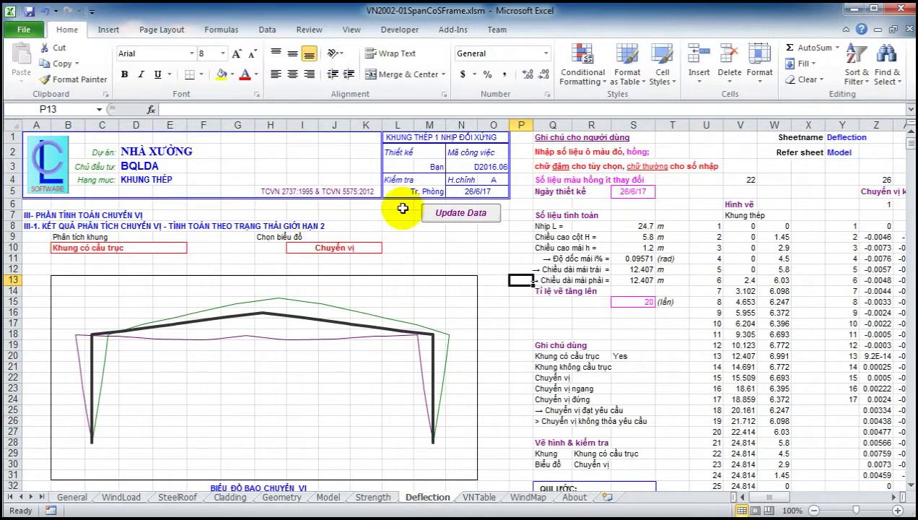
{"action": "scroll", "coordinate": [376, 260], "scroll_direction": "down", "scroll_amount": 3}
{"action": "scroll", "coordinate": [469, 257], "scroll_direction": "up", "scroll_amount": 3}
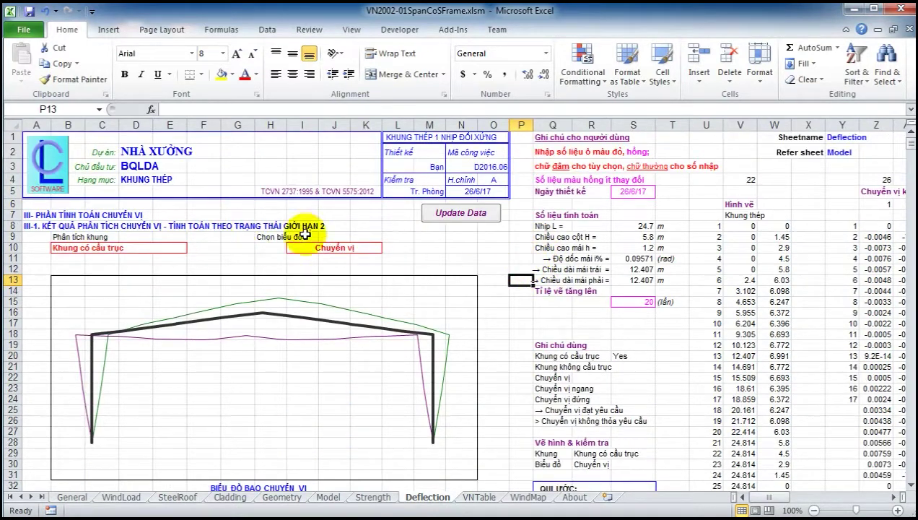
View the displacement diagram for Khung không cầu trục and switch the analysed frame back to Khung có cầu trục.
{"action": "left_click", "coordinate": [180, 248]}
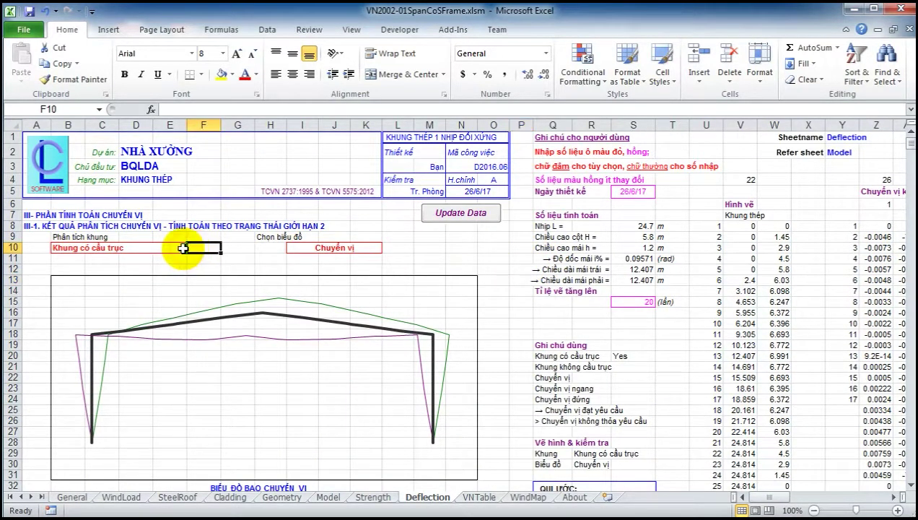
{"action": "left_click", "coordinate": [190, 247]}
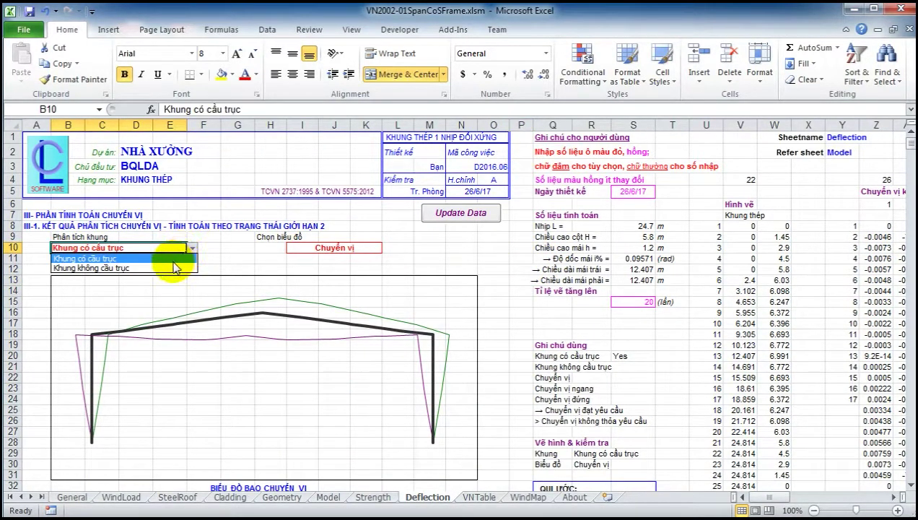
{"action": "left_click", "coordinate": [169, 268]}
{"action": "left_click", "coordinate": [192, 248]}
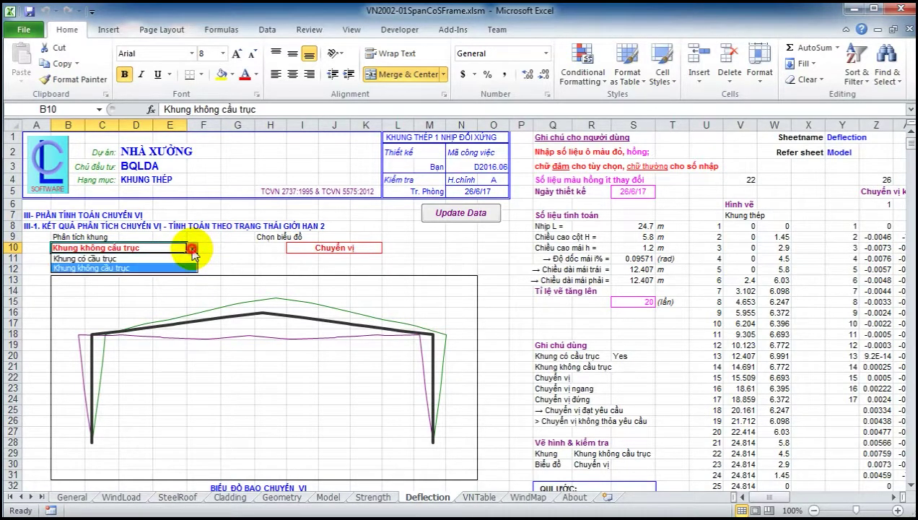
{"action": "left_click", "coordinate": [165, 258]}
View the Chuyển vị ngang and Chuyển vị đứng diagrams and return the diagram choice to Chuyển vị.
{"action": "left_click", "coordinate": [318, 248]}
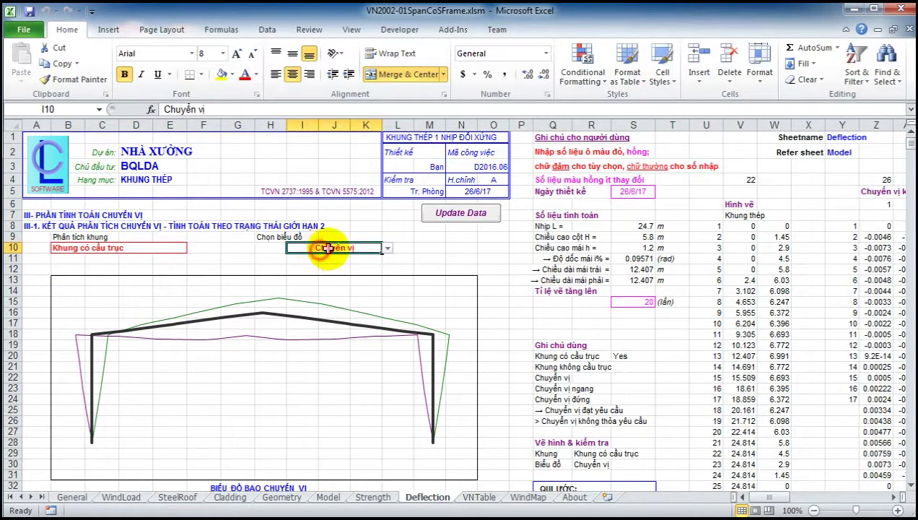
{"action": "left_click", "coordinate": [387, 250]}
{"action": "left_click", "coordinate": [365, 268]}
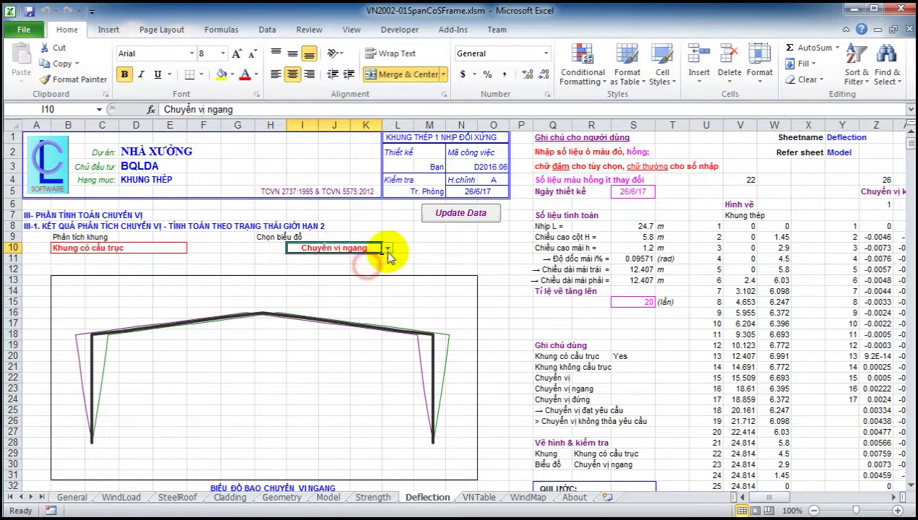
{"action": "left_click", "coordinate": [388, 249]}
{"action": "left_click", "coordinate": [361, 277]}
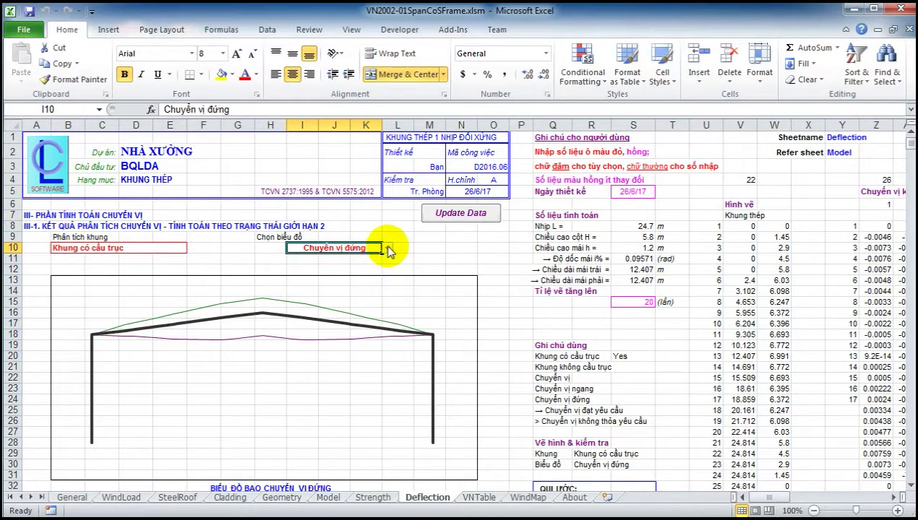
{"action": "left_click", "coordinate": [389, 247]}
{"action": "left_click", "coordinate": [365, 260]}
Examine the nodal displacement tables, the horizontal and vertical deflection checks, and the available allowable limit options for both directions.
{"action": "scroll", "coordinate": [529, 297], "scroll_direction": "down", "scroll_amount": 11}
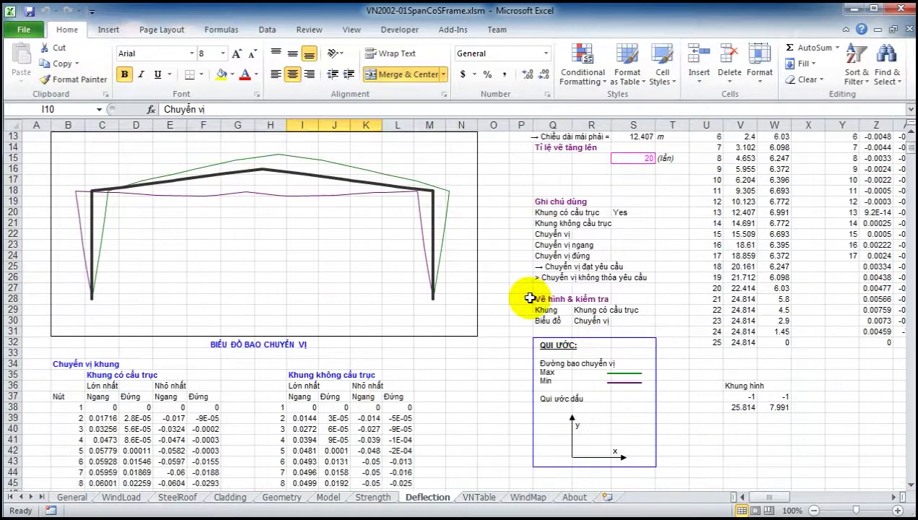
{"action": "scroll", "coordinate": [529, 297], "scroll_direction": "down", "scroll_amount": 14}
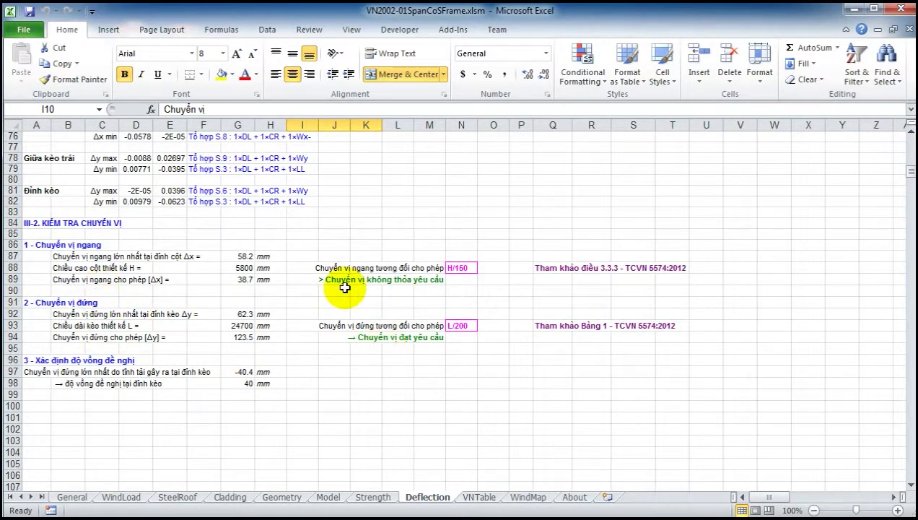
{"action": "scroll", "coordinate": [437, 278], "scroll_direction": "up", "scroll_amount": 2}
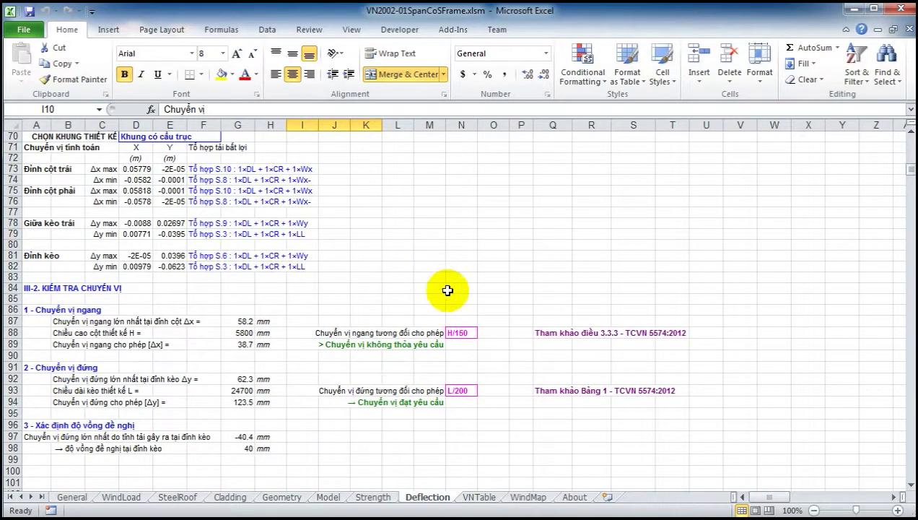
{"action": "left_click", "coordinate": [464, 332]}
{"action": "left_click", "coordinate": [483, 333]}
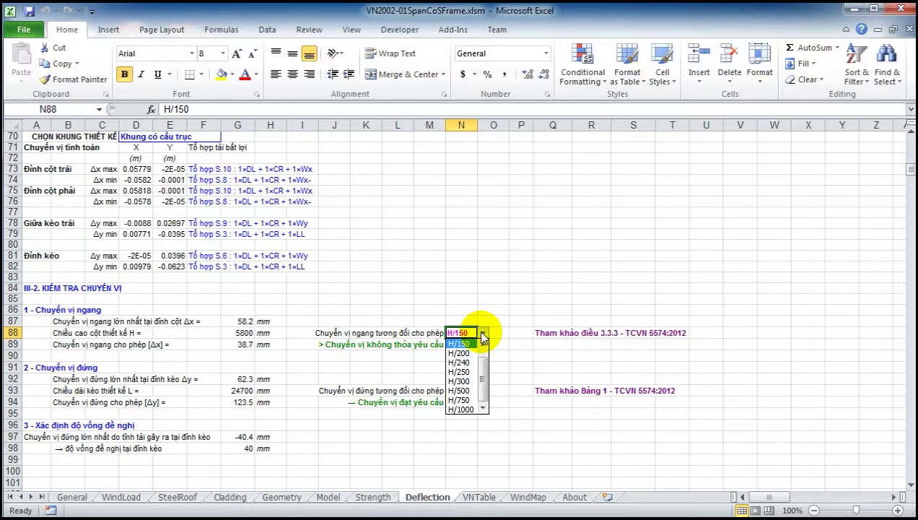
{"action": "left_click", "coordinate": [493, 309]}
{"action": "left_click", "coordinate": [466, 392]}
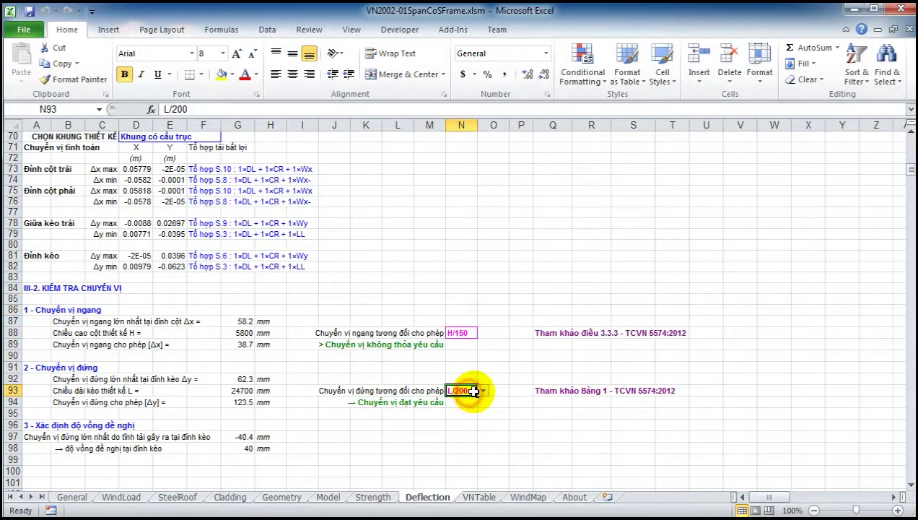
{"action": "left_click", "coordinate": [483, 391]}
{"action": "left_click", "coordinate": [488, 366]}
{"action": "scroll", "coordinate": [478, 390], "scroll_direction": "up", "scroll_amount": 1}
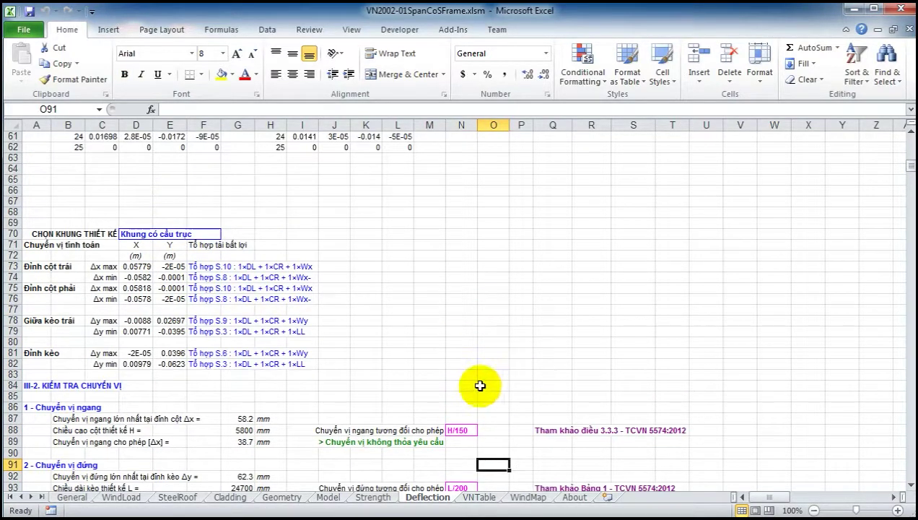
{"action": "scroll", "coordinate": [478, 390], "scroll_direction": "up", "scroll_amount": 12}
{"action": "scroll", "coordinate": [445, 426], "scroll_direction": "down", "scroll_amount": 12}
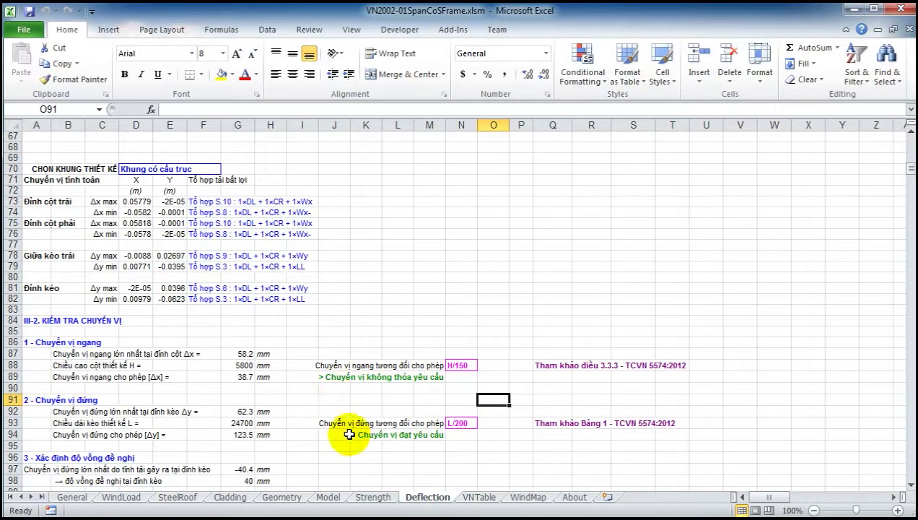
On the Geometry sheet, set the column's base depth d to 350 and its flange thickness tF to 25.
{"action": "left_click", "coordinate": [281, 498]}
{"action": "scroll", "coordinate": [374, 393], "scroll_direction": "down", "scroll_amount": 7}
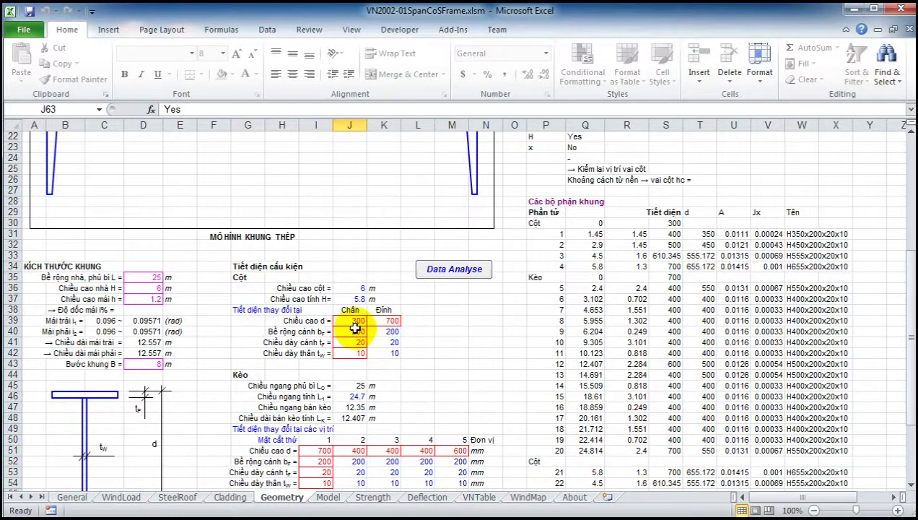
{"action": "left_click", "coordinate": [355, 321]}
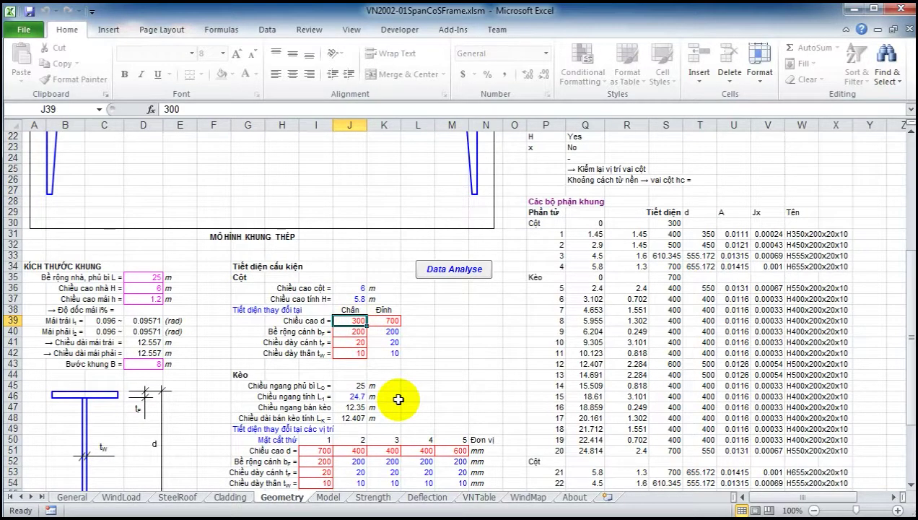
{"action": "type", "text": "350"}
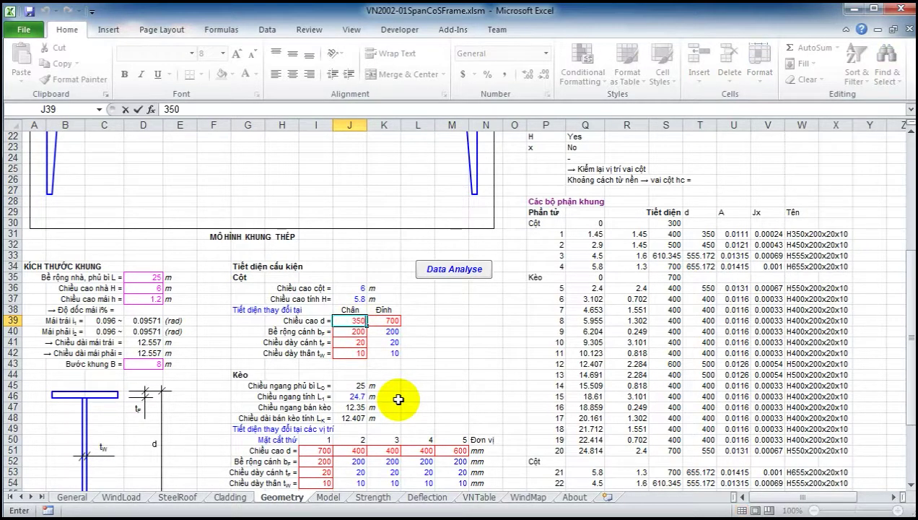
{"action": "key", "text": "Return"}
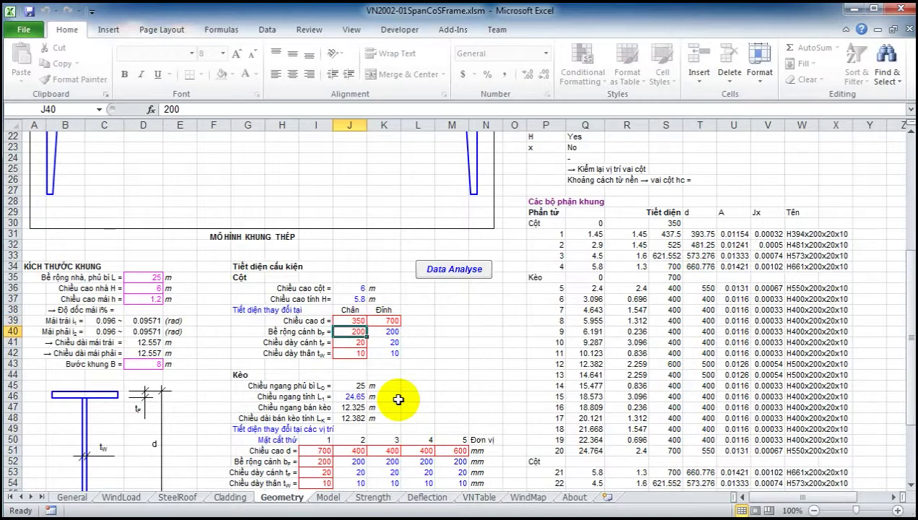
{"action": "key", "text": "Return"}
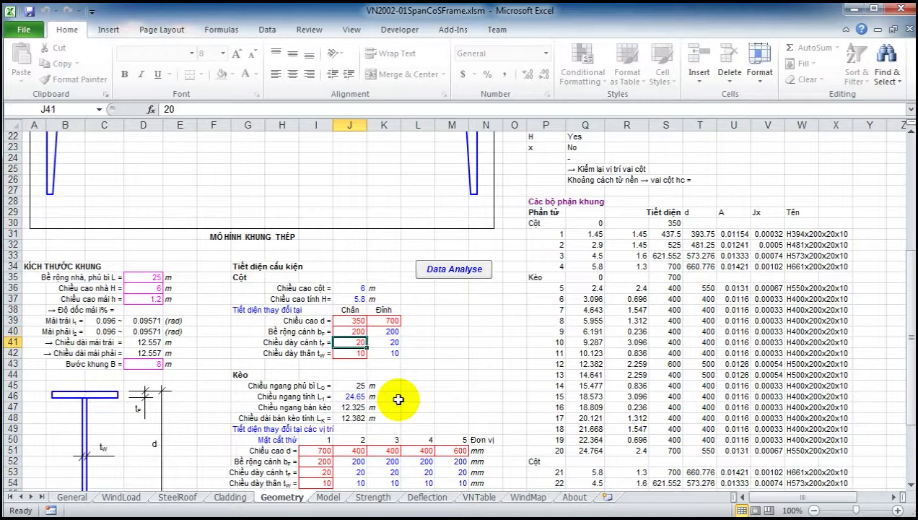
{"action": "type", "text": "25"}
{"action": "key", "text": "Return"}
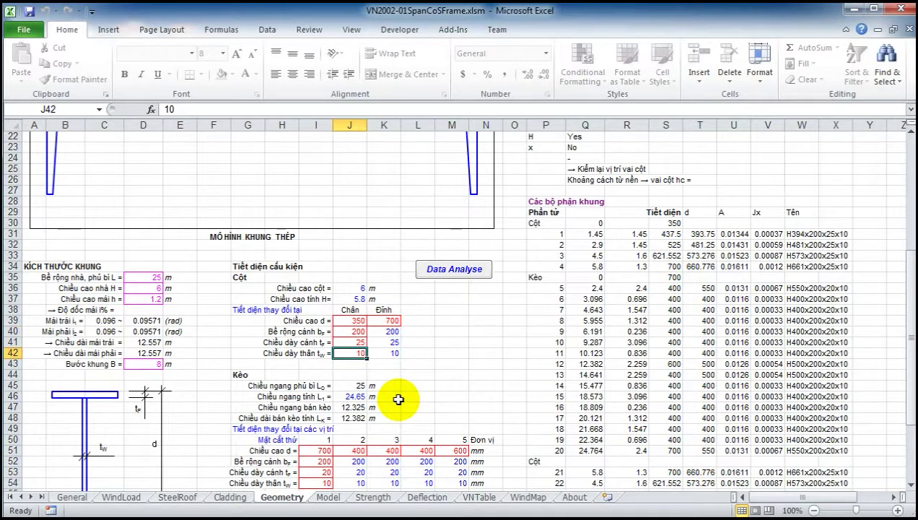
Set the rafter (Kèo) depth d to 500 mm at sections 2, 3 and 4.
{"action": "scroll", "coordinate": [399, 401], "scroll_direction": "down", "scroll_amount": 1}
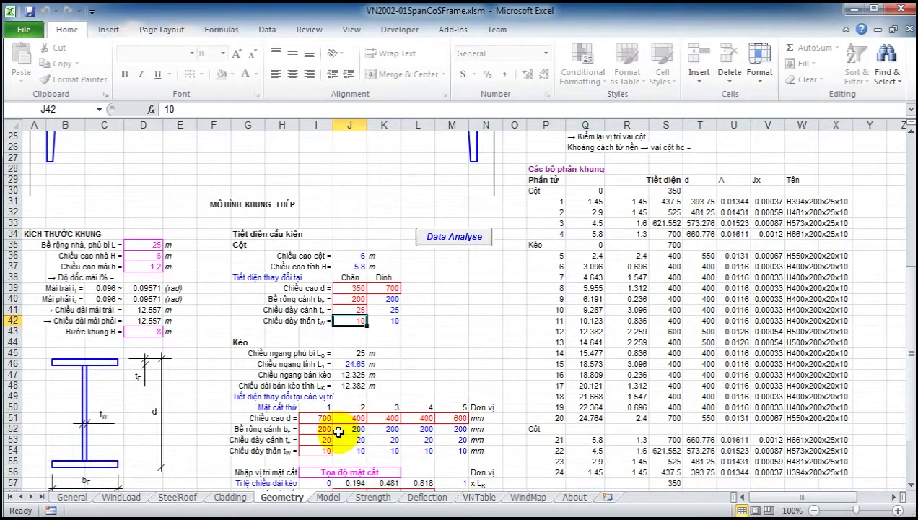
{"action": "left_click", "coordinate": [358, 419]}
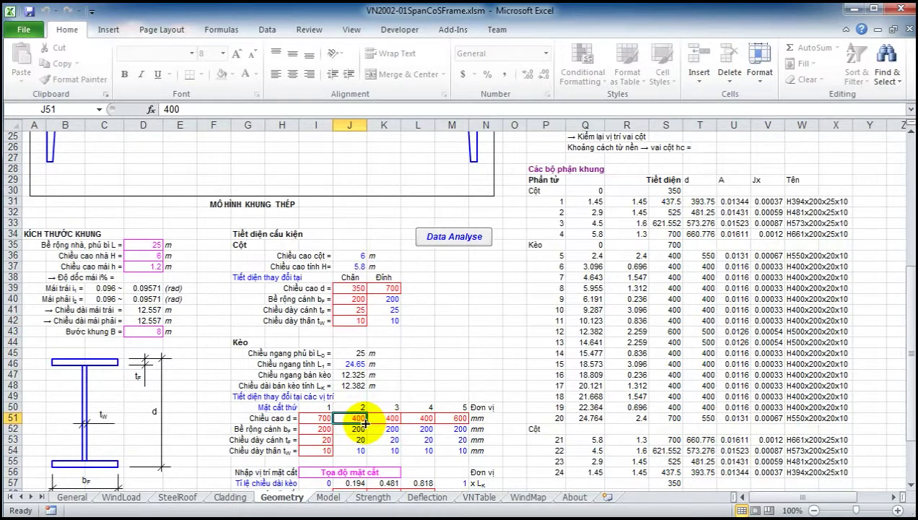
{"action": "type", "text": "500"}
{"action": "key", "text": "Tab"}
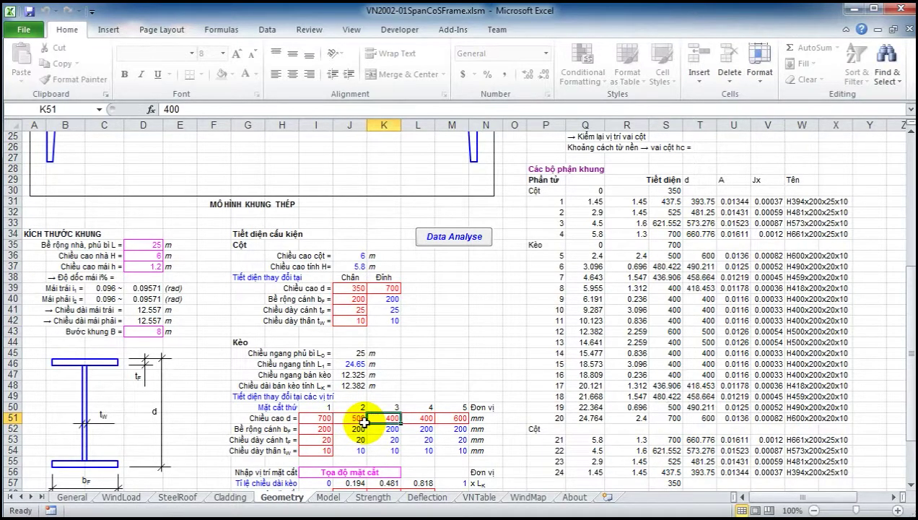
{"action": "type", "text": "500"}
{"action": "key", "text": "Tab"}
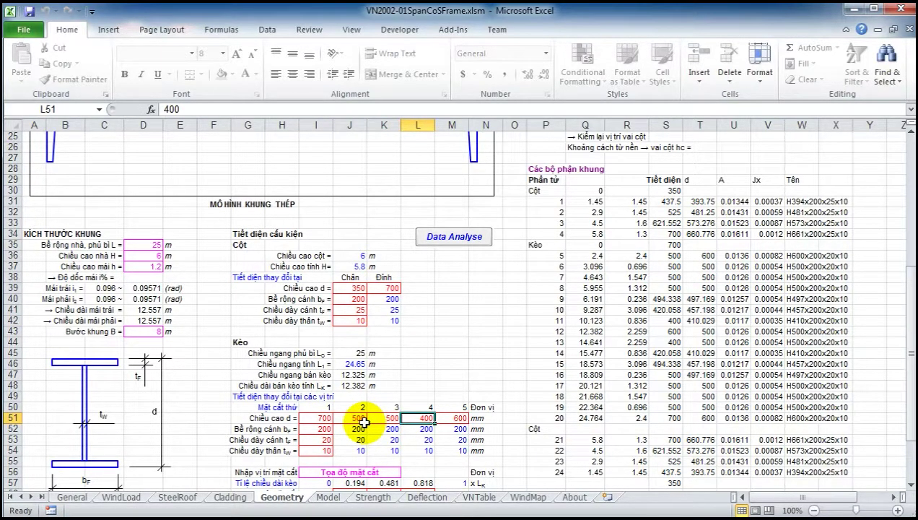
{"action": "type", "text": "500"}
{"action": "key", "text": "Return"}
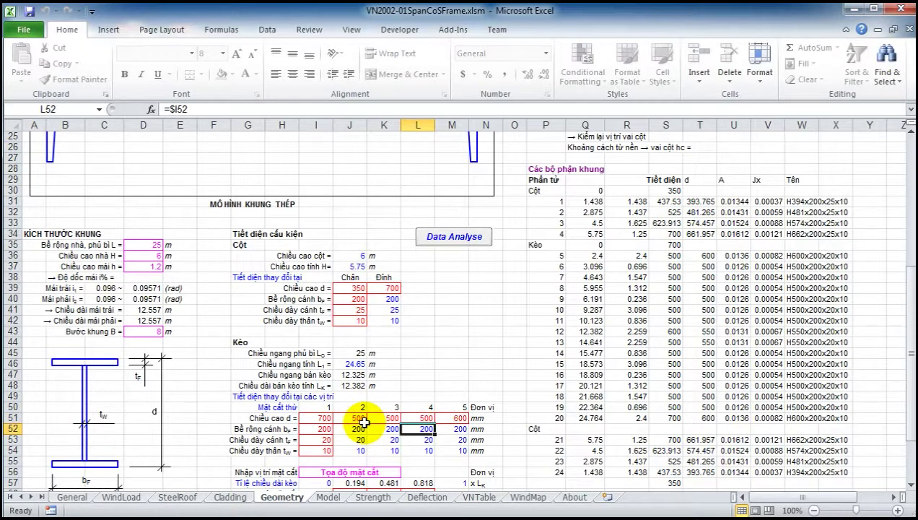
Define the rafter section positions by Tỉ lệ chiều dài kèo, with ratios 0.2, 0.5 and 0.8 for sections 2 to 4.
{"action": "scroll", "coordinate": [365, 422], "scroll_direction": "down", "scroll_amount": 3}
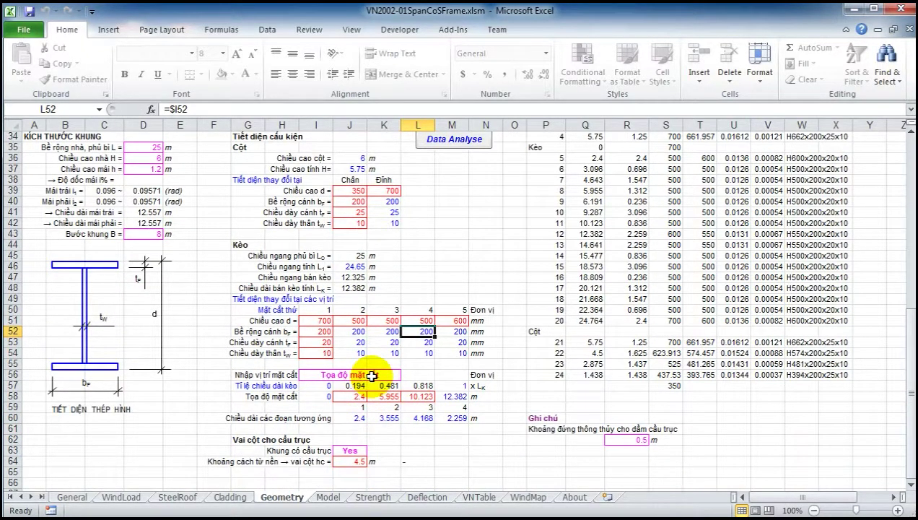
{"action": "left_click", "coordinate": [397, 377]}
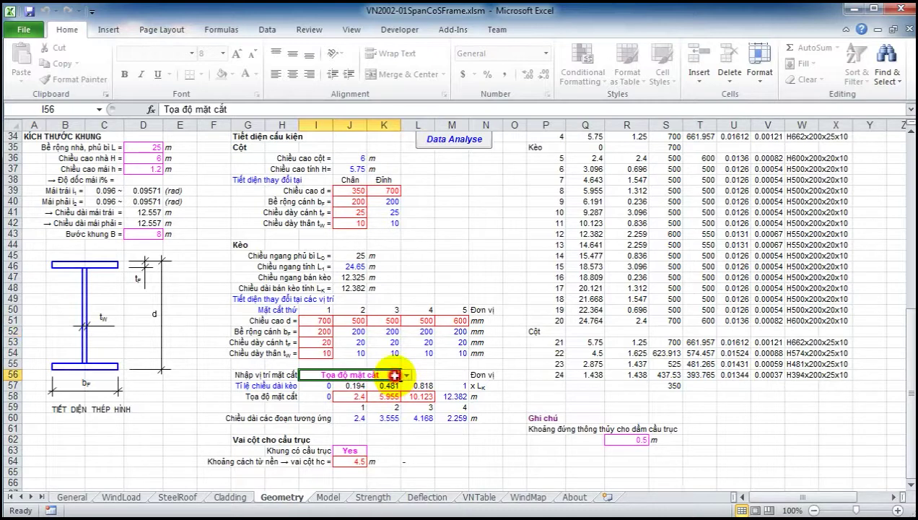
{"action": "left_click", "coordinate": [405, 376]}
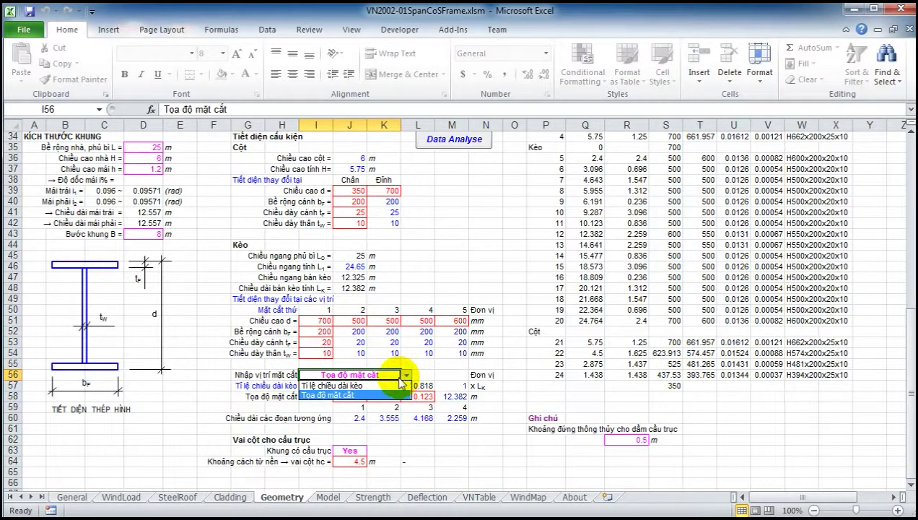
{"action": "left_click", "coordinate": [368, 388]}
{"action": "left_click", "coordinate": [356, 386]}
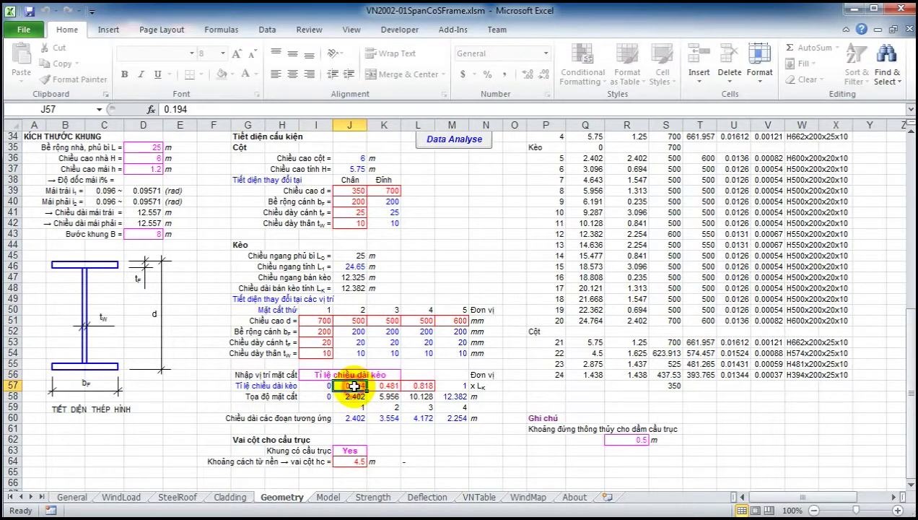
{"action": "type", "text": "0.2"}
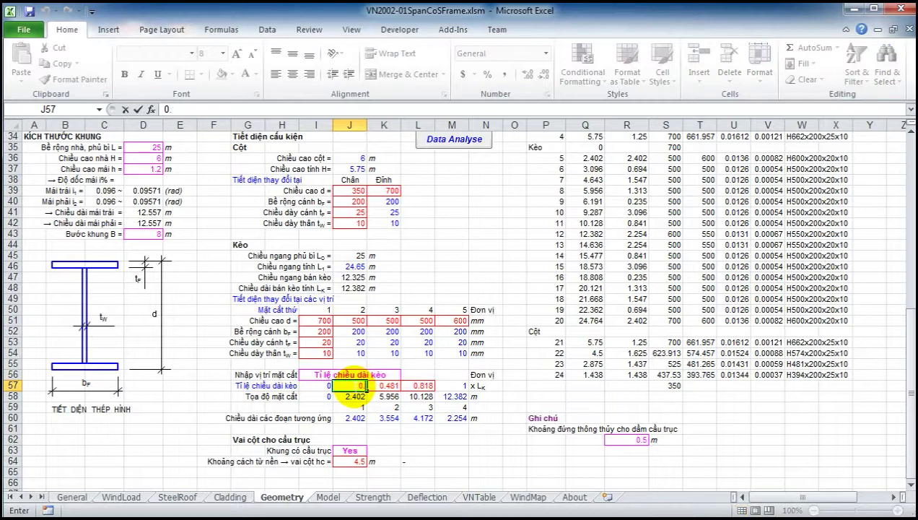
{"action": "key", "text": "Tab"}
{"action": "type", "text": "0.5"}
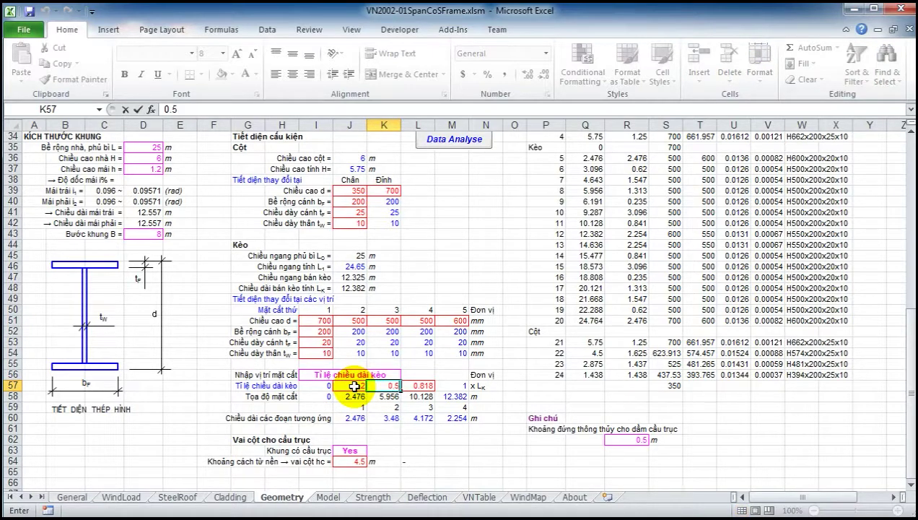
{"action": "key", "text": "Tab"}
{"action": "type", "text": "0.8"}
{"action": "key", "text": "Return"}
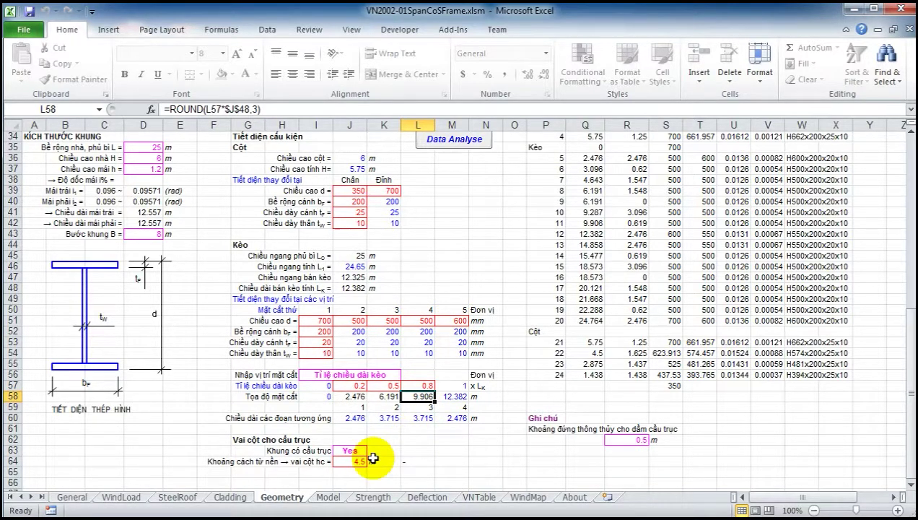
Run Data Analyse on the Geometry sheet to recompute the frame elements with the revised rafter section positions.
{"action": "scroll", "coordinate": [373, 458], "scroll_direction": "up", "scroll_amount": 1}
{"action": "scroll", "coordinate": [400, 372], "scroll_direction": "up", "scroll_amount": 4}
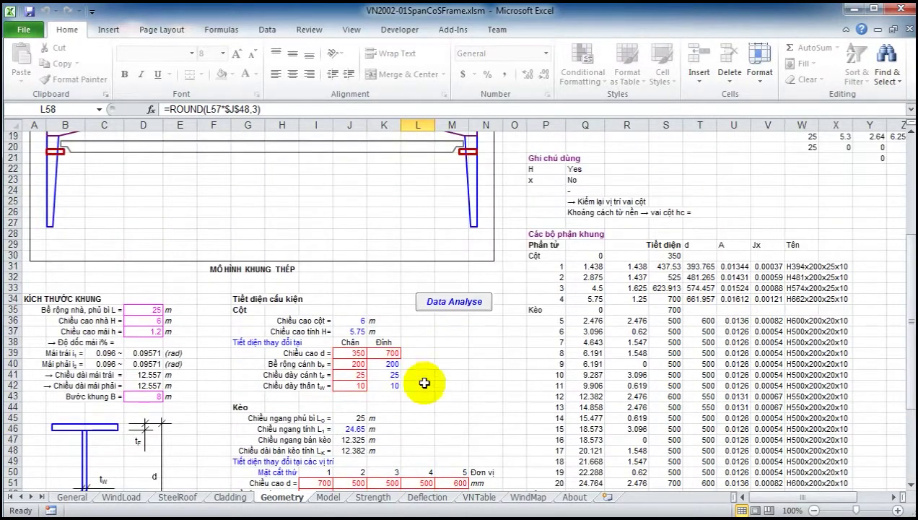
{"action": "scroll", "coordinate": [424, 383], "scroll_direction": "up", "scroll_amount": 2}
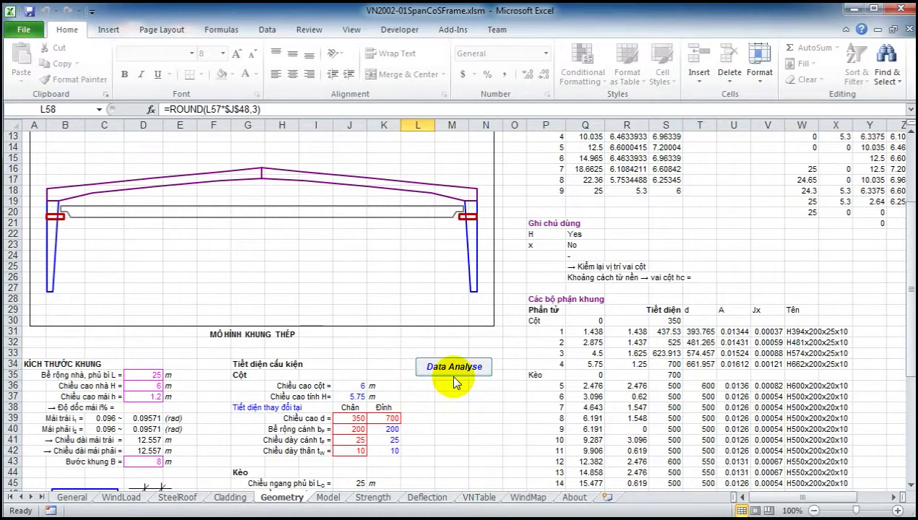
{"action": "left_click", "coordinate": [454, 368]}
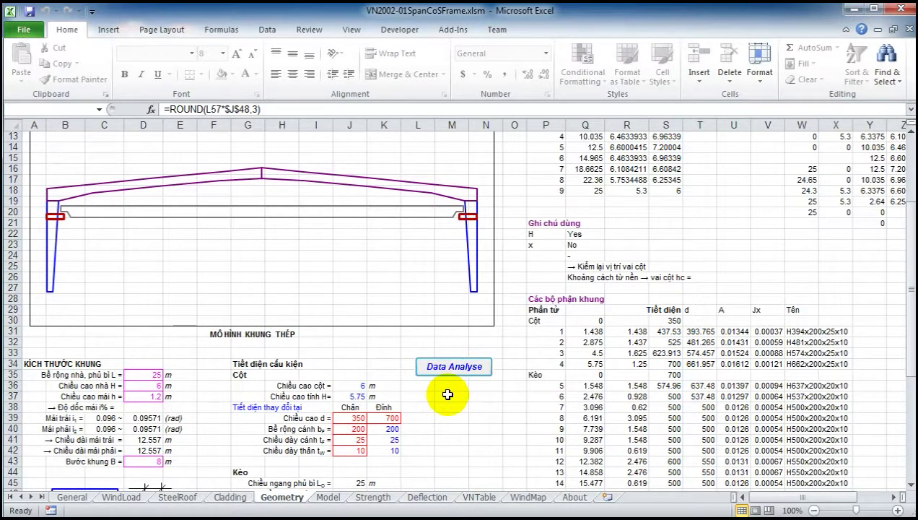
{"action": "scroll", "coordinate": [549, 375], "scroll_direction": "down", "scroll_amount": 2}
{"action": "scroll", "coordinate": [578, 375], "scroll_direction": "up", "scroll_amount": 6}
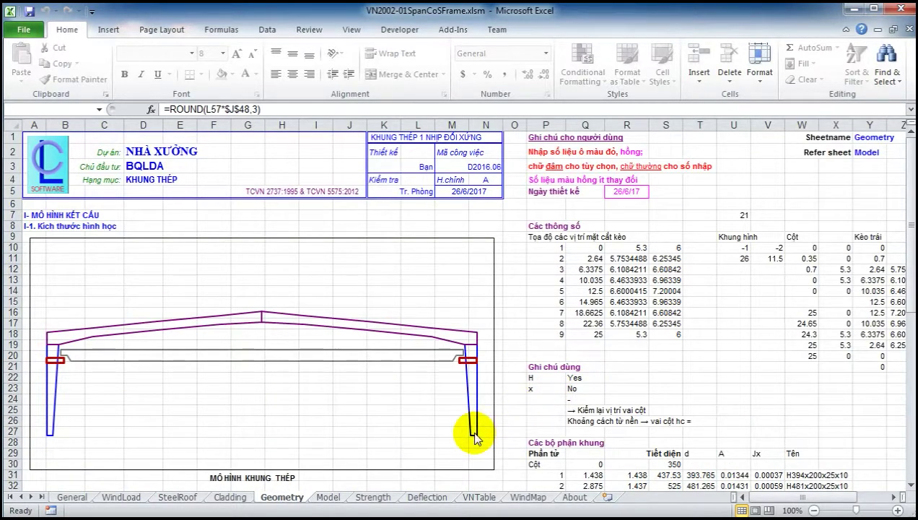
Run Re-Analysis on the Model sheet with the updated column and rafter sections.
{"action": "left_click", "coordinate": [336, 499]}
{"action": "scroll", "coordinate": [399, 386], "scroll_direction": "down", "scroll_amount": 3}
{"action": "scroll", "coordinate": [399, 386], "scroll_direction": "up", "scroll_amount": 3}
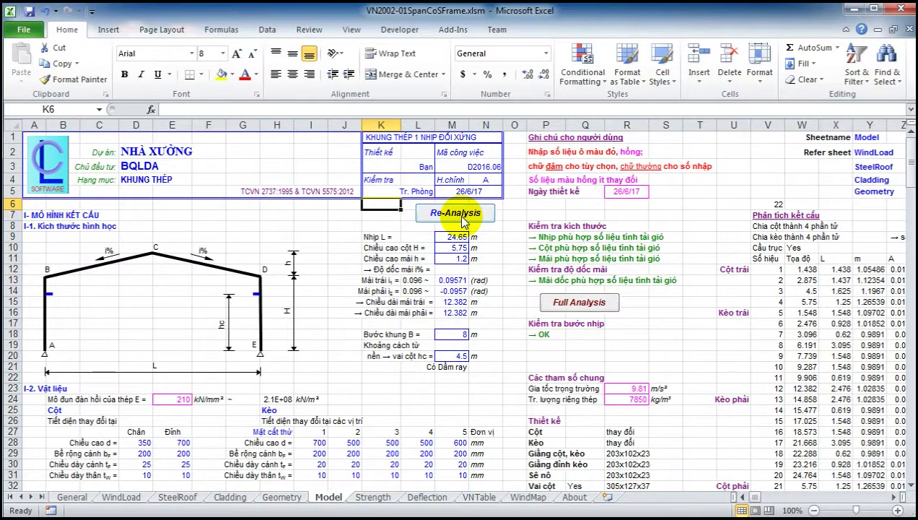
{"action": "left_click", "coordinate": [460, 217]}
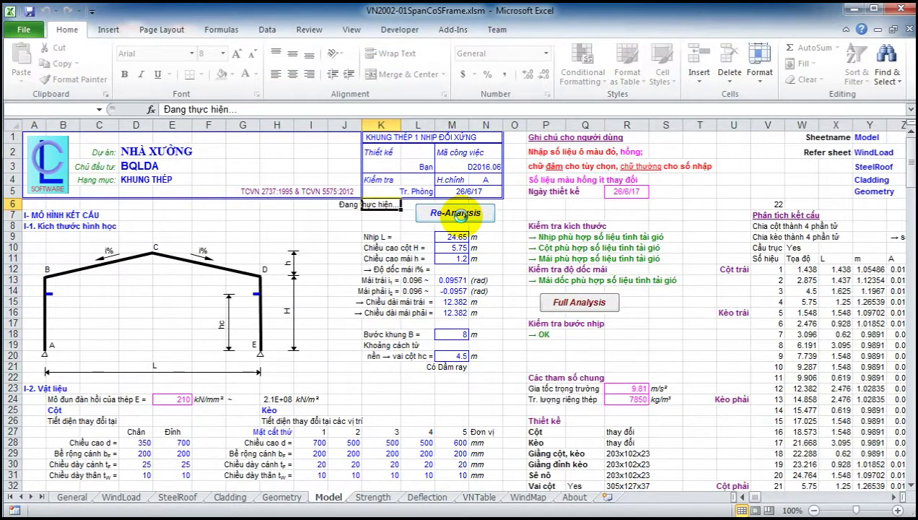
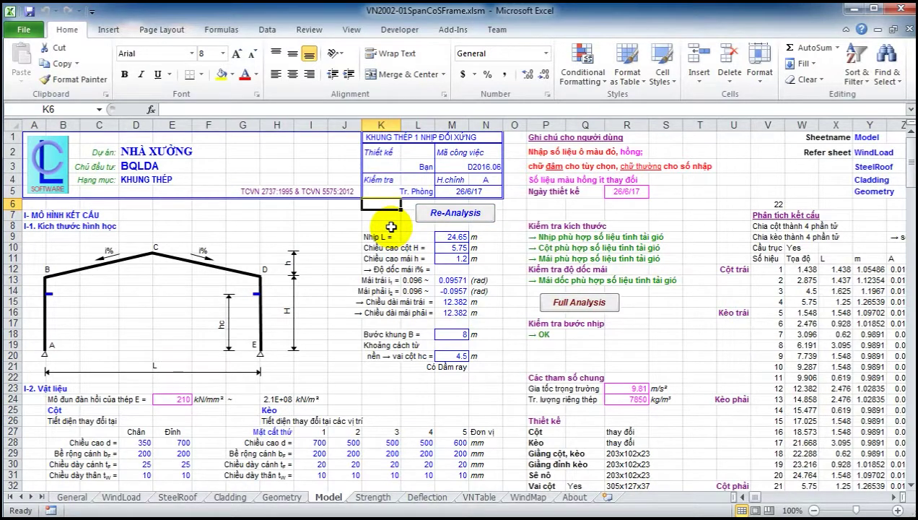
{"action": "scroll", "coordinate": [392, 248], "scroll_direction": "up", "scroll_amount": 4}
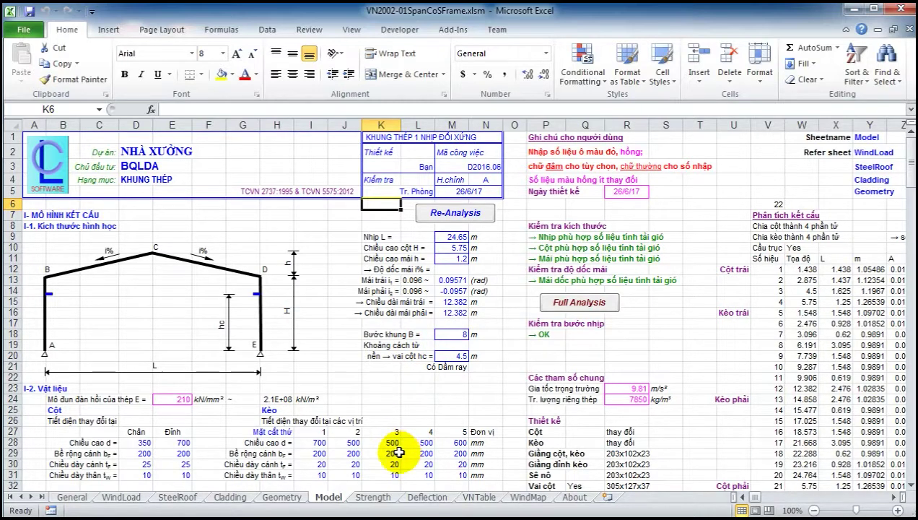
On the Strength sheet, inspect the internal force diagram and its frame type, load combination and N, Q, M display settings.
{"action": "left_click", "coordinate": [379, 498]}
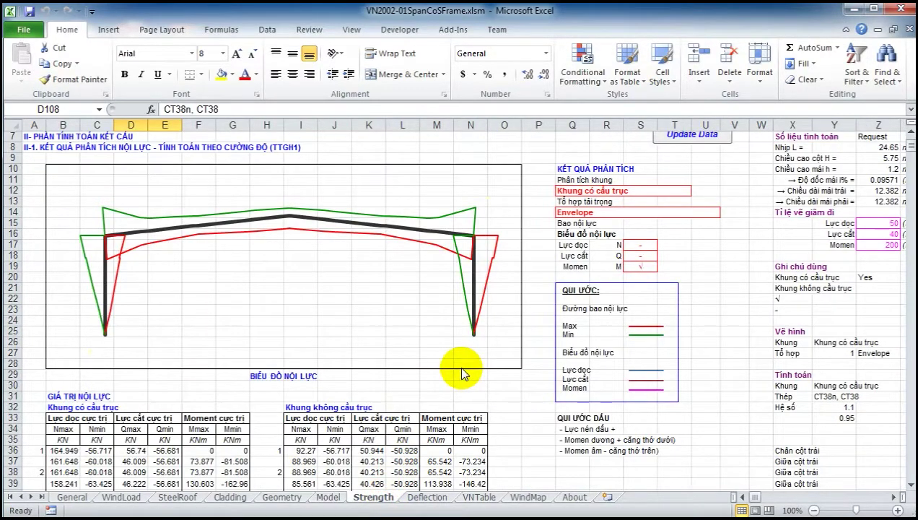
{"action": "scroll", "coordinate": [473, 365], "scroll_direction": "up", "scroll_amount": 2}
{"action": "scroll", "coordinate": [538, 303], "scroll_direction": "down", "scroll_amount": 1}
{"action": "left_click", "coordinate": [636, 229]}
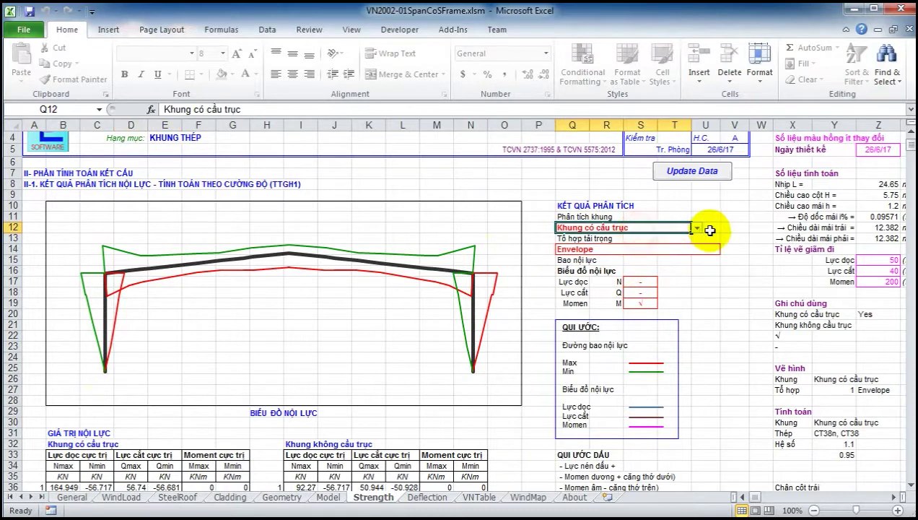
{"action": "left_click", "coordinate": [697, 230]}
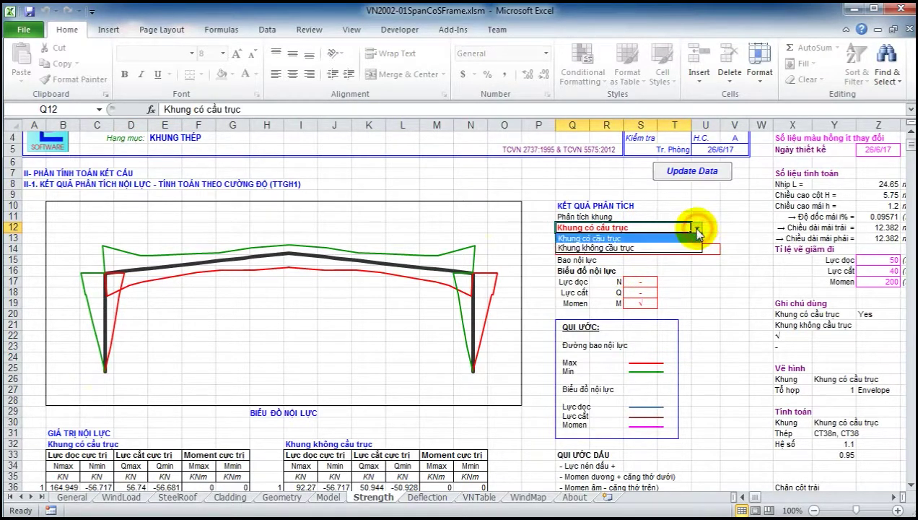
{"action": "left_click", "coordinate": [697, 230]}
{"action": "left_click", "coordinate": [695, 250]}
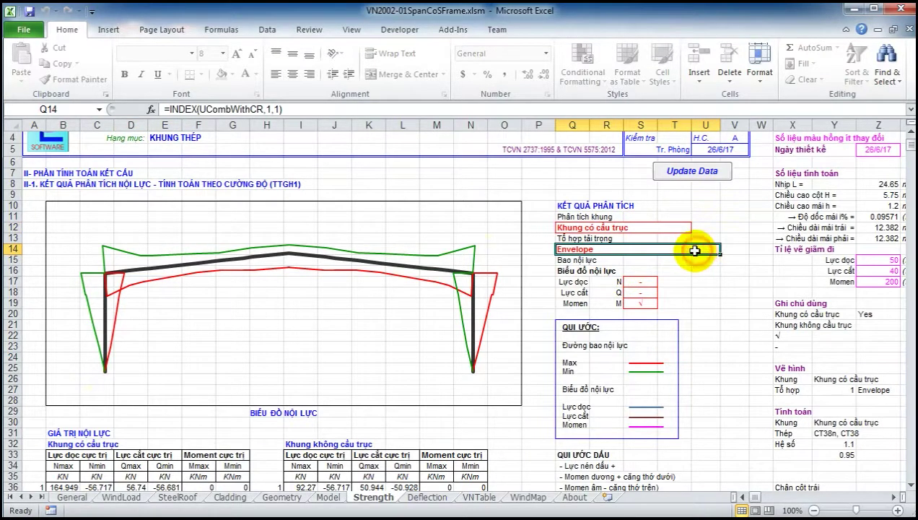
{"action": "left_click", "coordinate": [635, 283]}
{"action": "left_click", "coordinate": [641, 293]}
{"action": "left_click", "coordinate": [648, 304]}
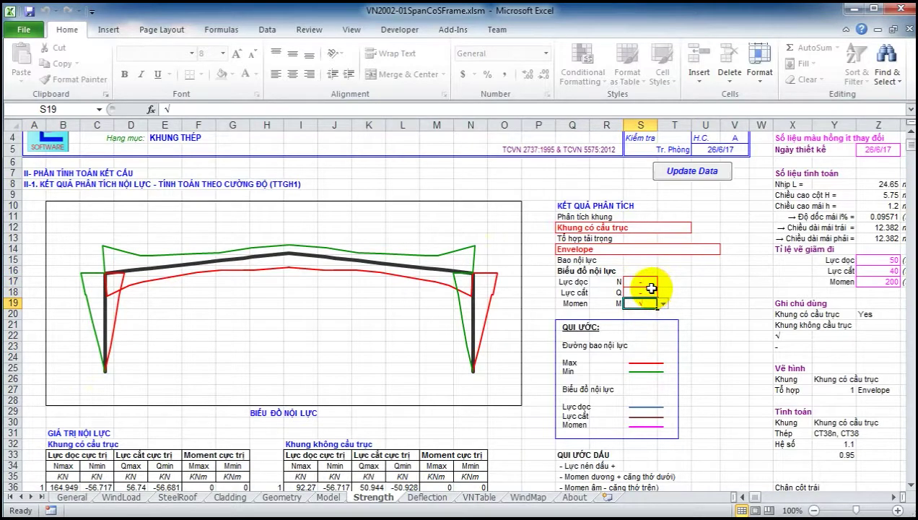
{"action": "left_click", "coordinate": [648, 292]}
{"action": "left_click", "coordinate": [675, 294]}
Review the internal force tables and the column strength, column stability, rafter bending and shear checks on the Strength sheet.
{"action": "scroll", "coordinate": [670, 320], "scroll_direction": "down", "scroll_amount": 6}
{"action": "scroll", "coordinate": [642, 340], "scroll_direction": "down", "scroll_amount": 9}
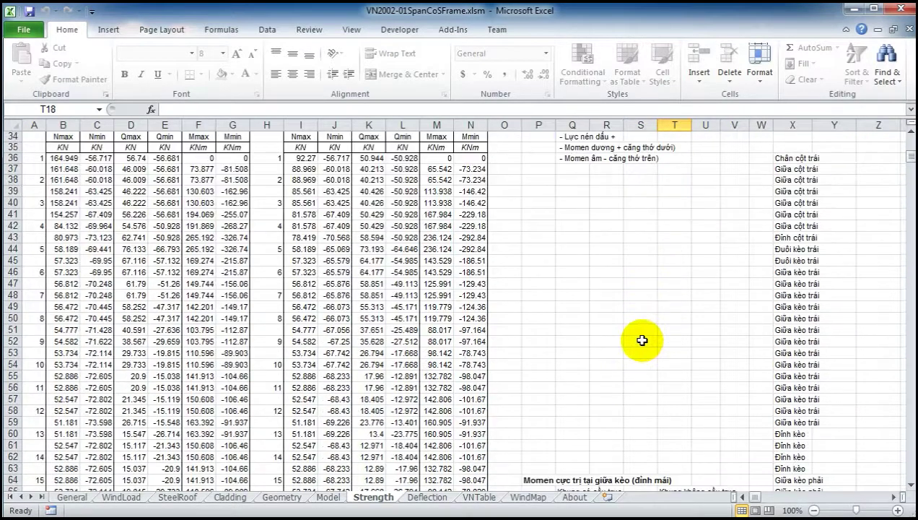
{"action": "scroll", "coordinate": [641, 340], "scroll_direction": "down", "scroll_amount": 12}
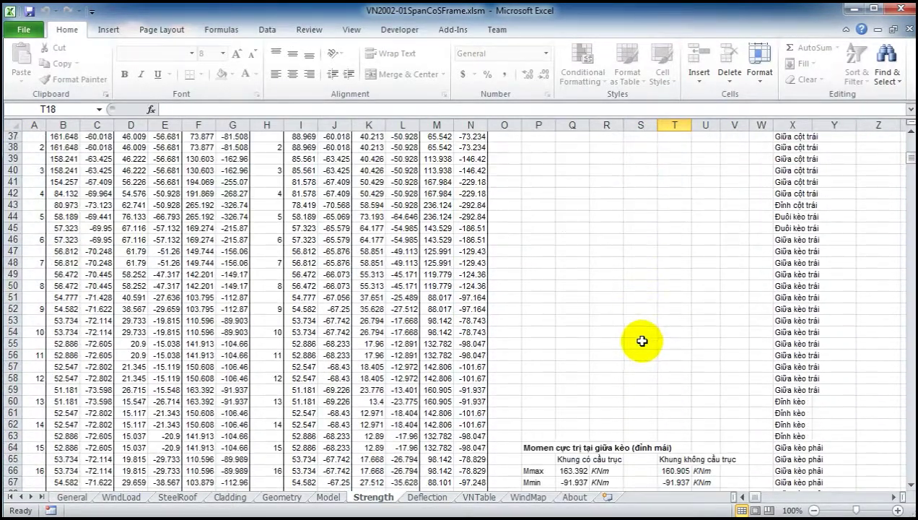
{"action": "scroll", "coordinate": [642, 341], "scroll_direction": "down", "scroll_amount": 6}
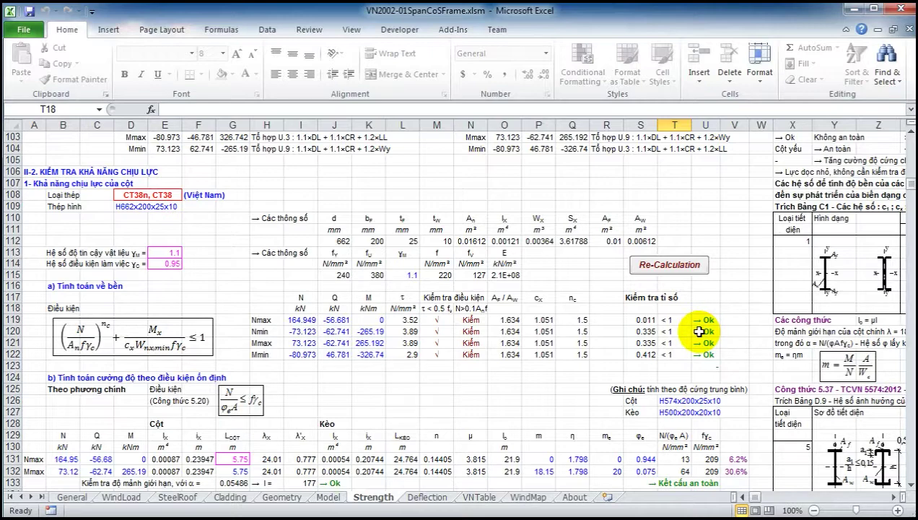
{"action": "scroll", "coordinate": [700, 330], "scroll_direction": "down", "scroll_amount": 2}
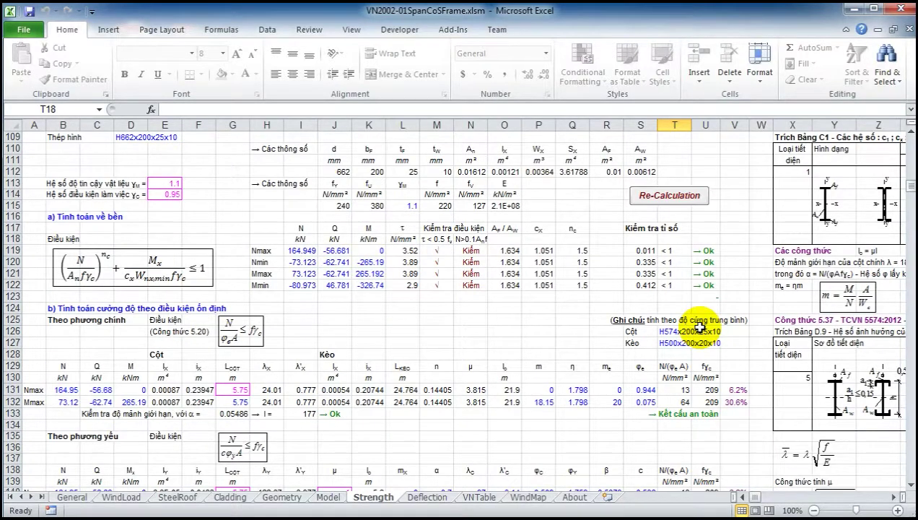
{"action": "scroll", "coordinate": [700, 327], "scroll_direction": "down", "scroll_amount": 14}
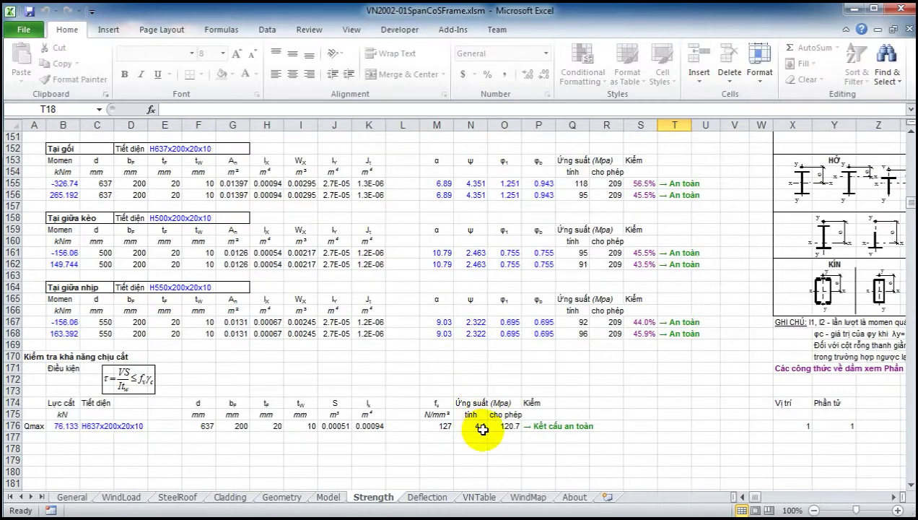
Review the displacement diagram, nodal displacement tables and horizontal and vertical deflection checks on the Deflection sheet.
{"action": "left_click", "coordinate": [438, 497]}
{"action": "scroll", "coordinate": [462, 387], "scroll_direction": "up", "scroll_amount": 14}
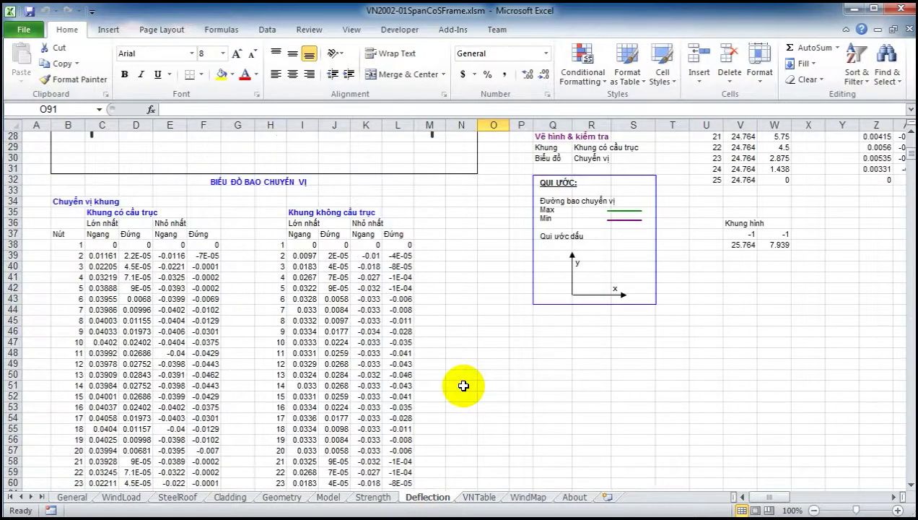
{"action": "scroll", "coordinate": [463, 385], "scroll_direction": "up", "scroll_amount": 9}
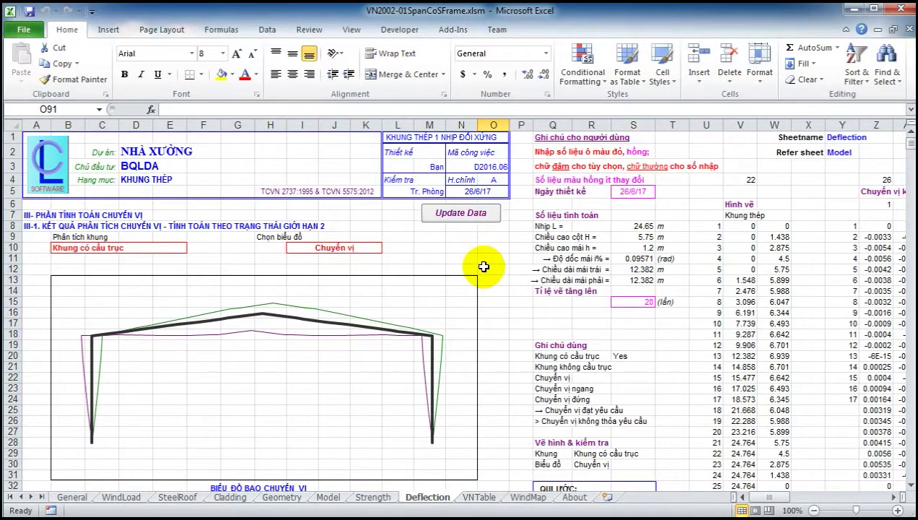
{"action": "scroll", "coordinate": [484, 267], "scroll_direction": "down", "scroll_amount": 20}
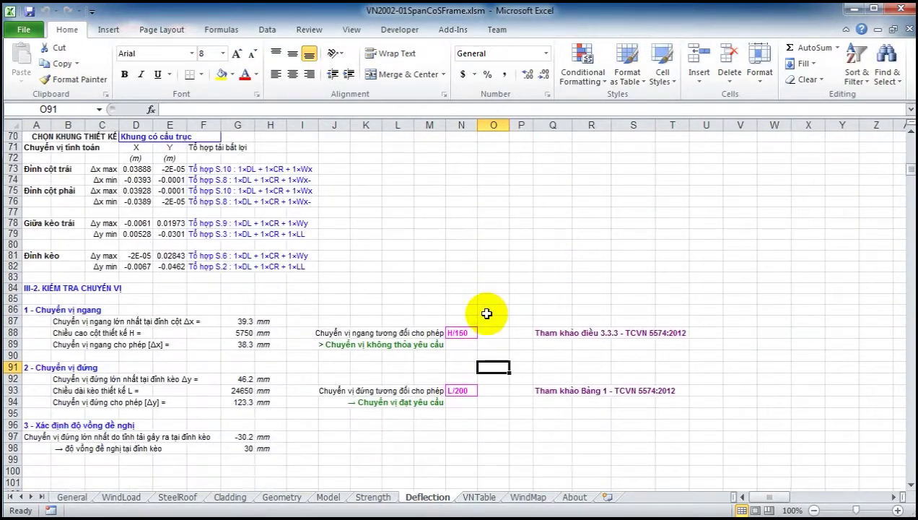
{"action": "scroll", "coordinate": [486, 313], "scroll_direction": "down", "scroll_amount": 3}
{"action": "scroll", "coordinate": [487, 313], "scroll_direction": "up", "scroll_amount": 20}
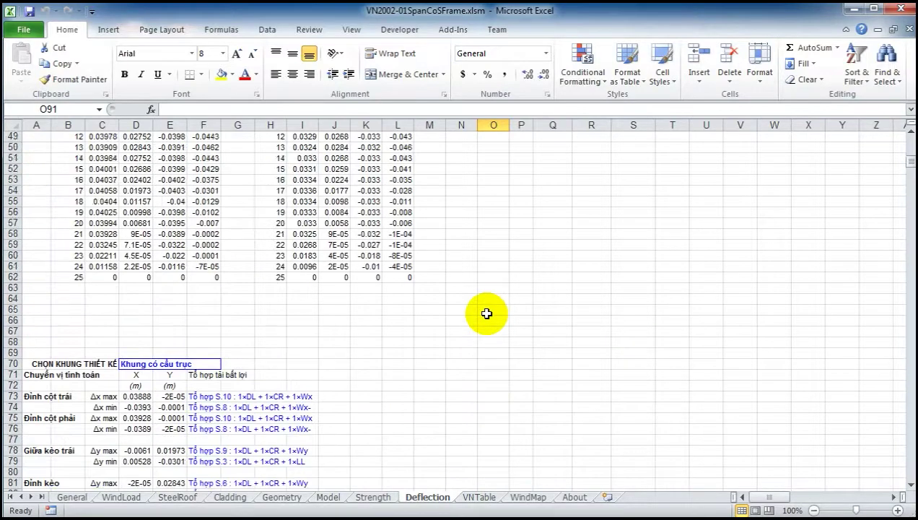
{"action": "scroll", "coordinate": [515, 234], "scroll_direction": "up", "scroll_amount": 1}
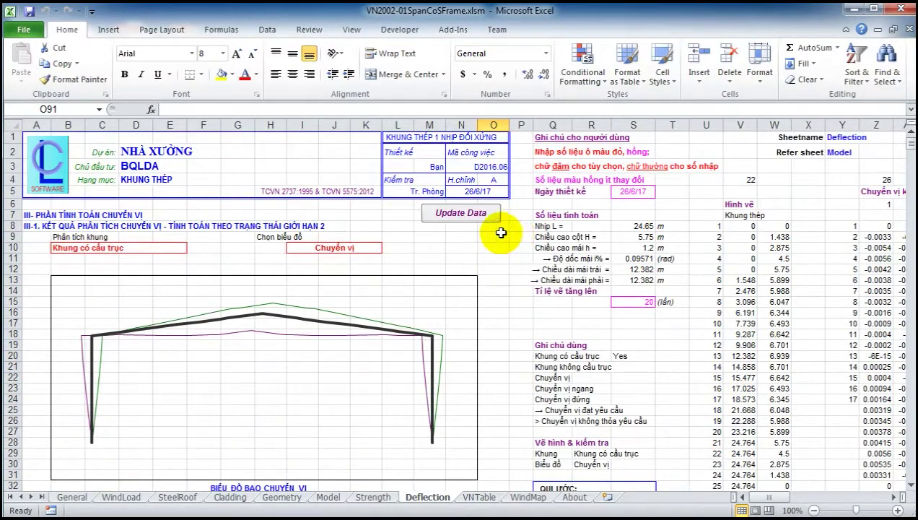
Update the Deflection sheet's data and recheck the horizontal and vertical displacements against their allowable limits.
{"action": "left_click", "coordinate": [471, 213]}
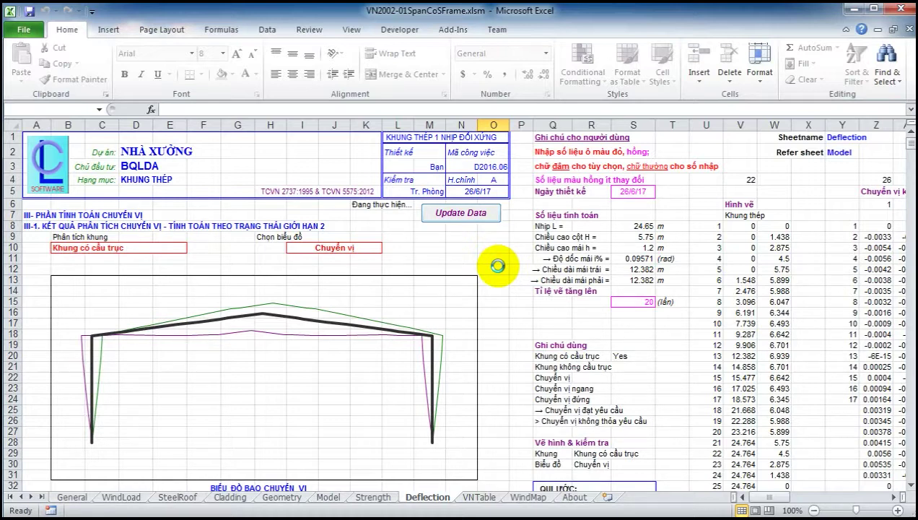
{"action": "scroll", "coordinate": [497, 266], "scroll_direction": "down", "scroll_amount": 14}
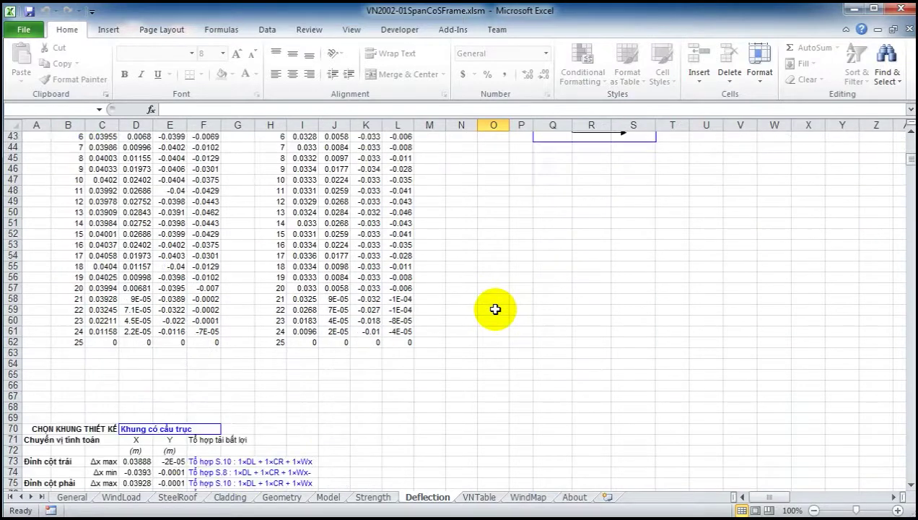
{"action": "scroll", "coordinate": [495, 309], "scroll_direction": "down", "scroll_amount": 8}
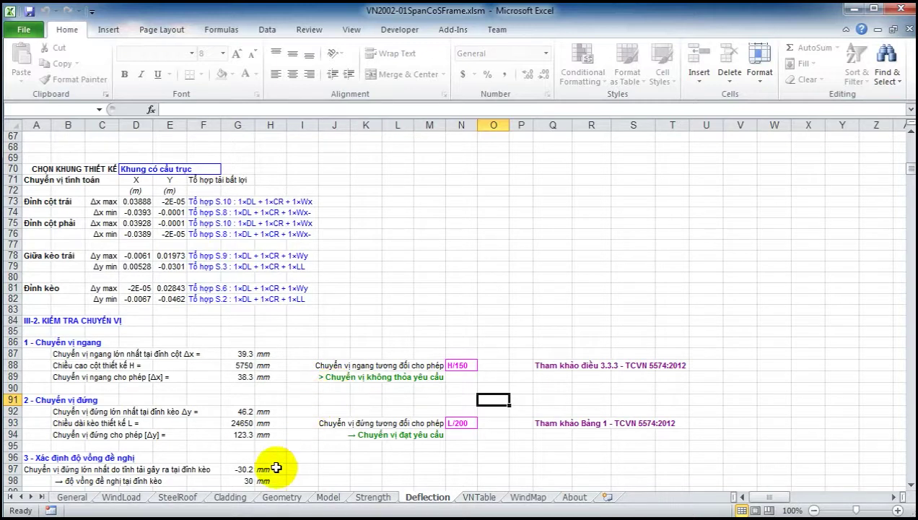
On the Geometry sheet, set the rafter (Kèo) depth d at section 1 to 750 mm and its flange thickness tF to 25 mm.
{"action": "left_click", "coordinate": [292, 497]}
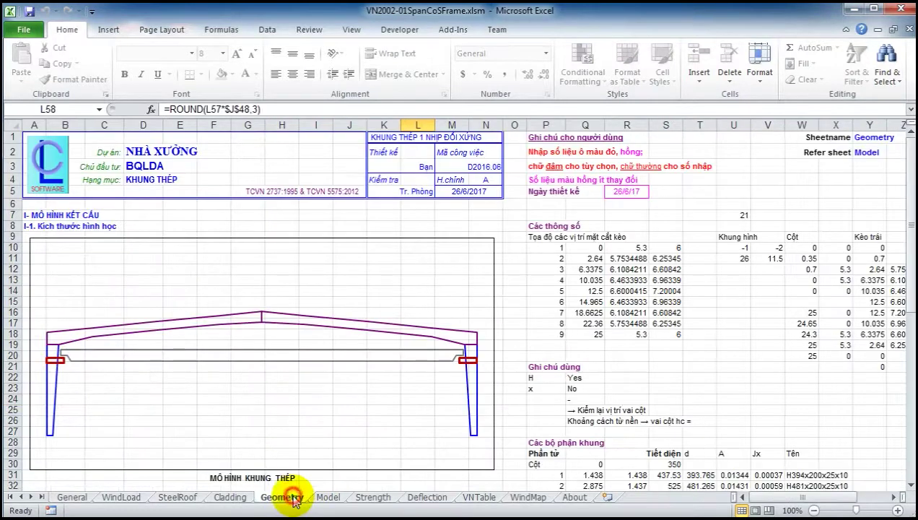
{"action": "scroll", "coordinate": [383, 394], "scroll_direction": "down", "scroll_amount": 9}
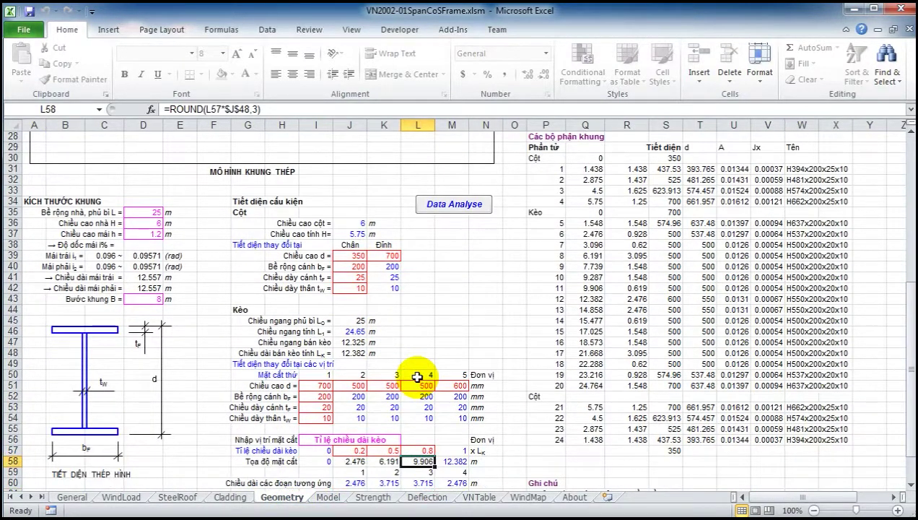
{"action": "scroll", "coordinate": [455, 412], "scroll_direction": "down", "scroll_amount": 1}
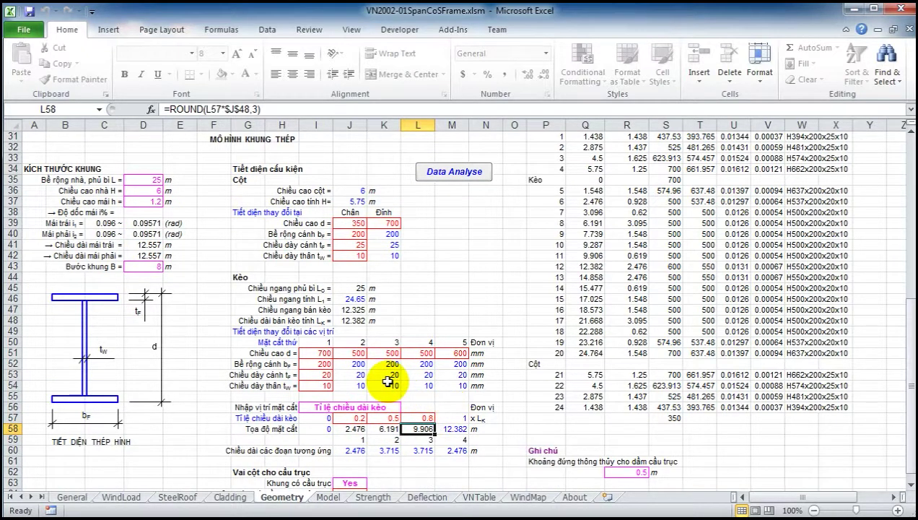
{"action": "left_click", "coordinate": [326, 354]}
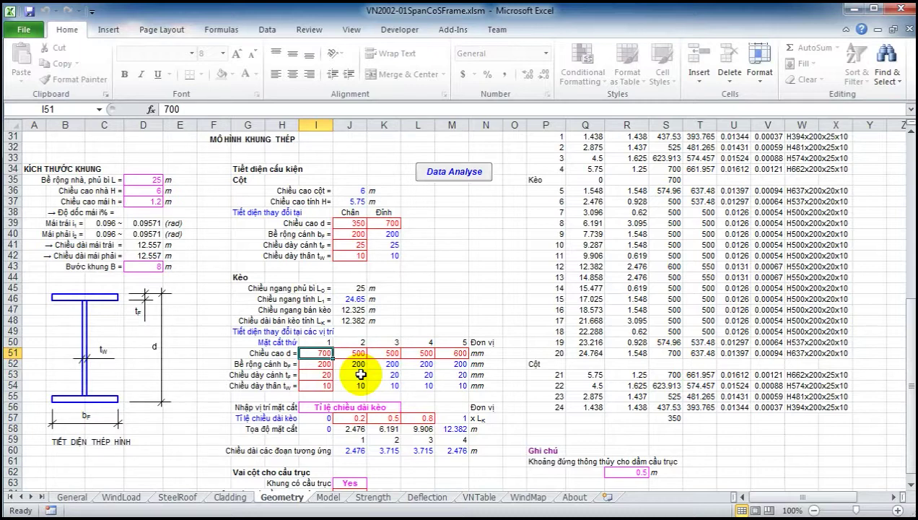
{"action": "type", "text": "750"}
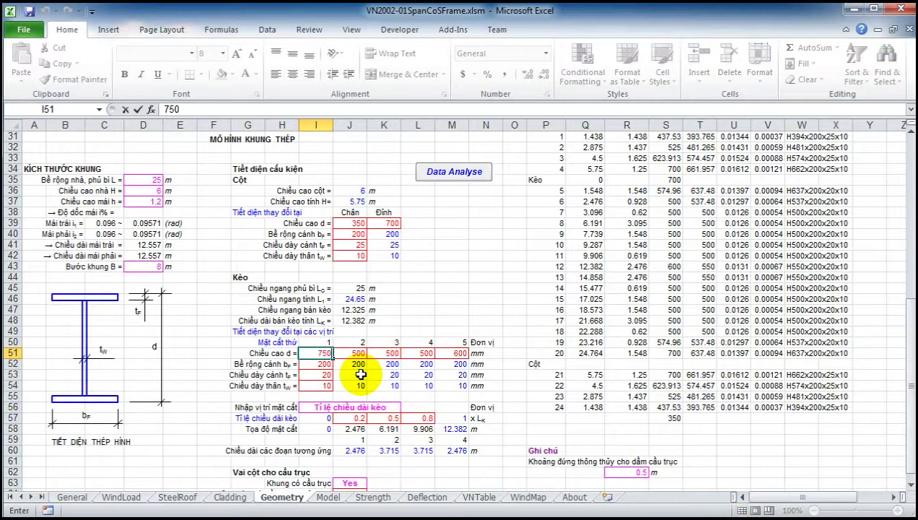
{"action": "key", "text": "Return"}
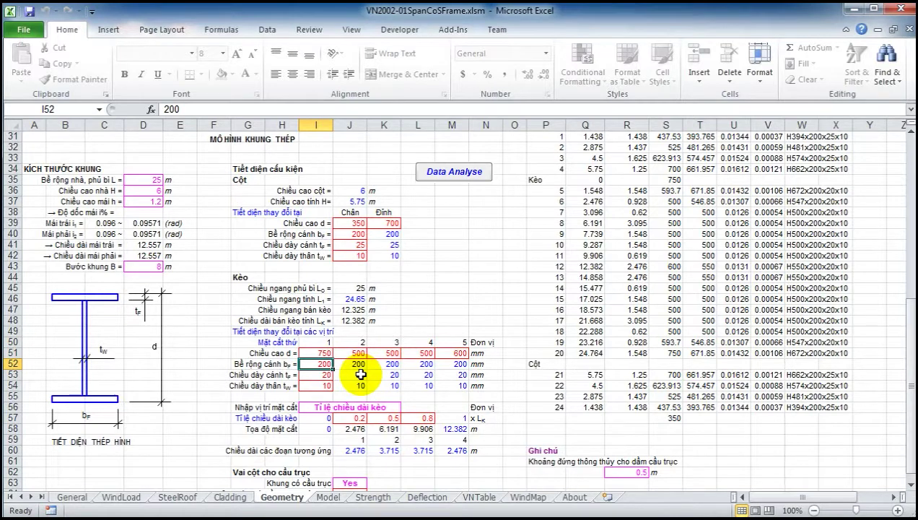
{"action": "left_click", "coordinate": [324, 375]}
{"action": "type", "text": "2"}
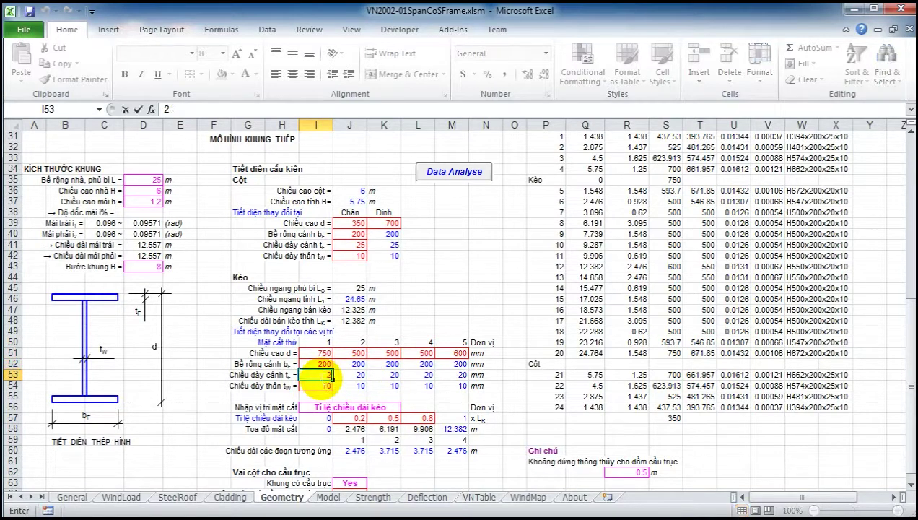
{"action": "type", "text": "5"}
{"action": "key", "text": "Return"}
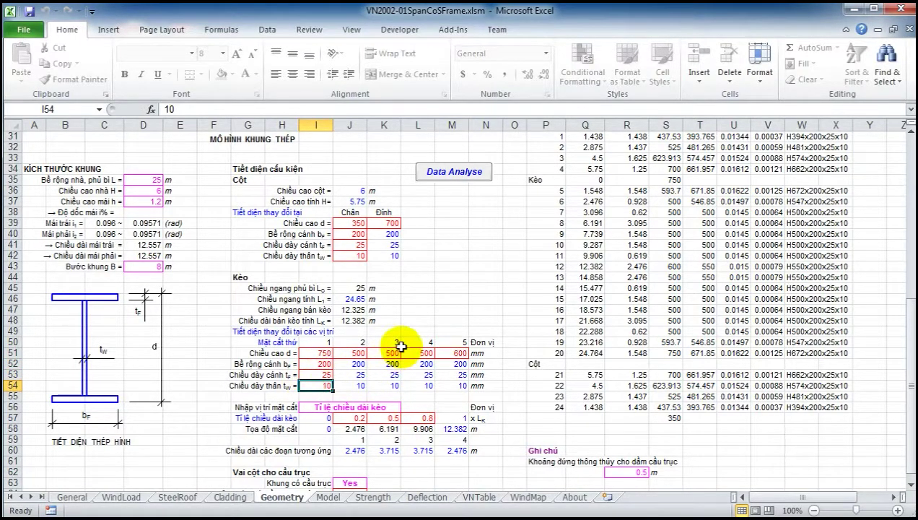
{"action": "scroll", "coordinate": [401, 346], "scroll_direction": "up", "scroll_amount": 2}
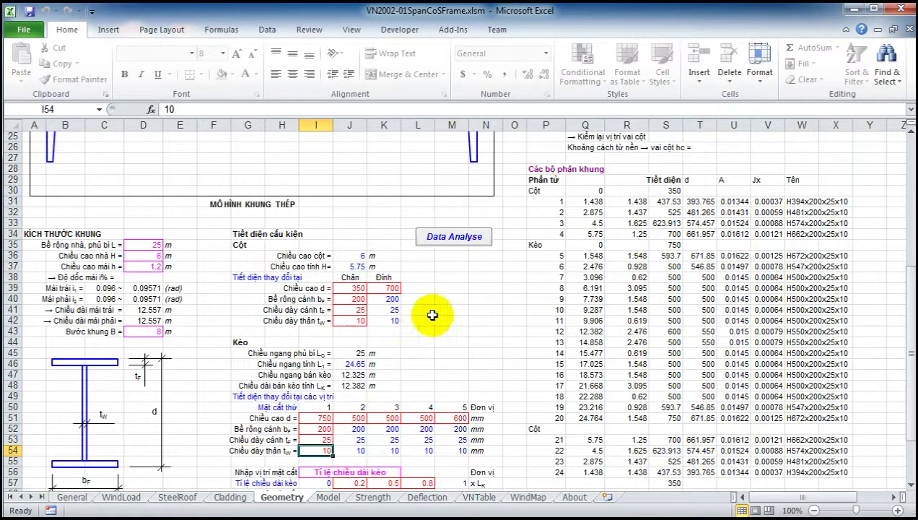
Run Data Analyse on the Geometry sheet for the revised sections and inspect the frame model drawing.
{"action": "left_click", "coordinate": [455, 239]}
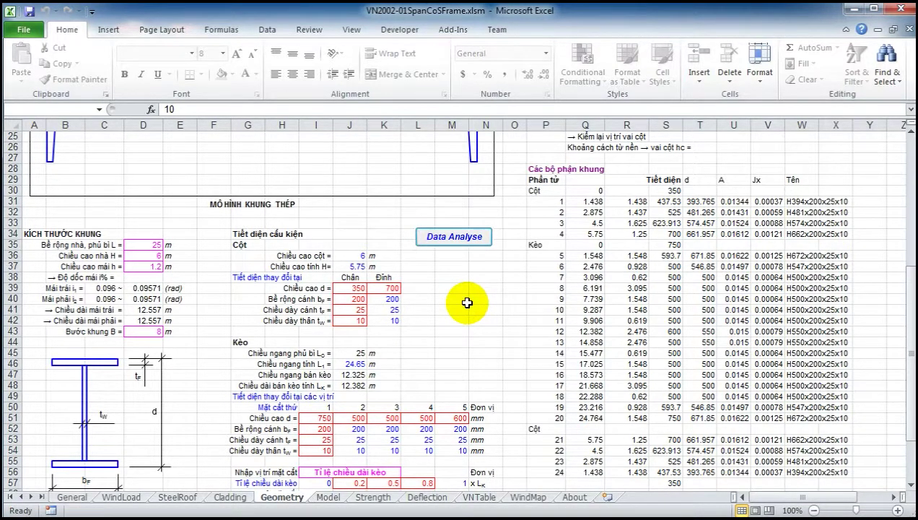
{"action": "scroll", "coordinate": [467, 304], "scroll_direction": "down", "scroll_amount": 1}
{"action": "scroll", "coordinate": [467, 303], "scroll_direction": "up", "scroll_amount": 9}
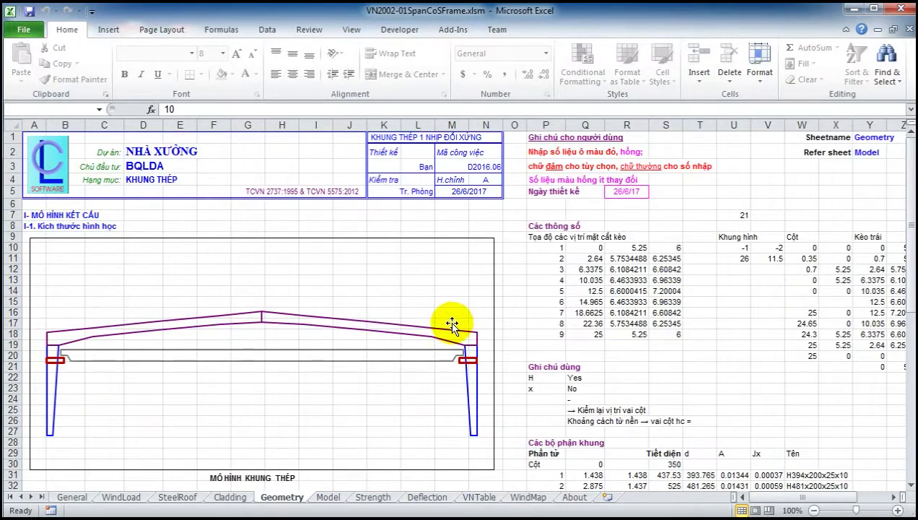
Run Re-Analysis of the frame on the Model sheet with the updated section dimensions.
{"action": "left_click", "coordinate": [329, 497]}
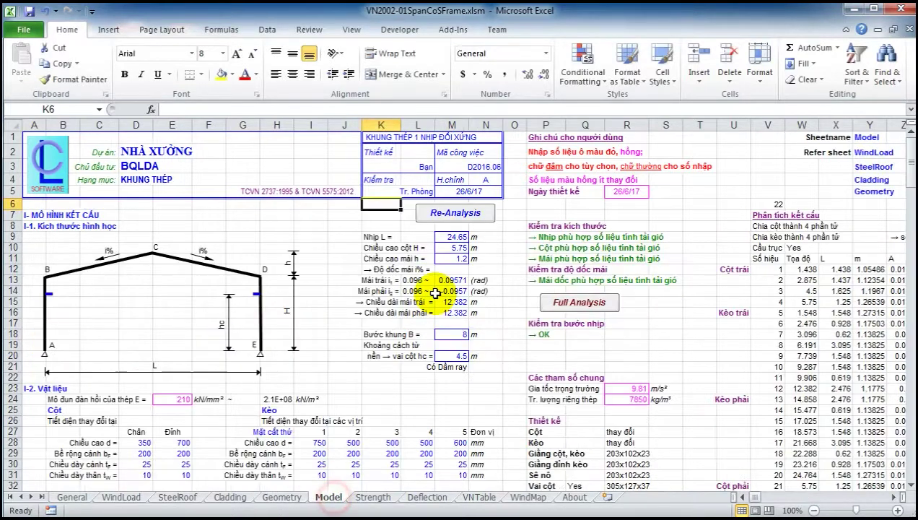
{"action": "left_click", "coordinate": [462, 213]}
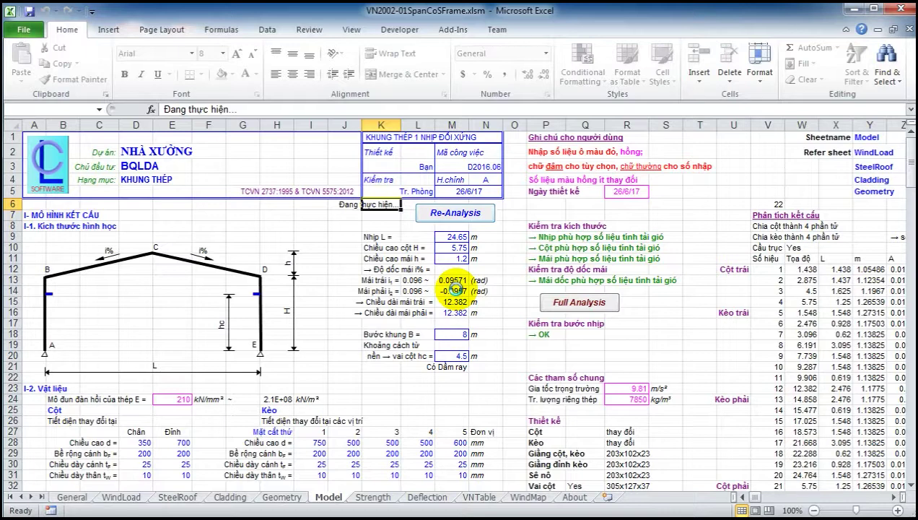
{"action": "left_click", "coordinate": [388, 213]}
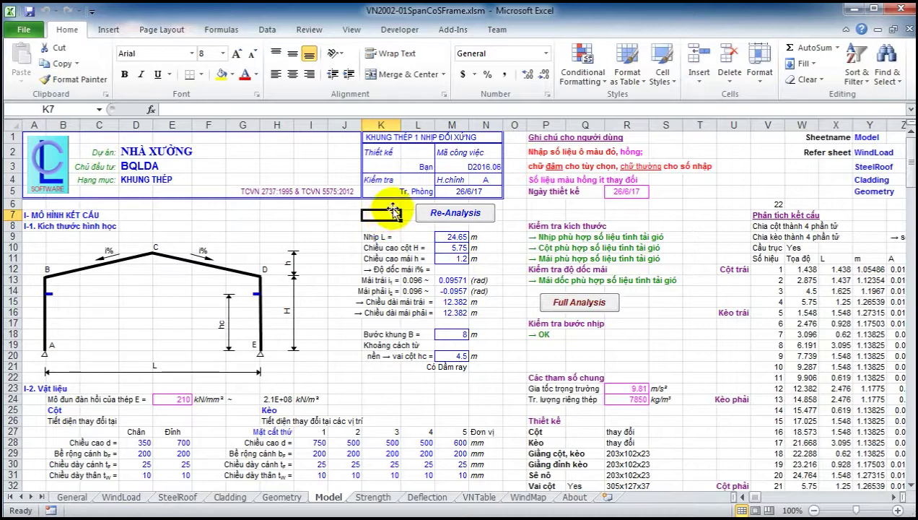
{"action": "left_click", "coordinate": [392, 207]}
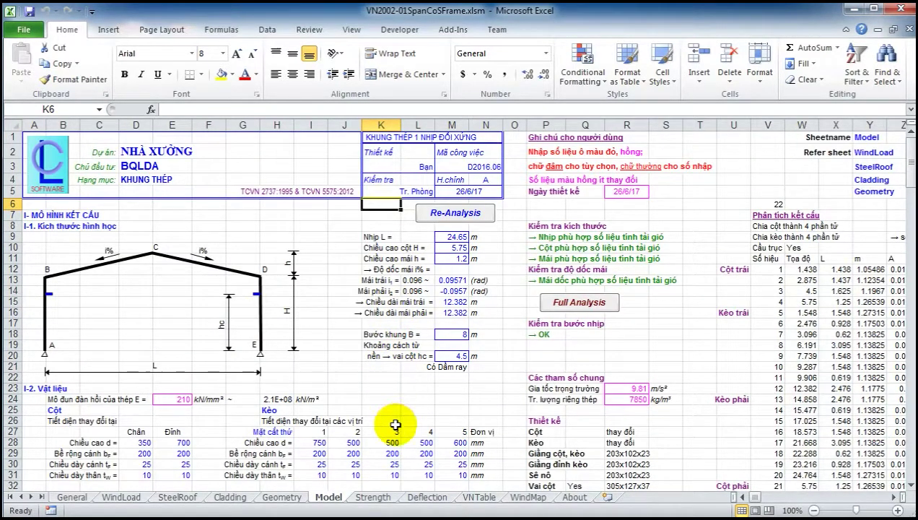
Recheck the column and rafter verifications on the Strength sheet and the horizontal and vertical displacement checks on the Deflection sheet.
{"action": "left_click", "coordinate": [375, 498]}
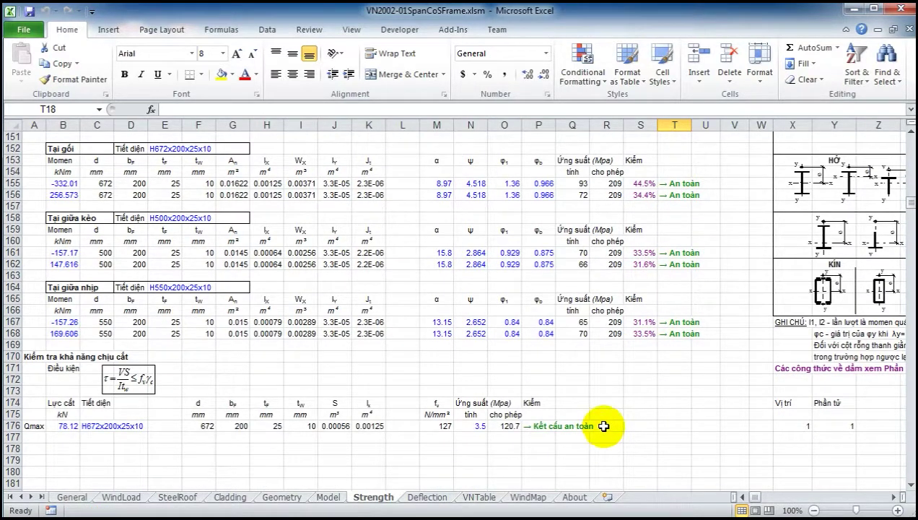
{"action": "scroll", "coordinate": [614, 368], "scroll_direction": "up", "scroll_amount": 13}
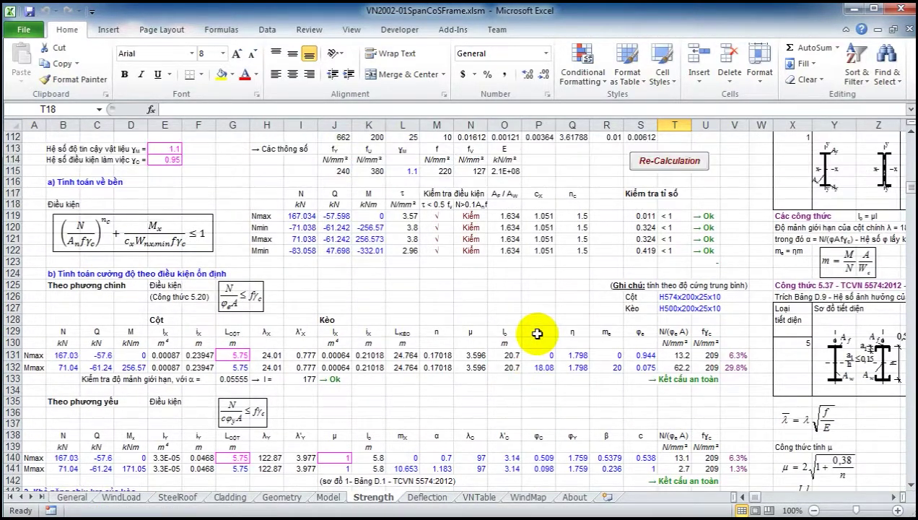
{"action": "left_click", "coordinate": [434, 497]}
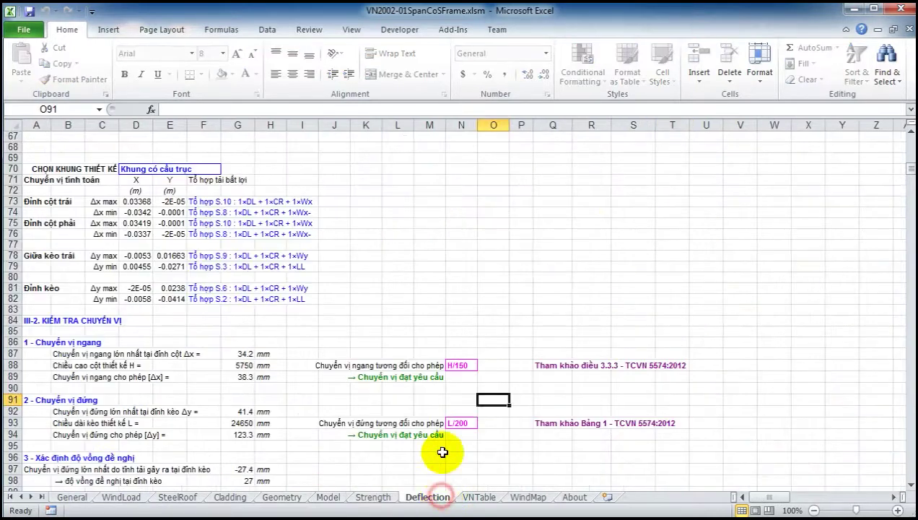
{"action": "scroll", "coordinate": [461, 375], "scroll_direction": "down", "scroll_amount": 2}
{"action": "scroll", "coordinate": [366, 341], "scroll_direction": "up", "scroll_amount": 2}
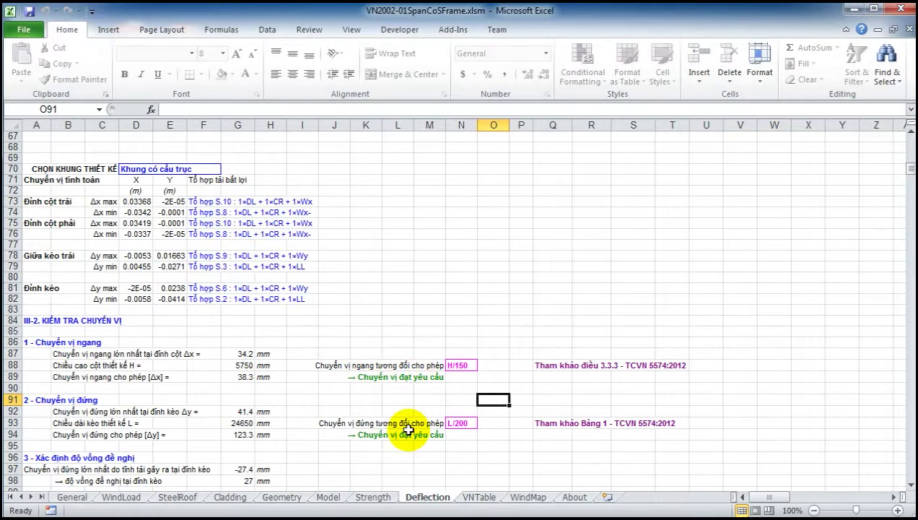
{"action": "scroll", "coordinate": [255, 388], "scroll_direction": "down", "scroll_amount": 1}
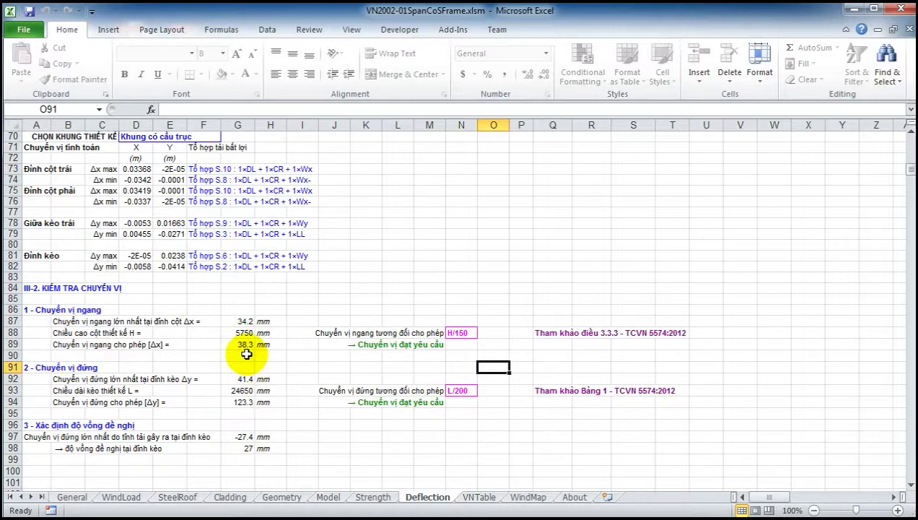
Set the Deflection sheet's diagram selection (Chọn biểu đồ) to horizontal displacement, Chuyển vị ngang.
{"action": "scroll", "coordinate": [369, 387], "scroll_direction": "up", "scroll_amount": 19}
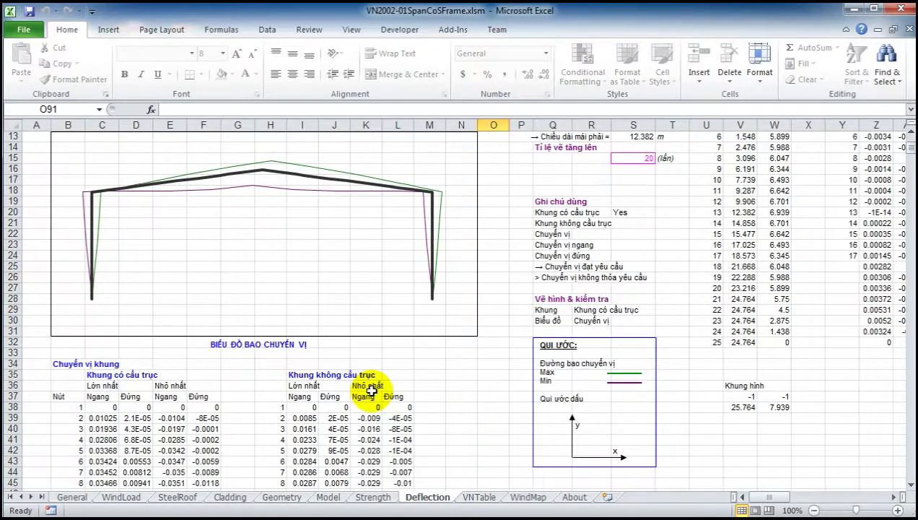
{"action": "scroll", "coordinate": [369, 387], "scroll_direction": "up", "scroll_amount": 4}
{"action": "left_click", "coordinate": [375, 248]}
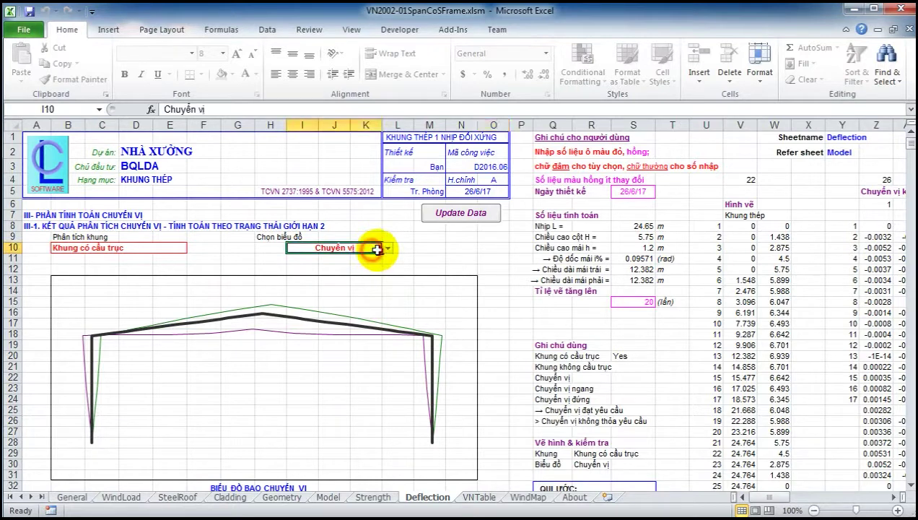
{"action": "left_click", "coordinate": [390, 247]}
{"action": "left_click", "coordinate": [361, 267]}
{"action": "left_click", "coordinate": [436, 257]}
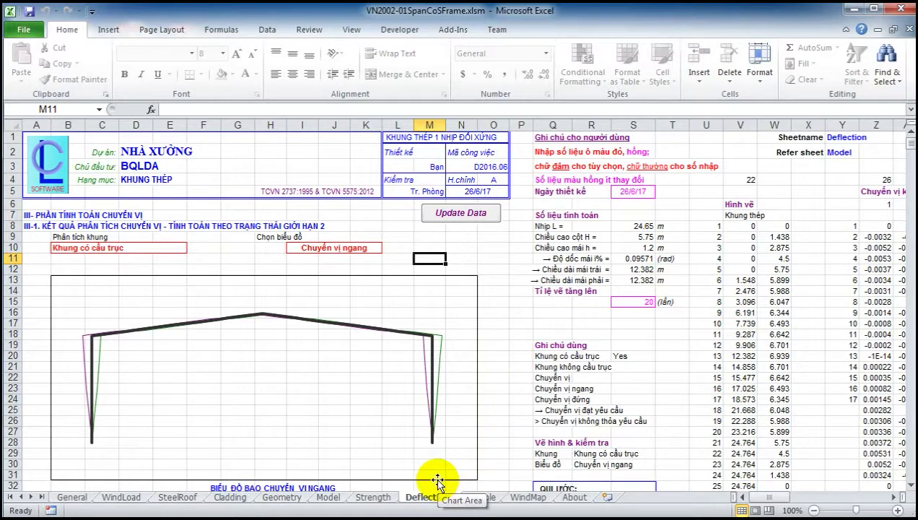
Review the frame model drawing and frame dimension inputs on the Geometry sheet.
{"action": "left_click", "coordinate": [282, 497]}
{"action": "scroll", "coordinate": [412, 383], "scroll_direction": "down", "scroll_amount": 1}
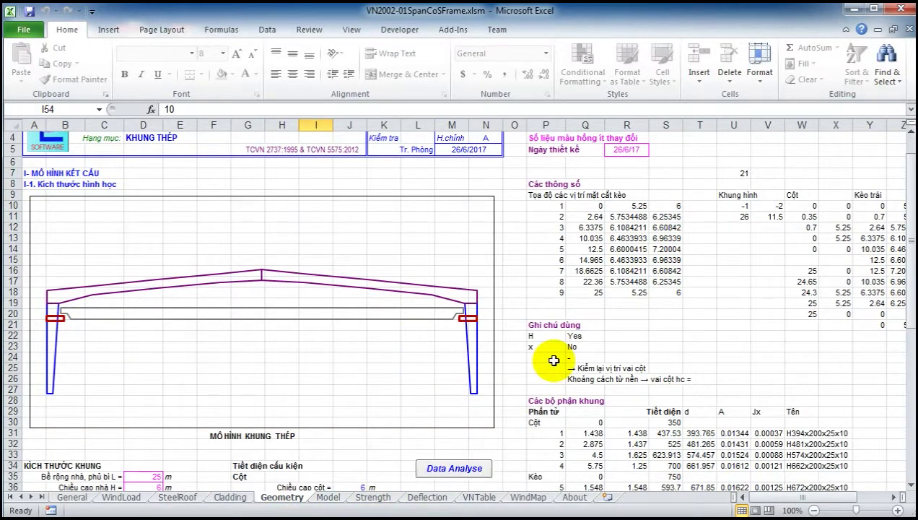
{"action": "scroll", "coordinate": [553, 361], "scroll_direction": "down", "scroll_amount": 2}
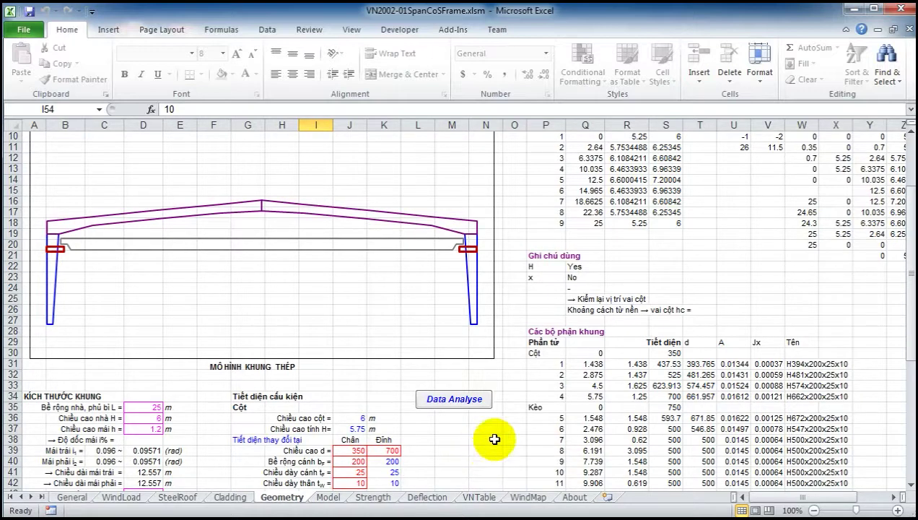
{"action": "scroll", "coordinate": [563, 396], "scroll_direction": "up", "scroll_amount": 3}
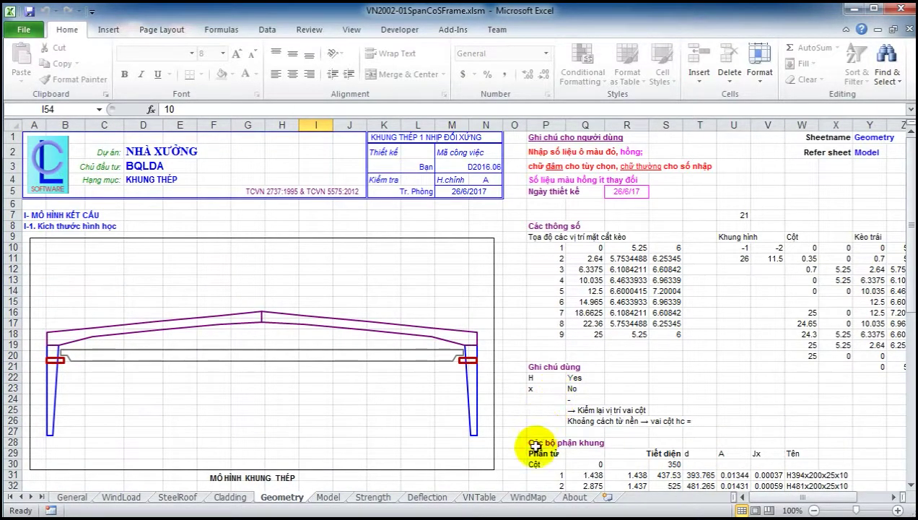
Review the Strength sheet's printed pages in Page Layout view, return to Normal view and look over the diagram scale parameters.
{"action": "left_click", "coordinate": [375, 497]}
{"action": "scroll", "coordinate": [423, 474], "scroll_direction": "up", "scroll_amount": 8}
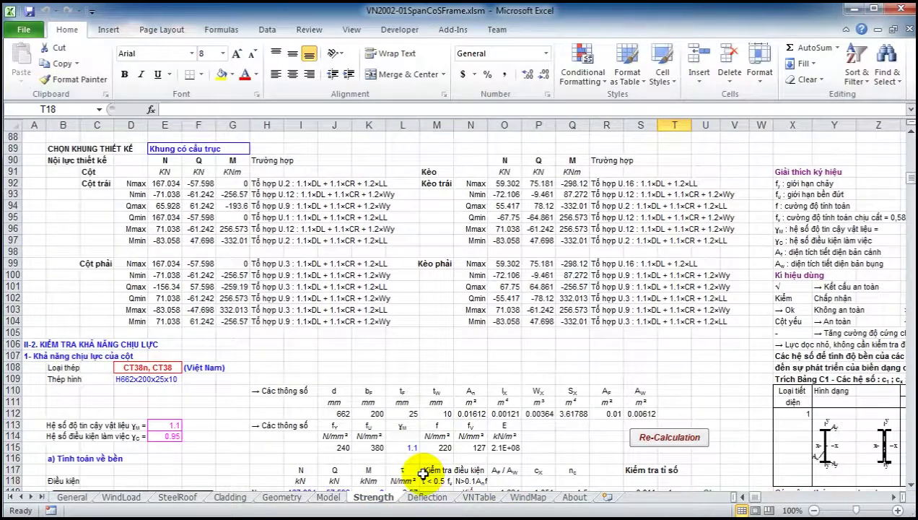
{"action": "scroll", "coordinate": [422, 474], "scroll_direction": "up", "scroll_amount": 20}
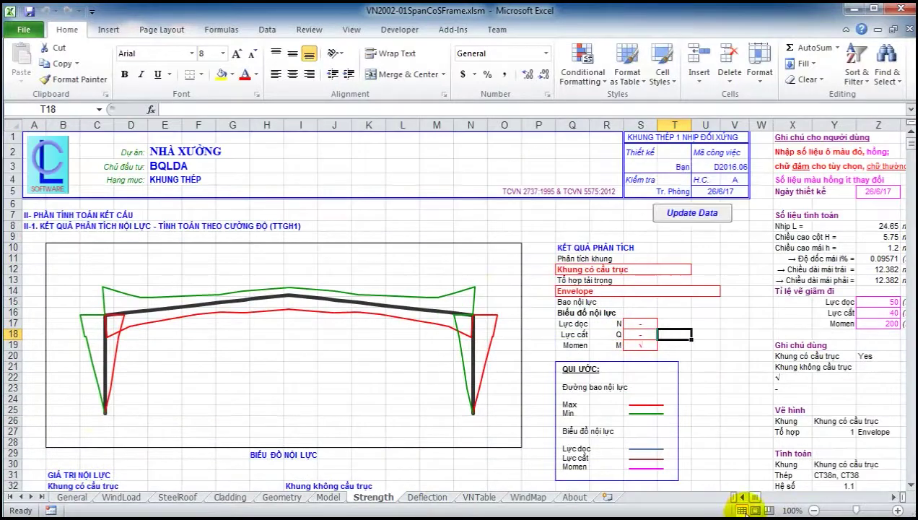
{"action": "left_click", "coordinate": [755, 508]}
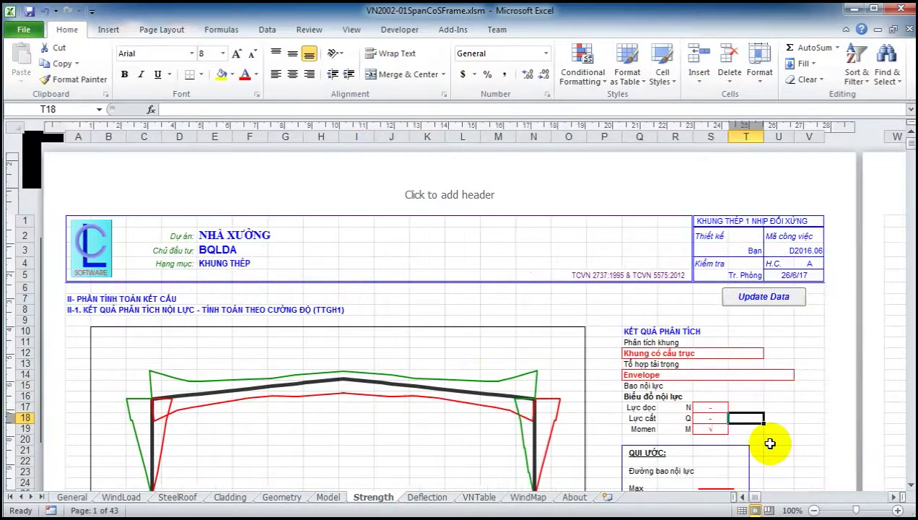
{"action": "scroll", "coordinate": [768, 440], "scroll_direction": "down", "scroll_amount": 9}
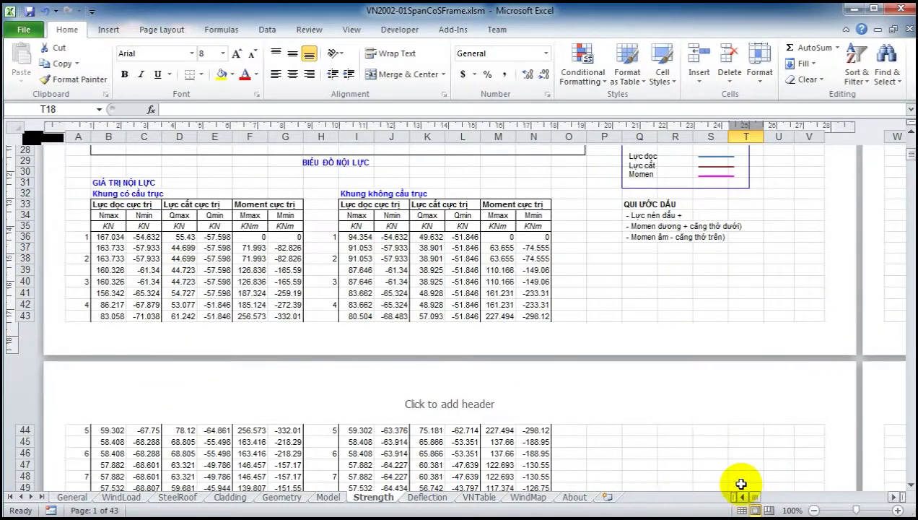
{"action": "scroll", "coordinate": [708, 309], "scroll_direction": "up", "scroll_amount": 5}
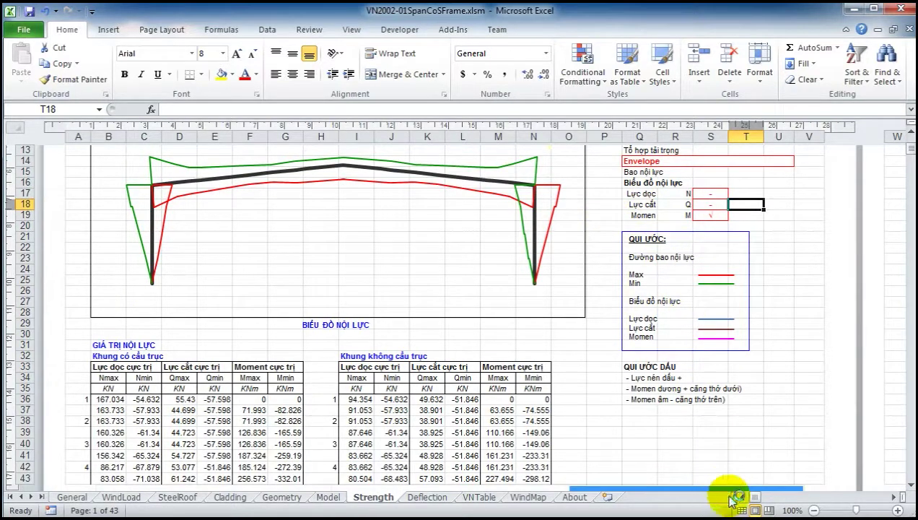
{"action": "scroll", "coordinate": [652, 334], "scroll_direction": "up", "scroll_amount": 5}
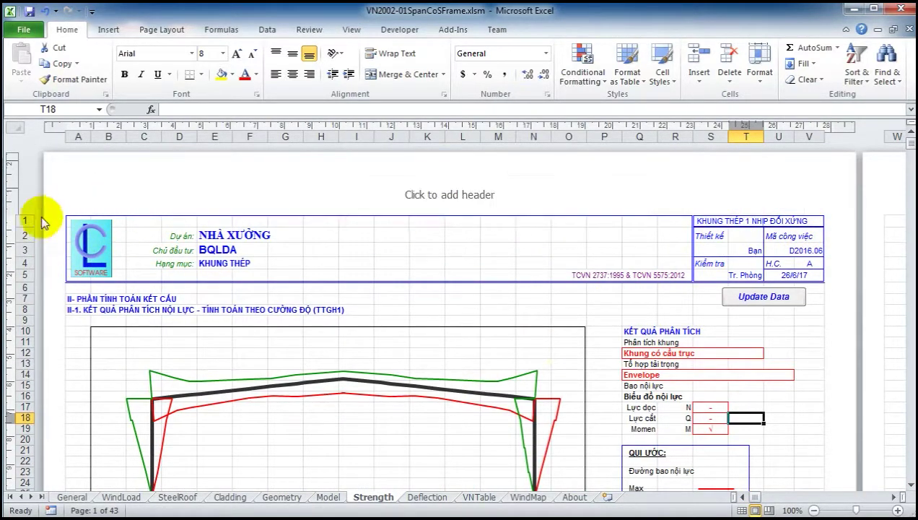
{"action": "scroll", "coordinate": [785, 360], "scroll_direction": "down", "scroll_amount": 15}
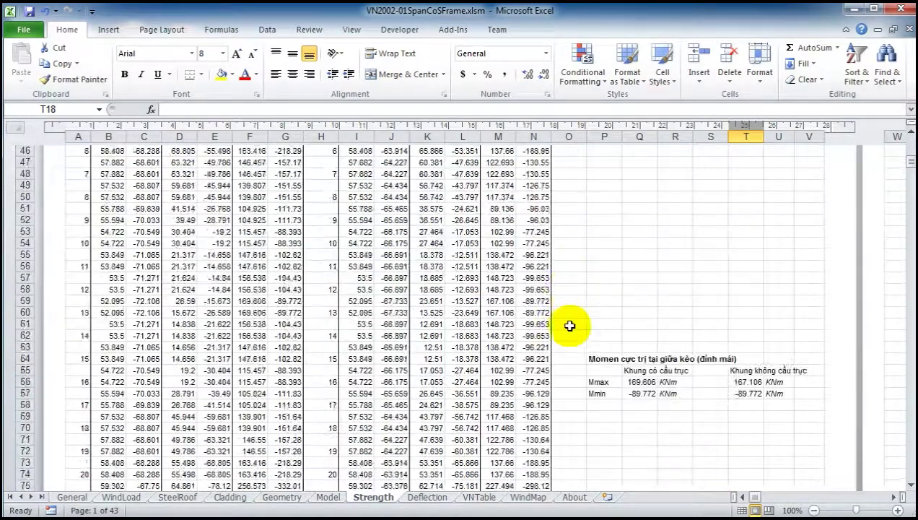
{"action": "scroll", "coordinate": [569, 329], "scroll_direction": "down", "scroll_amount": 15}
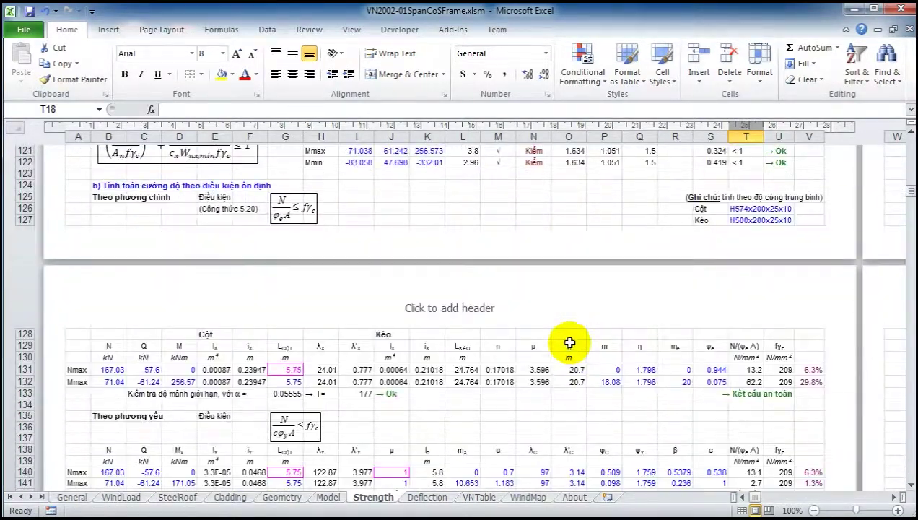
{"action": "scroll", "coordinate": [570, 342], "scroll_direction": "down", "scroll_amount": 8}
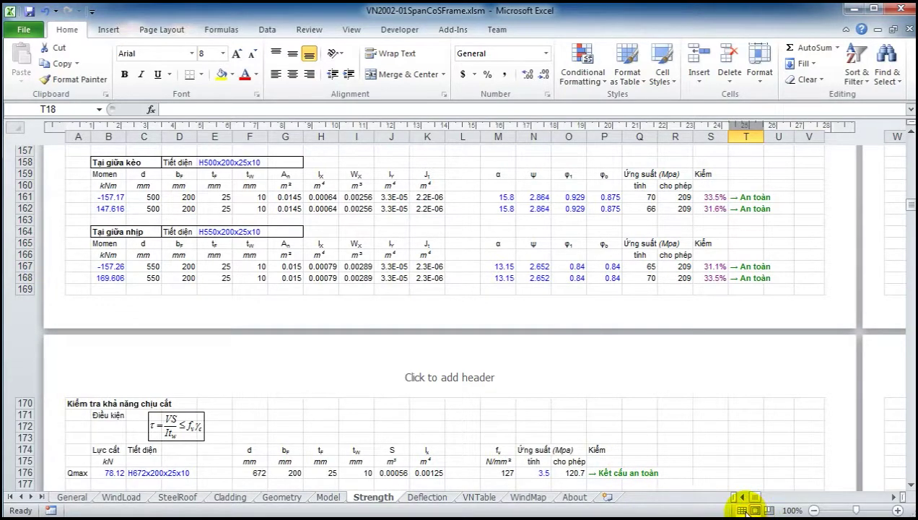
{"action": "left_click", "coordinate": [743, 511]}
{"action": "scroll", "coordinate": [625, 375], "scroll_direction": "up", "scroll_amount": 6}
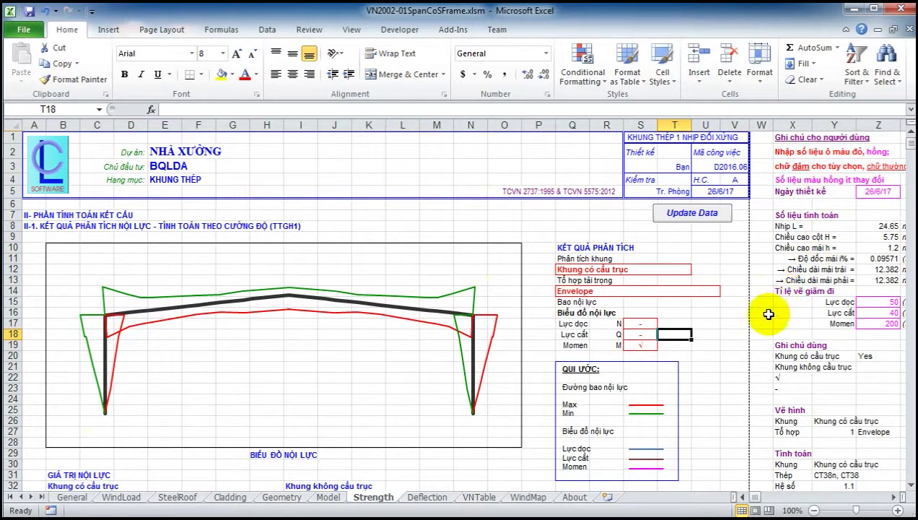
{"action": "left_click", "coordinate": [895, 503]}
{"action": "left_click", "coordinate": [895, 503]}
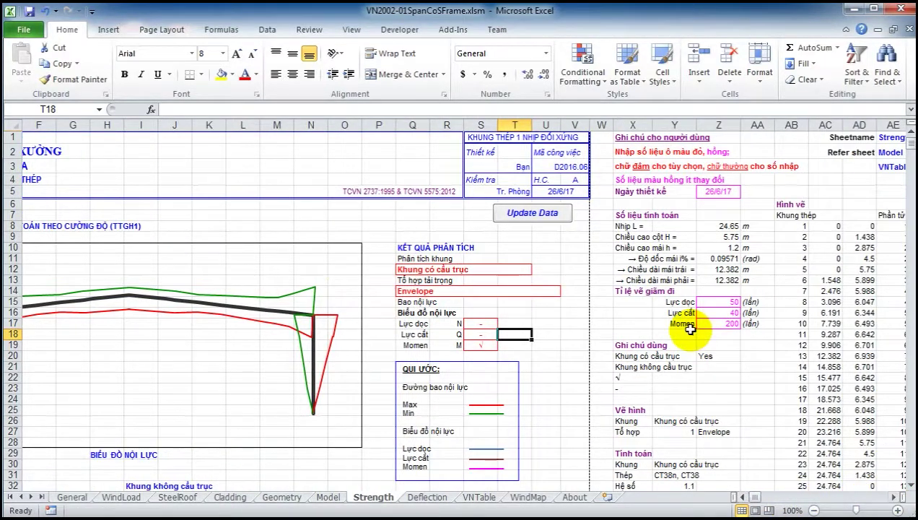
Review the Deflection sheet's diagram, displacement tables and checks in Page Layout view, then return to Normal view.
{"action": "left_click", "coordinate": [429, 497]}
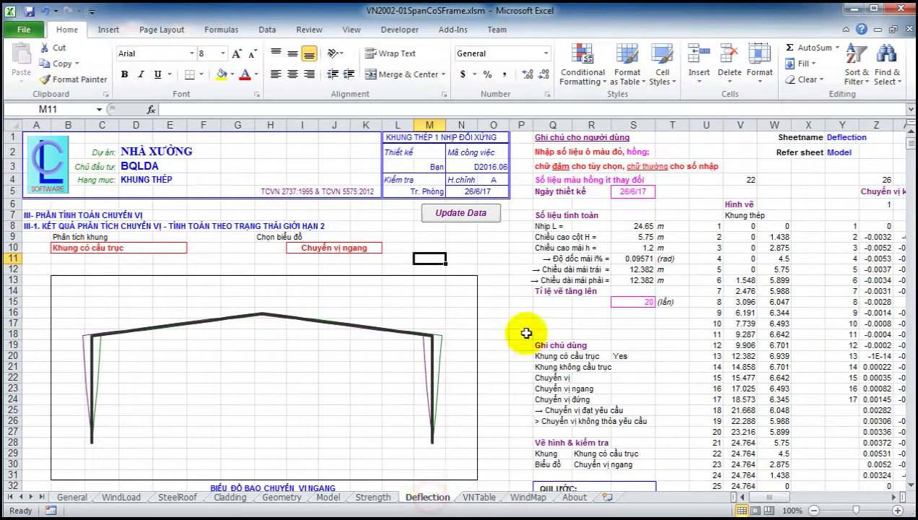
{"action": "left_click", "coordinate": [755, 511]}
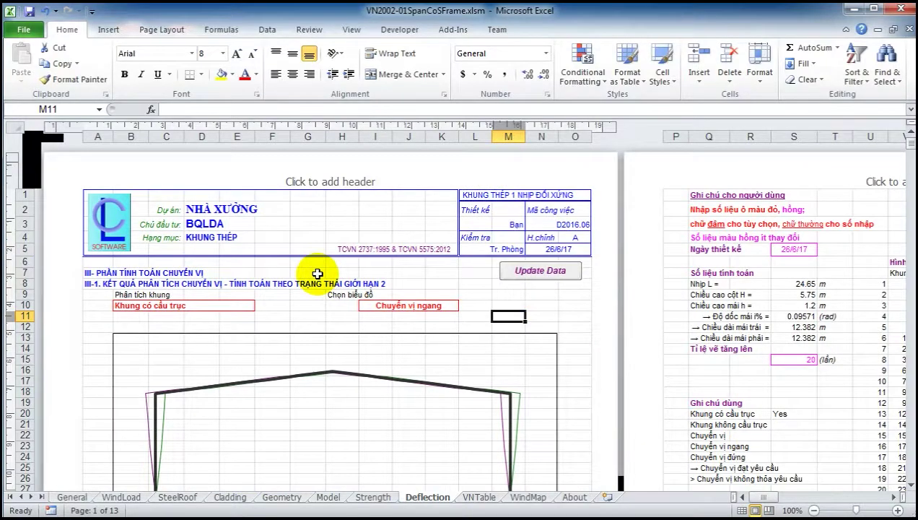
{"action": "scroll", "coordinate": [311, 276], "scroll_direction": "down", "scroll_amount": 2}
{"action": "scroll", "coordinate": [376, 242], "scroll_direction": "down", "scroll_amount": 20}
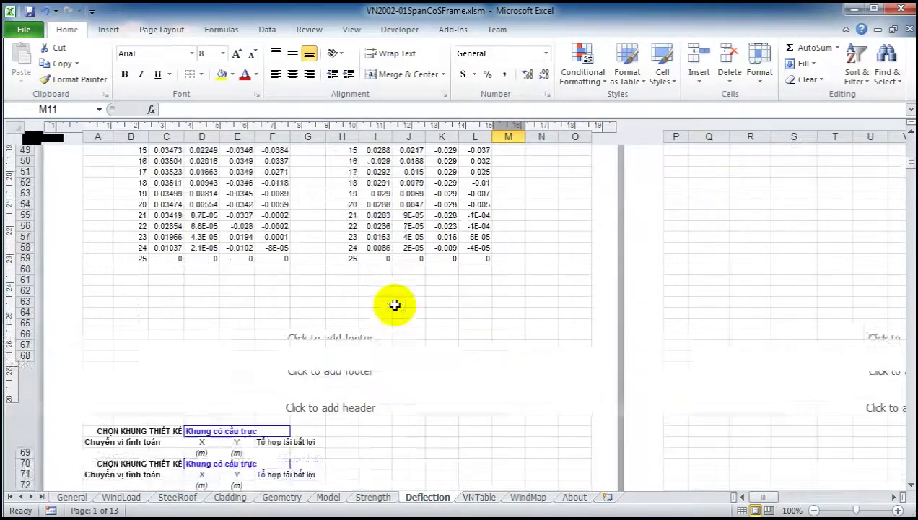
{"action": "scroll", "coordinate": [396, 304], "scroll_direction": "down", "scroll_amount": 10}
{"action": "scroll", "coordinate": [358, 207], "scroll_direction": "up", "scroll_amount": 20}
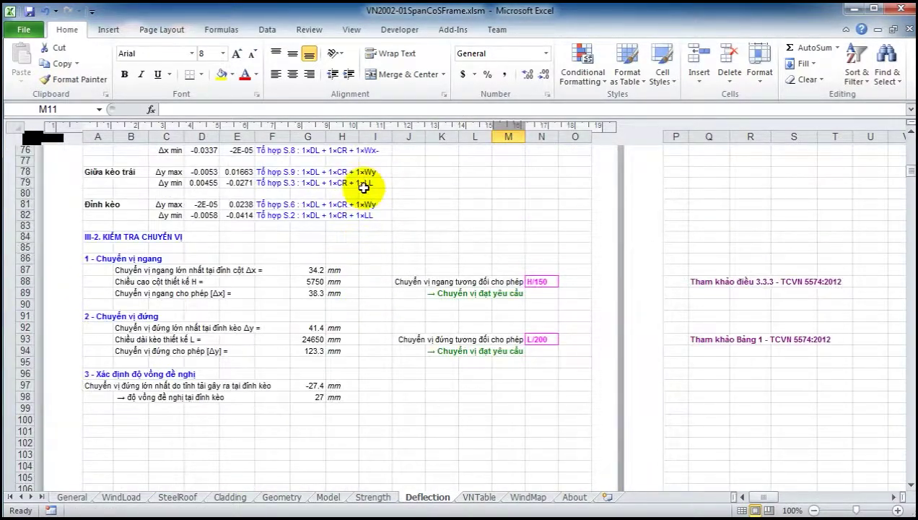
{"action": "scroll", "coordinate": [374, 288], "scroll_direction": "down", "scroll_amount": 6}
{"action": "scroll", "coordinate": [384, 364], "scroll_direction": "up", "scroll_amount": 20}
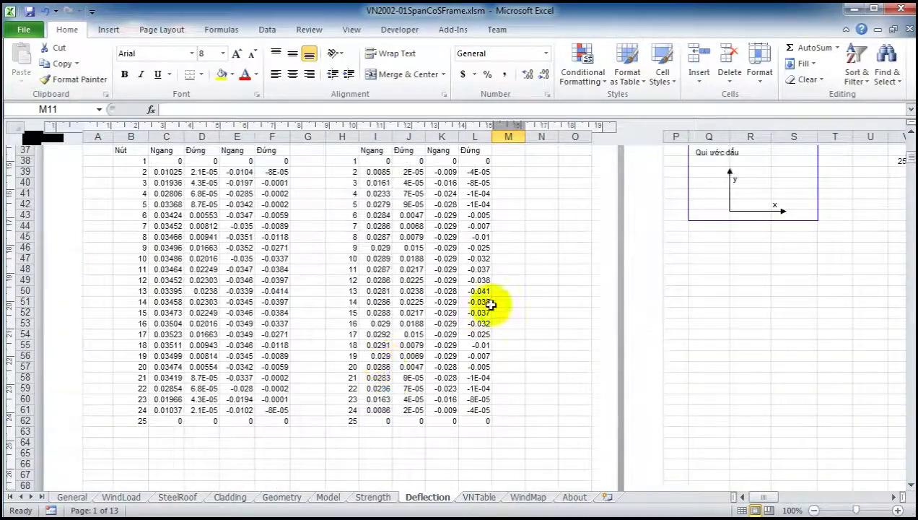
{"action": "scroll", "coordinate": [650, 419], "scroll_direction": "up", "scroll_amount": 2}
{"action": "left_click", "coordinate": [743, 509]}
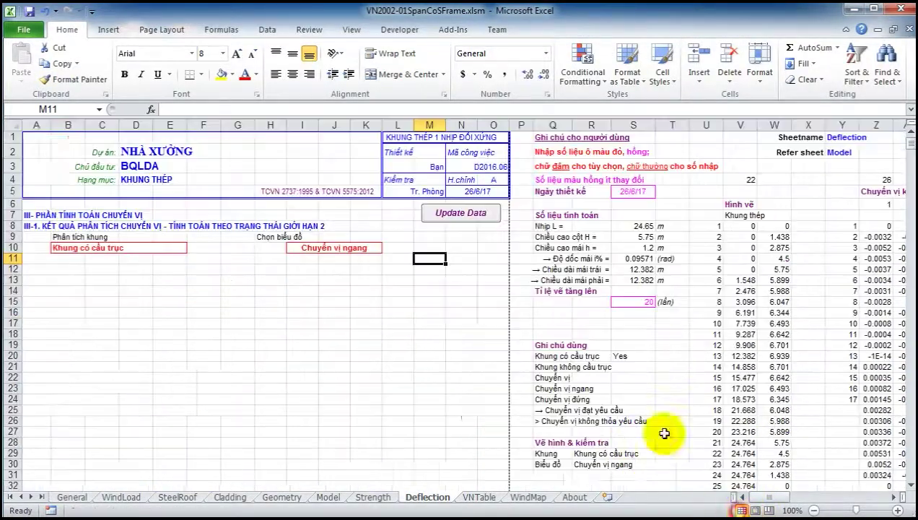
{"action": "mouse_move", "coordinate": [438, 344]}
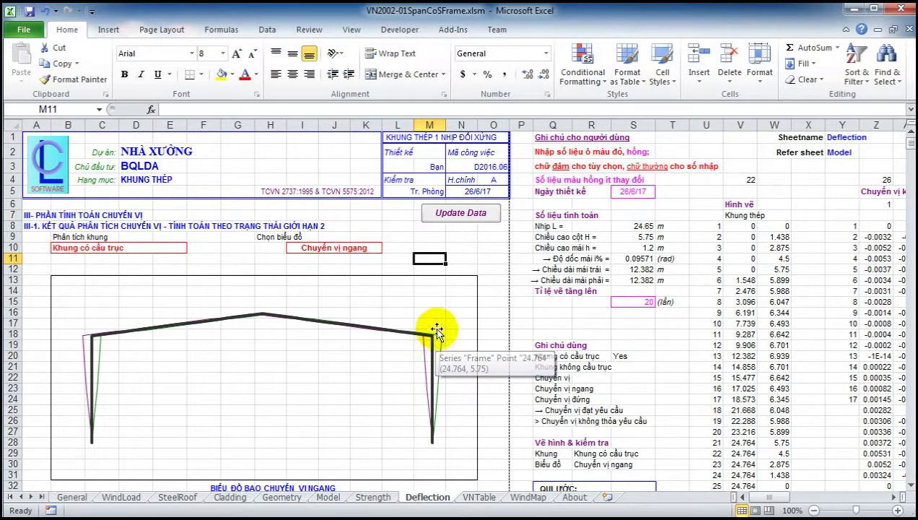